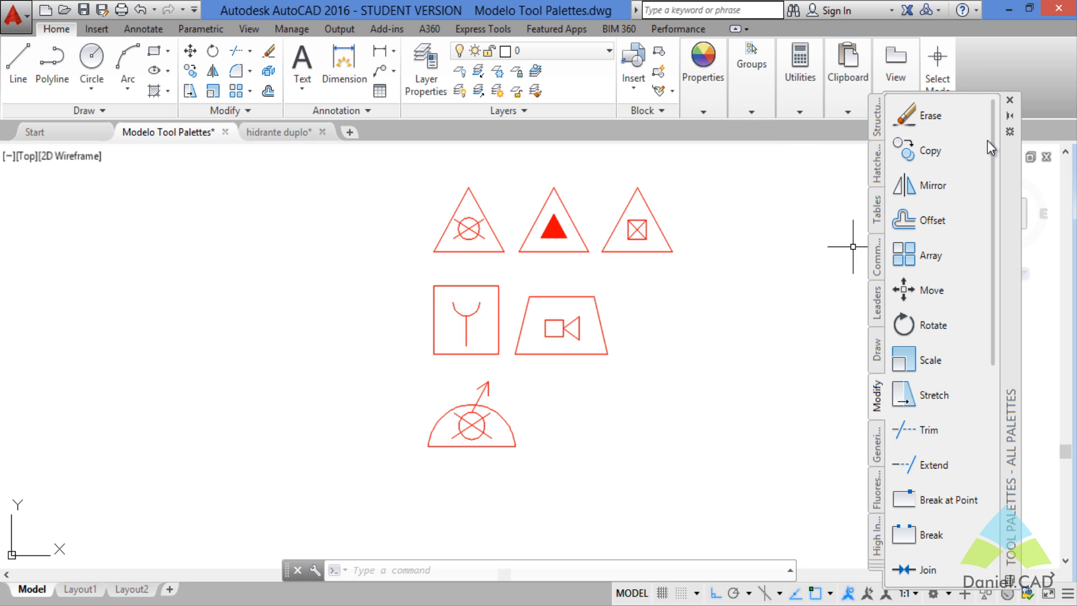
Step: Reopen the tool palettes and browse the sample blocks of the Architectural palette
left_click(1009, 100)
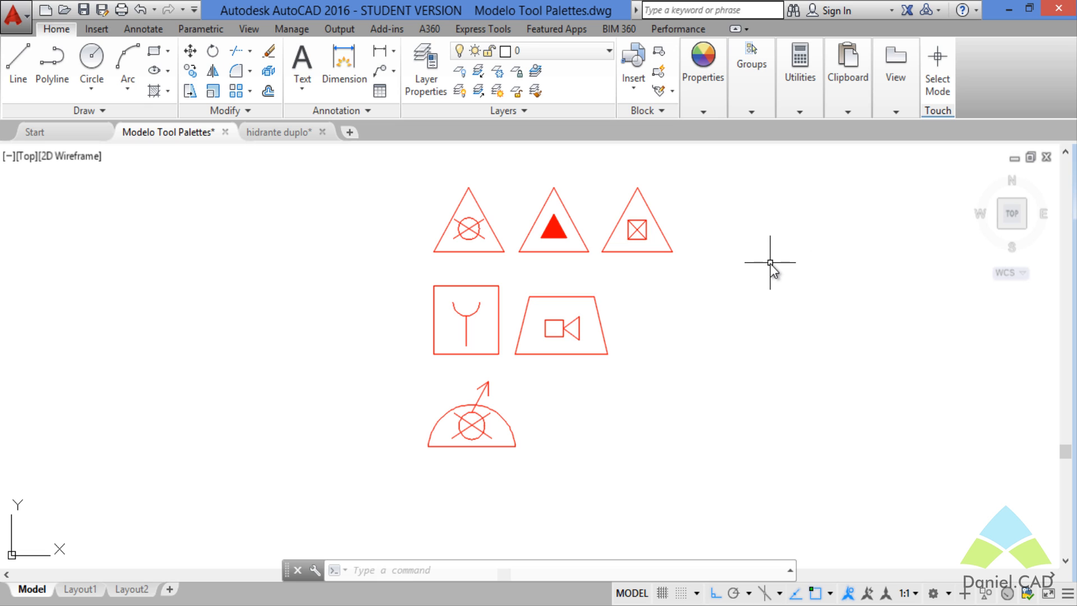
key("ctrl+3")
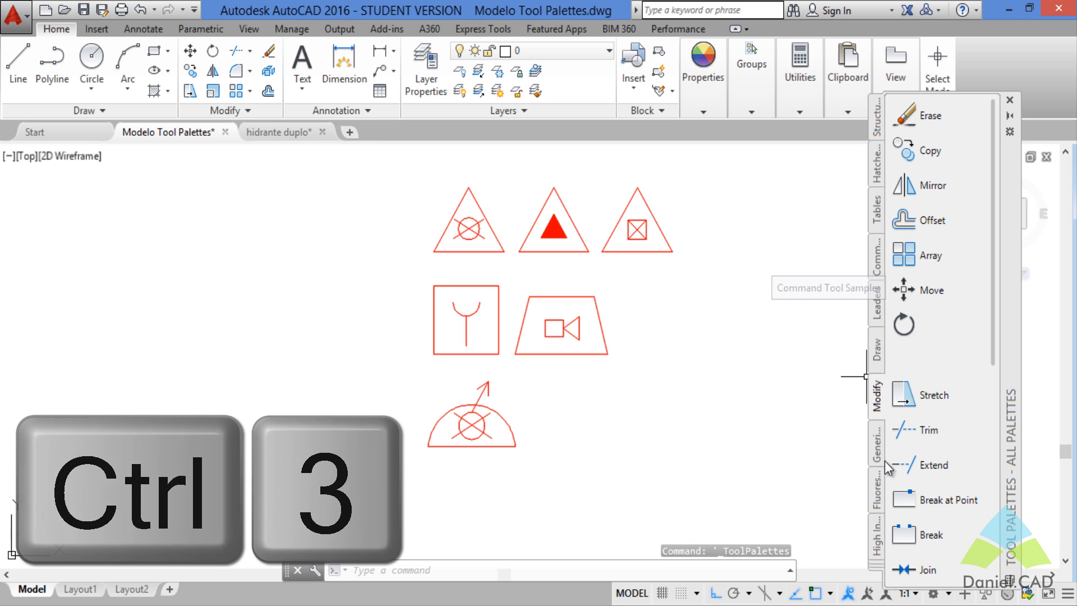
left_click(877, 564)
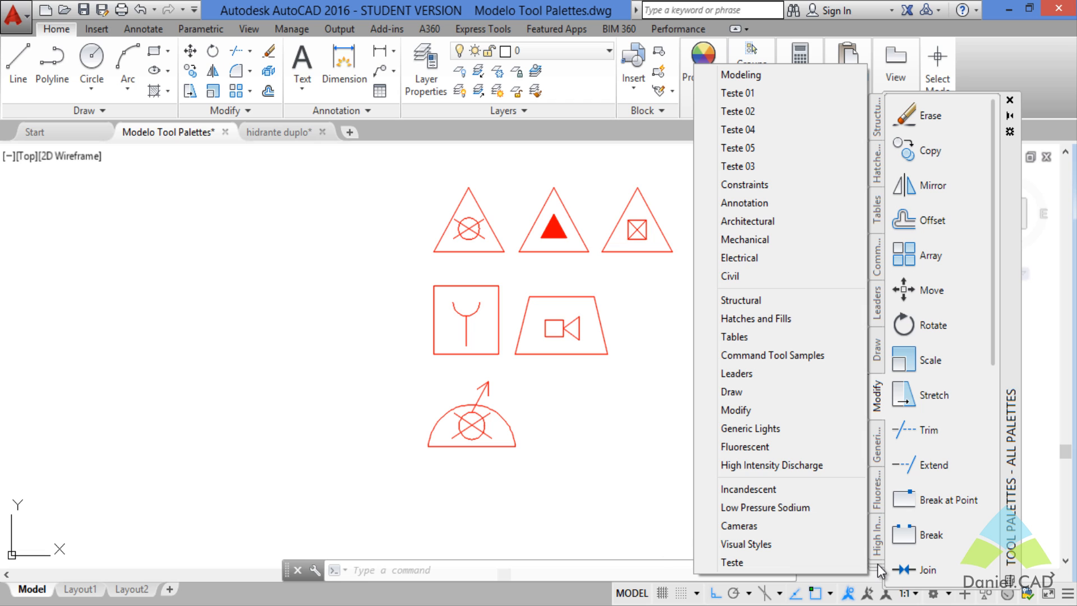
left_click(718, 224)
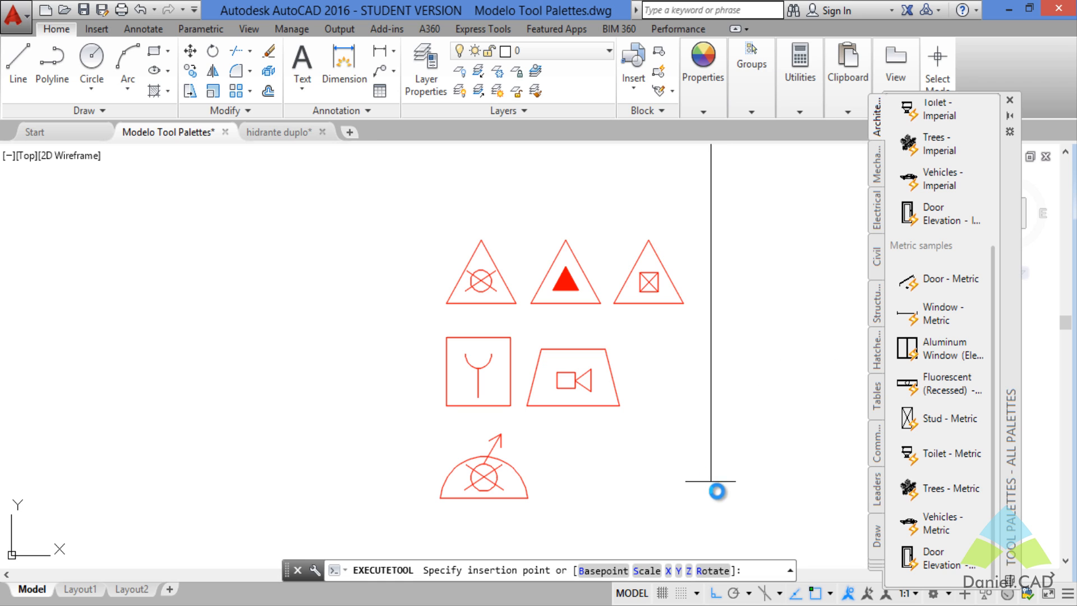
key("Escape")
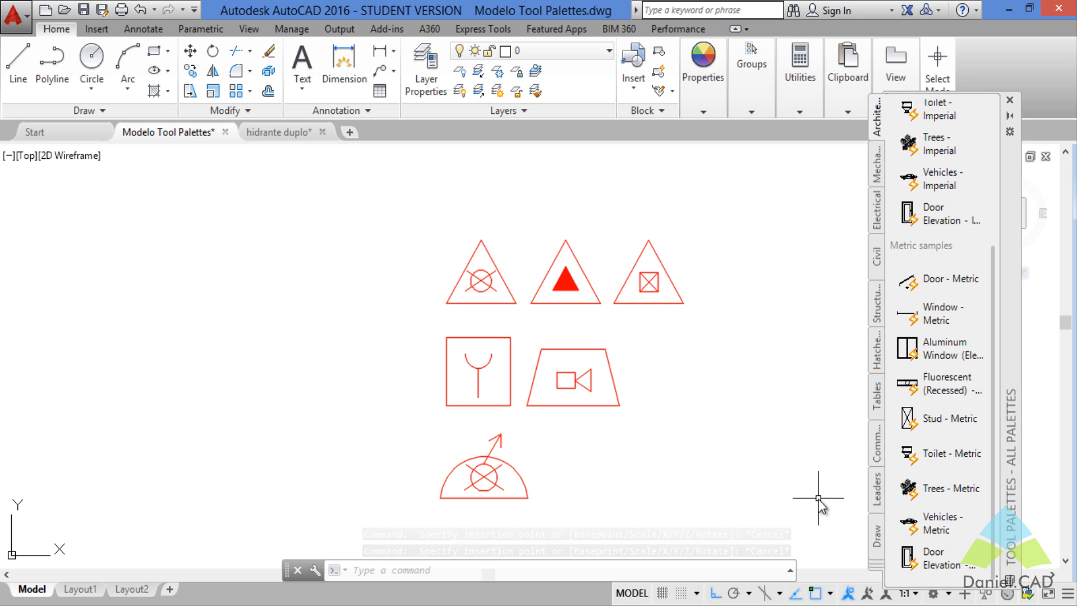
Step: Browse the custom blocks on the Teste 01 and Teste 02 tool palettes
left_click(876, 564)
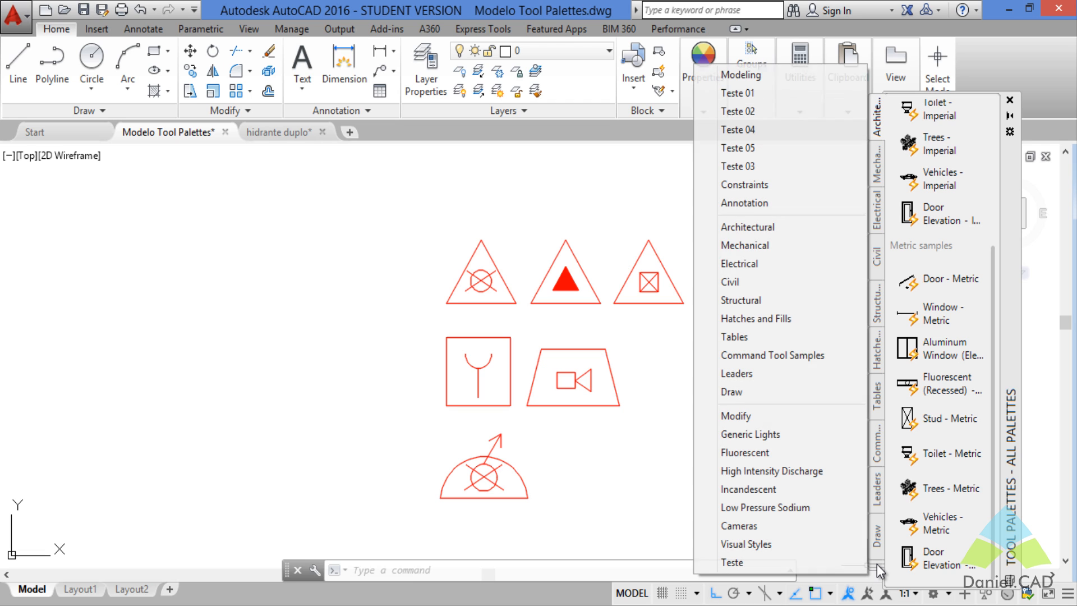
left_click(721, 91)
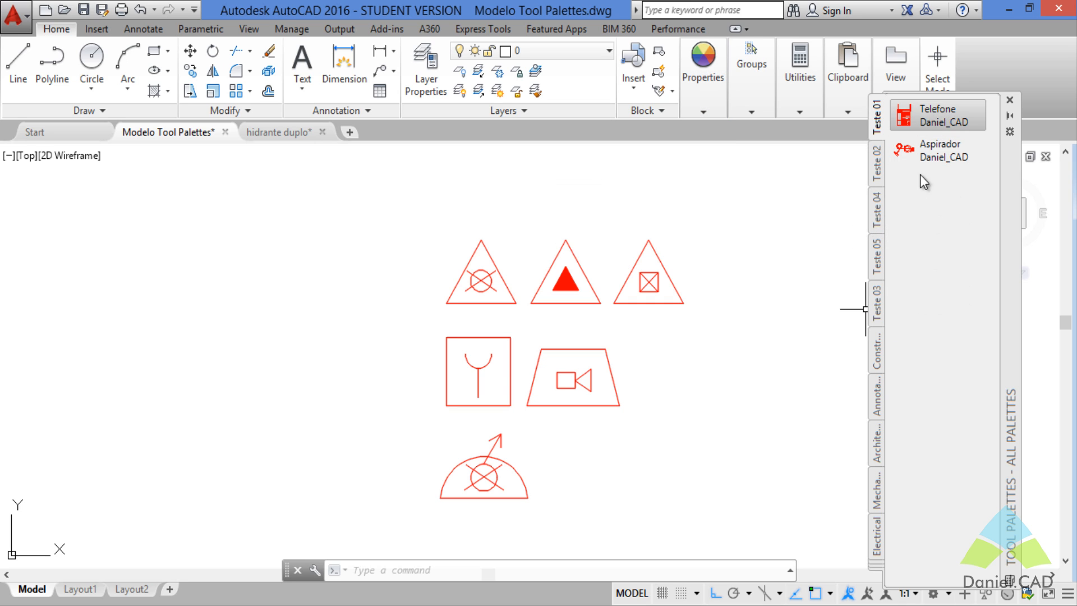
left_click(876, 164)
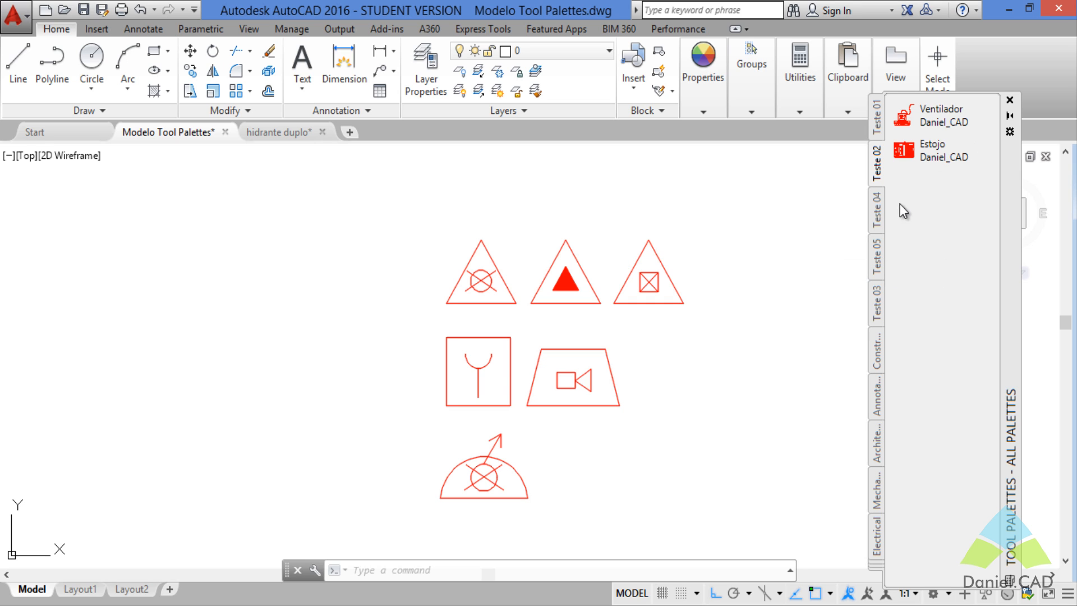
left_click(878, 132)
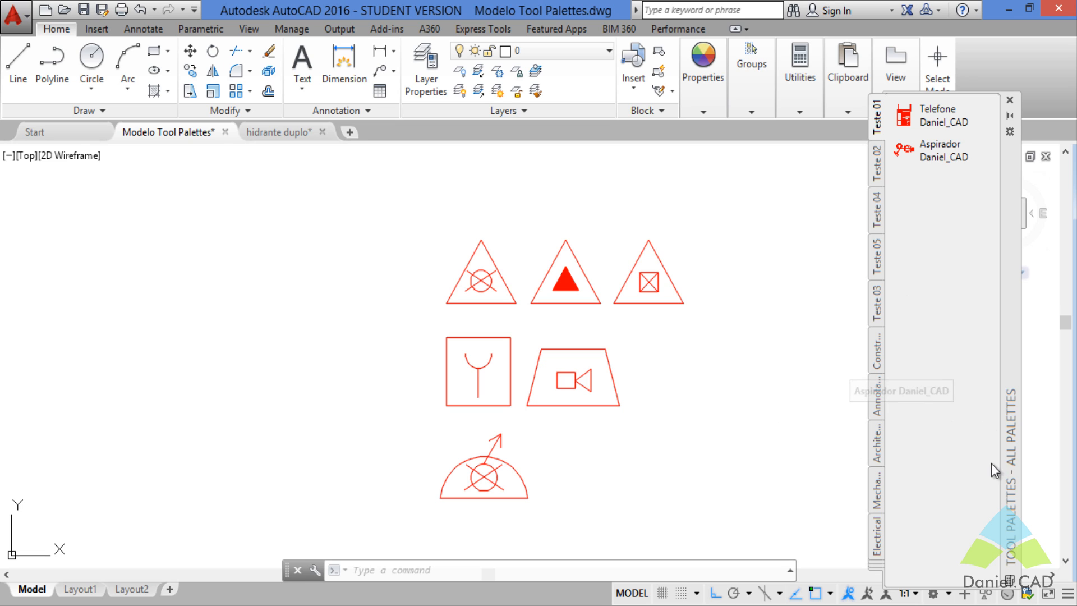
Step: Limit the tool palettes to the Daniel AutoCAD palette group
right_click(1011, 443)
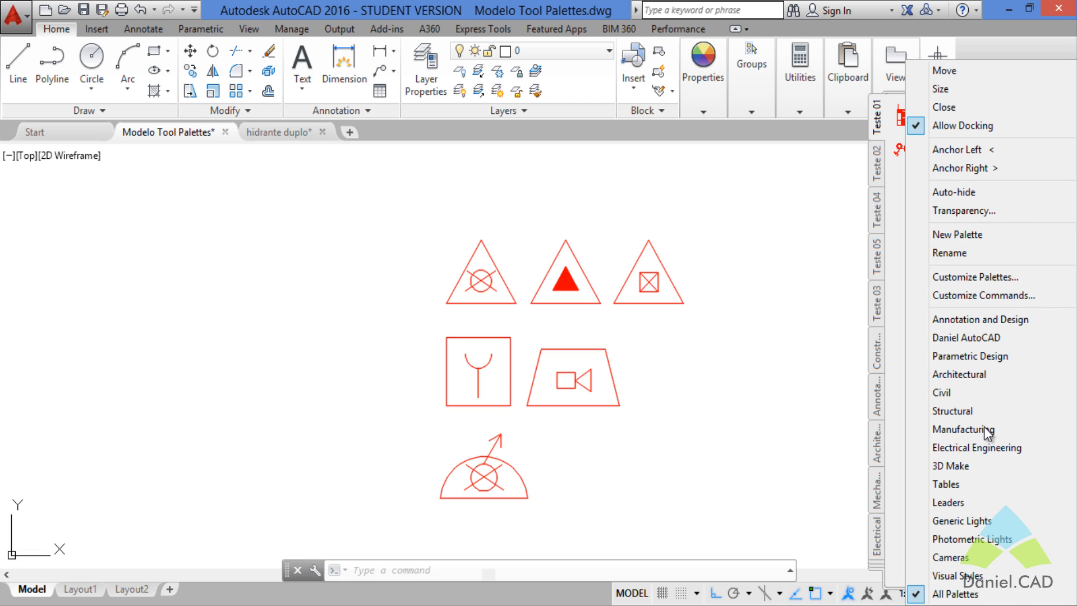
left_click(933, 338)
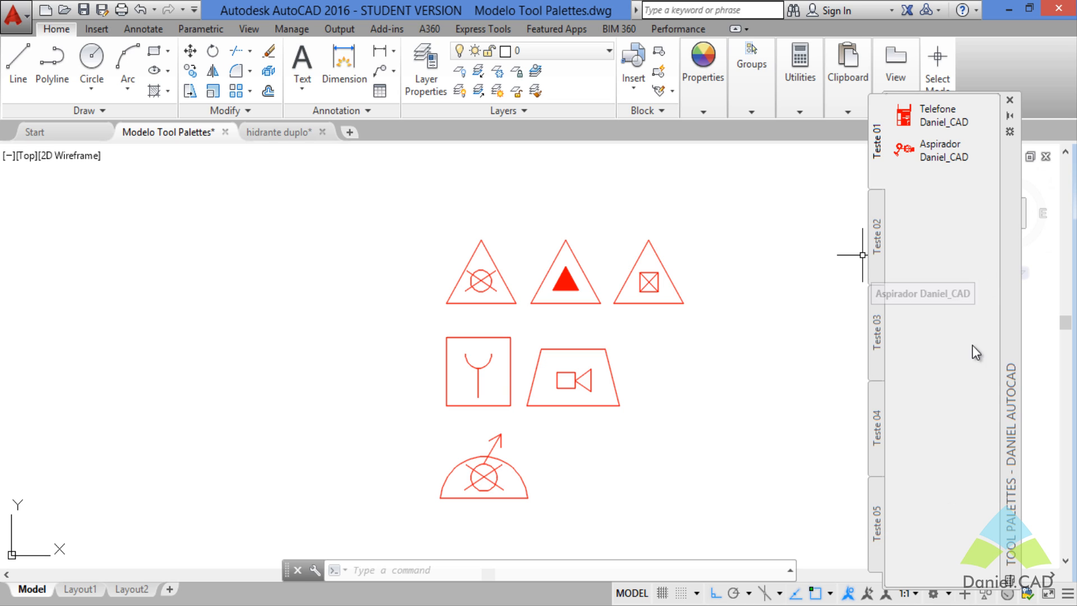
right_click(1007, 389)
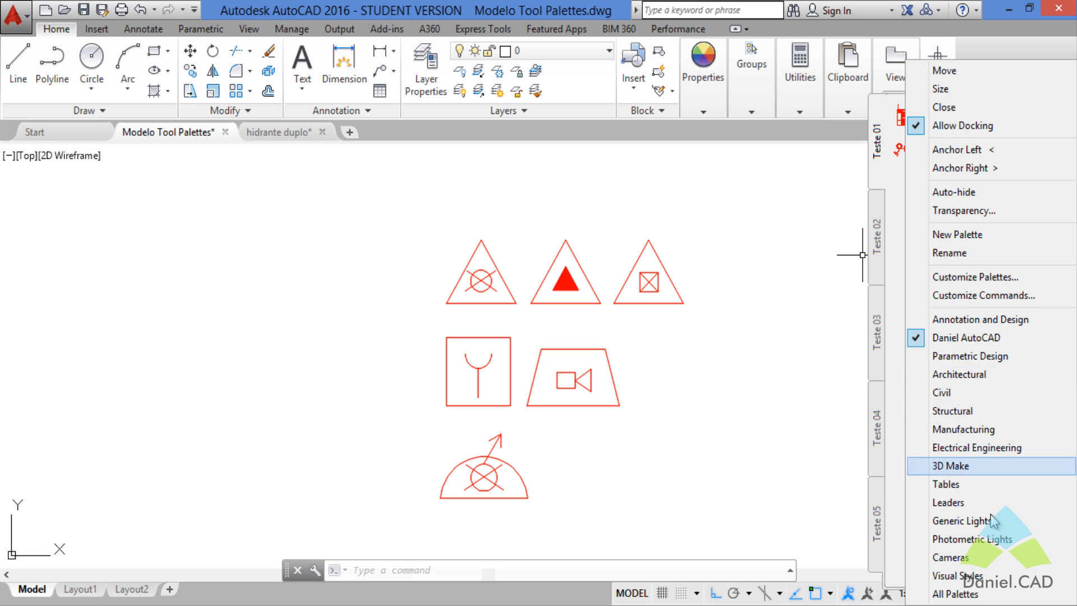
key("Escape")
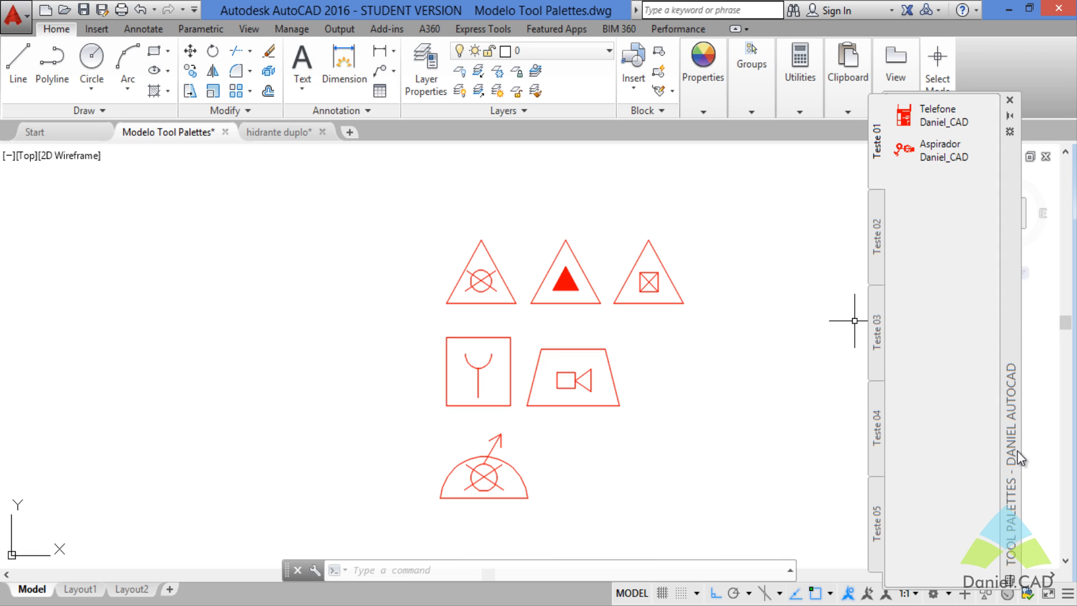
Step: Switch the tool palettes back to All Palettes and close them
right_click(1017, 451)
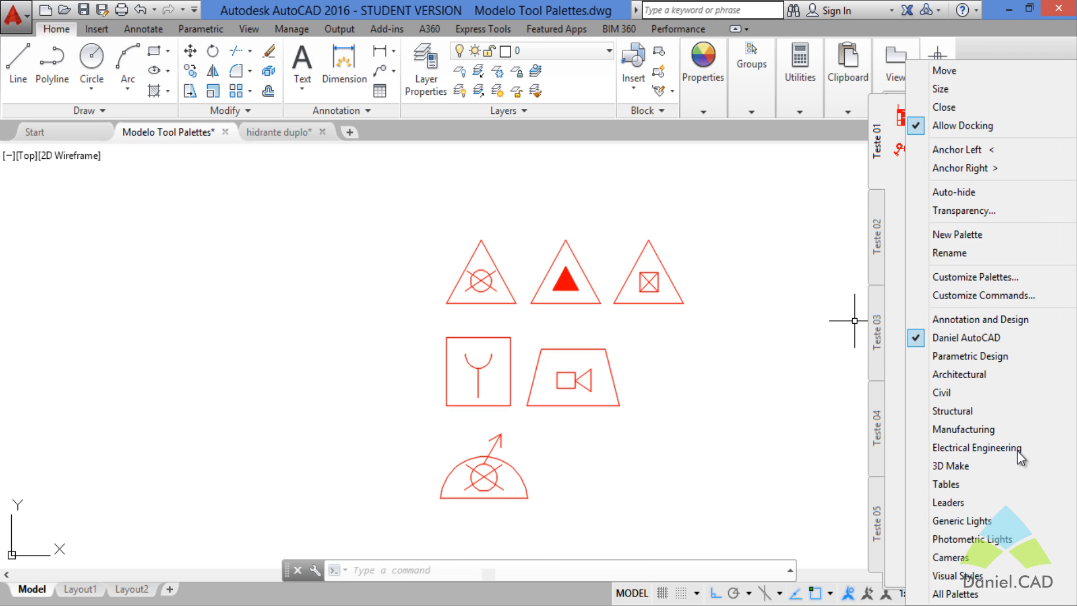
left_click(964, 592)
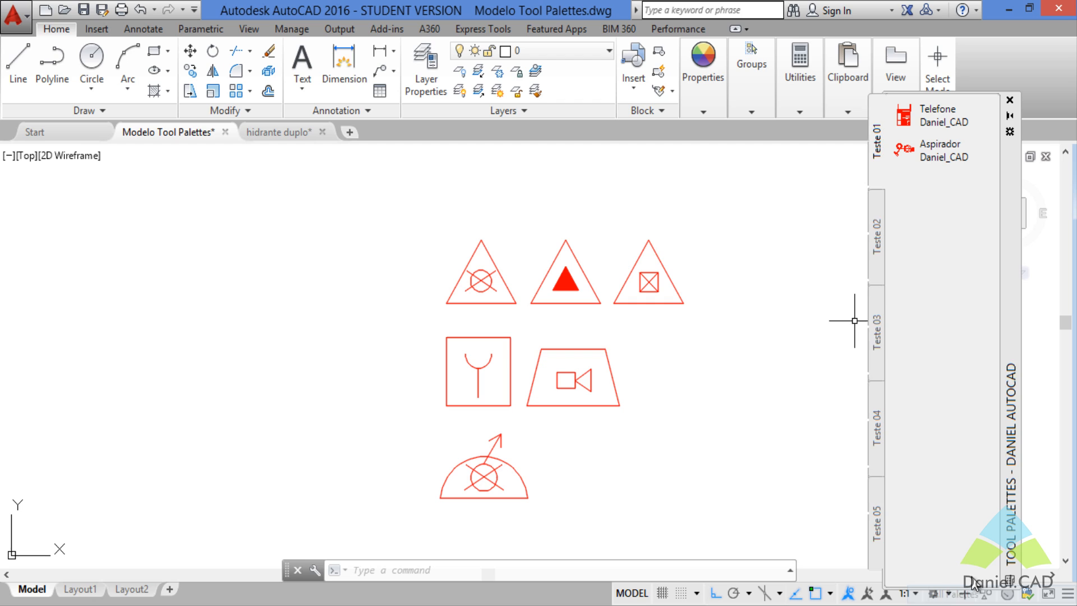
left_click(1010, 100)
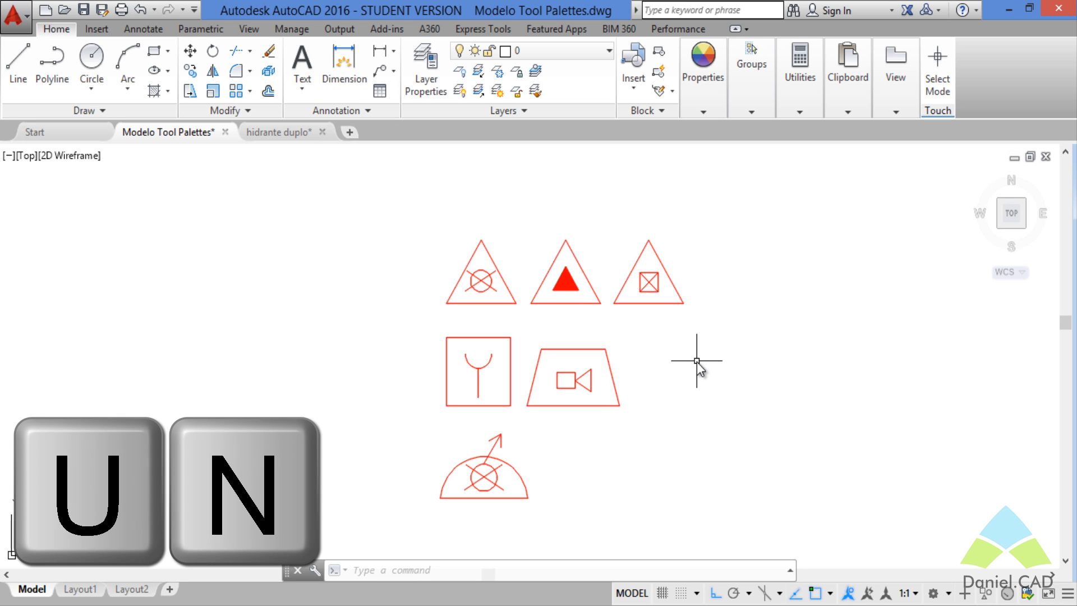
Step: Set the drawing's insertion scale units to Meters
type("un")
key("Return")
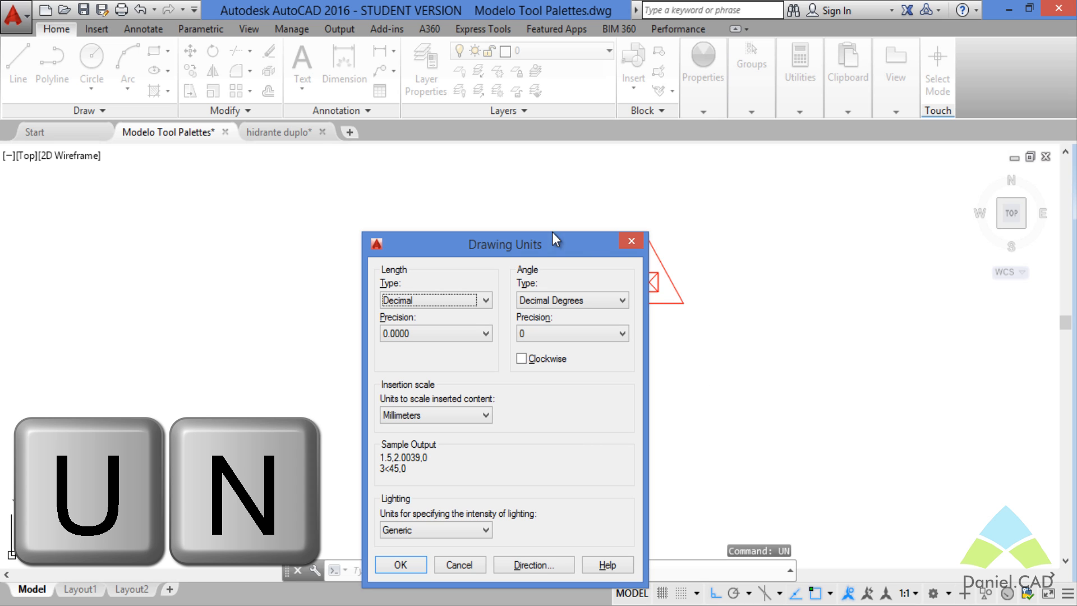
mouse_move(520, 254)
left_mouse_down()
mouse_move(560, 224)
mouse_move(570, 182)
left_mouse_up()
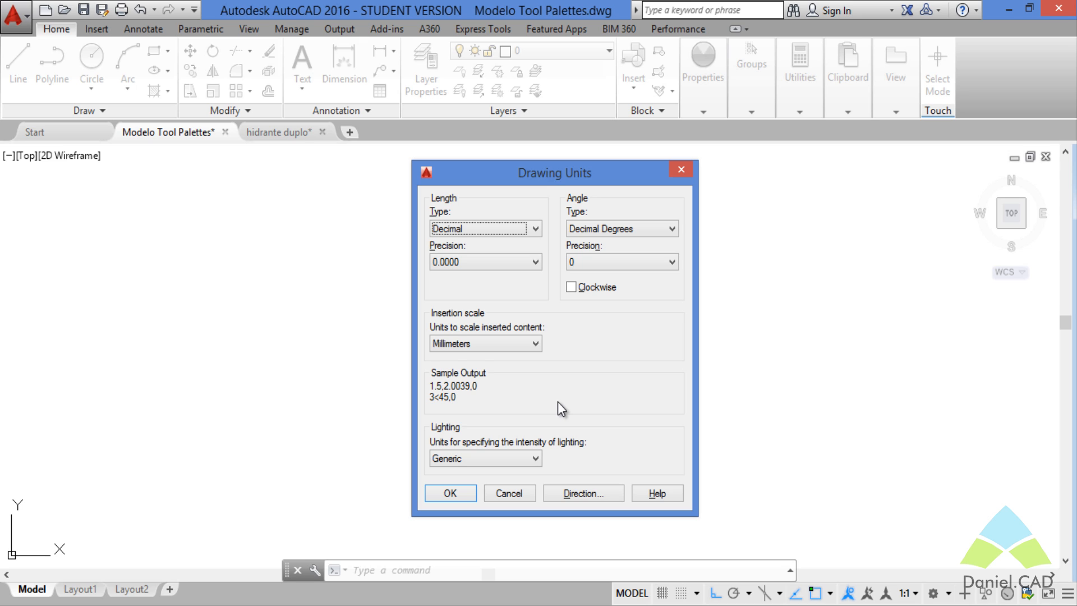
left_click(533, 348)
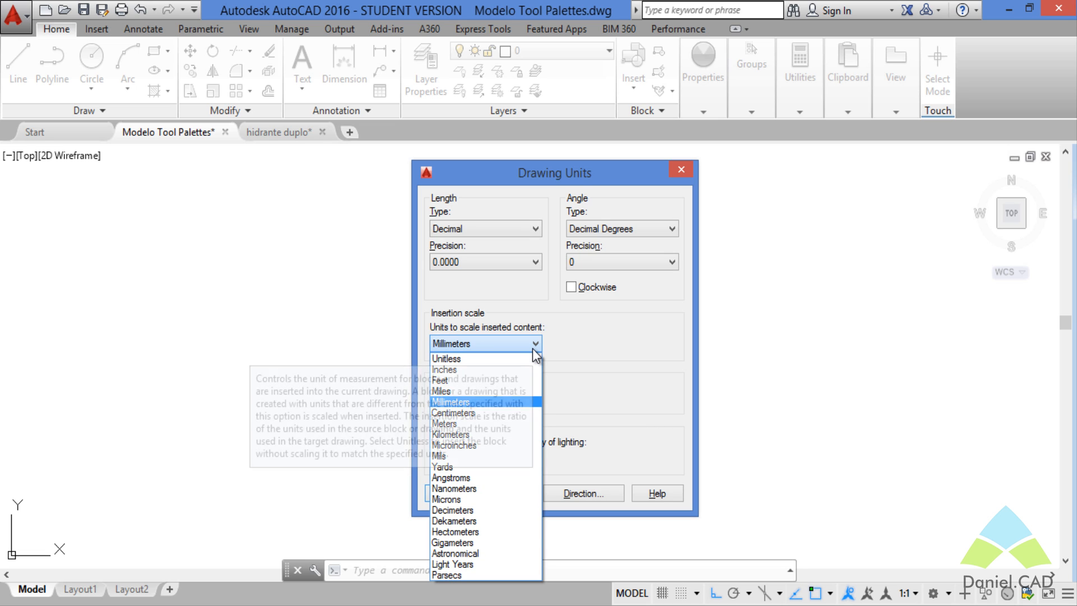
left_click(456, 424)
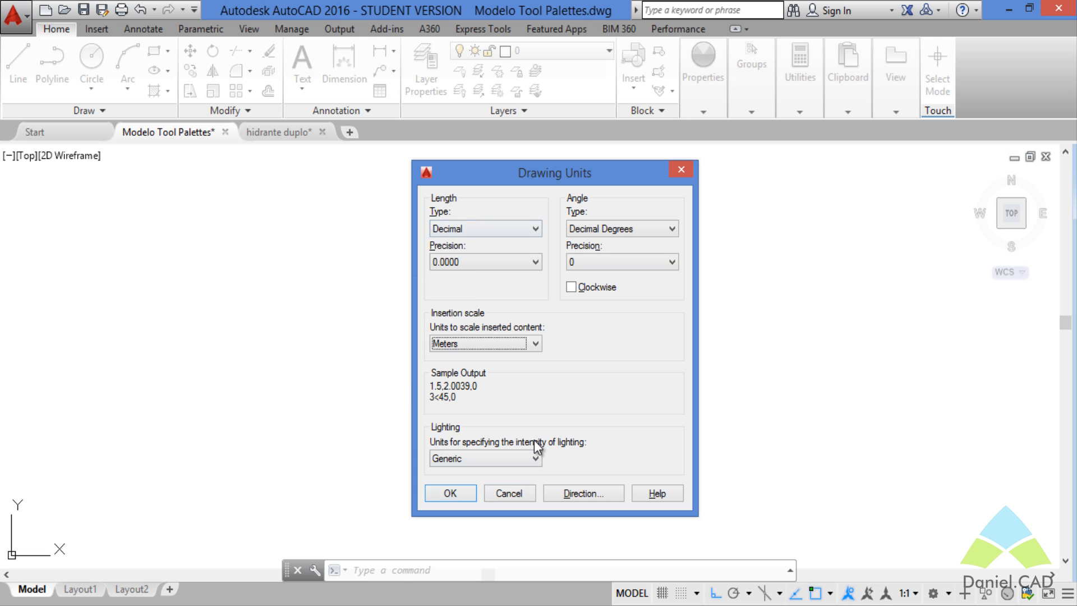
left_click(449, 492)
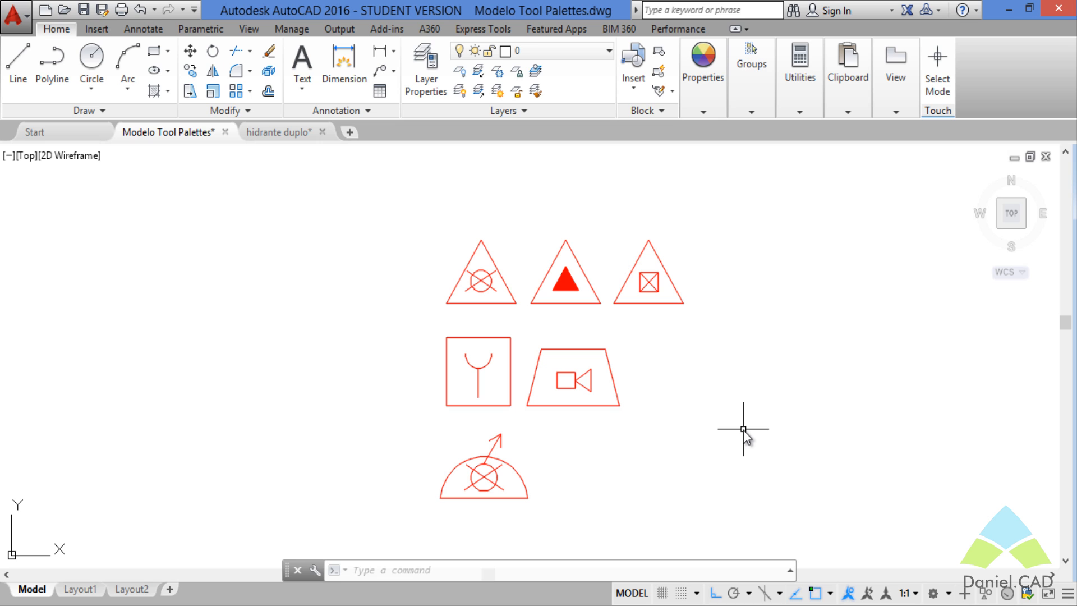
Step: Look at the symbol in the hidrante duplo drawing and return to the Modelo Tool Palettes drawing
left_click(275, 135)
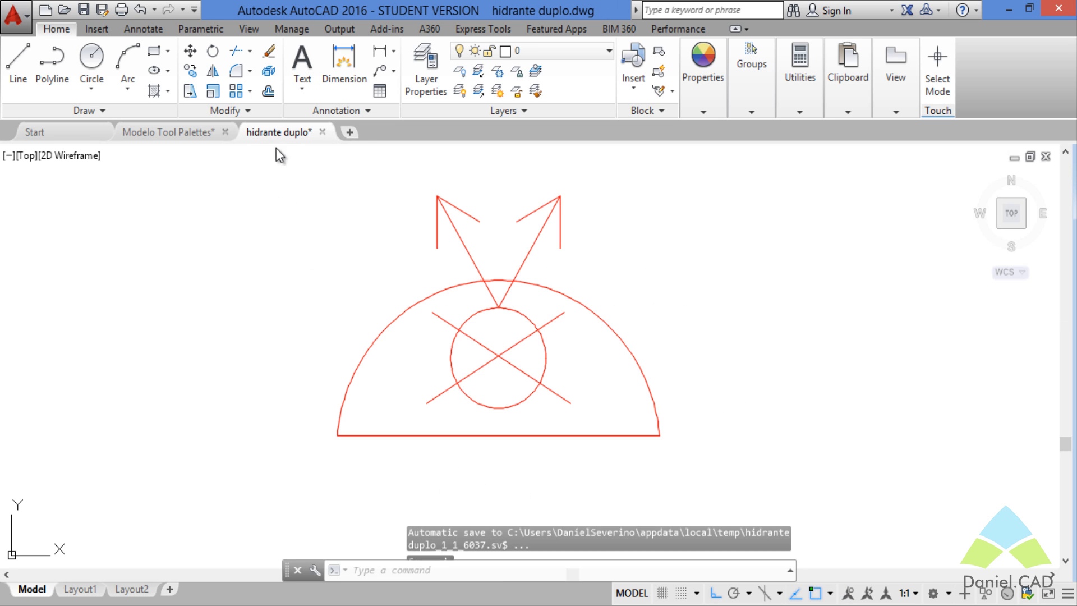
left_click(168, 132)
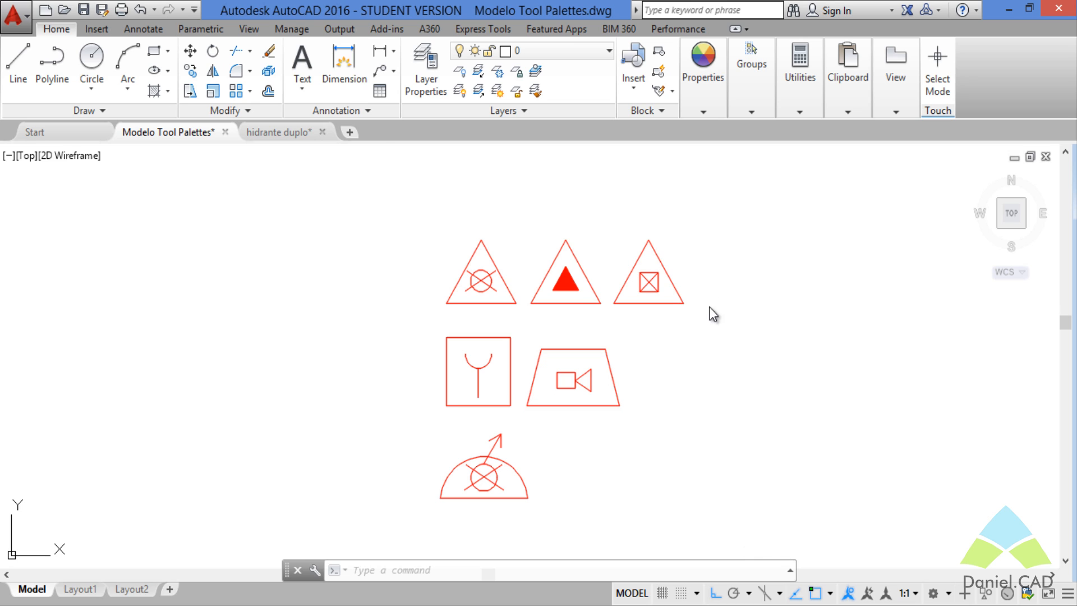
middle_click_drag(710, 380, 700, 381)
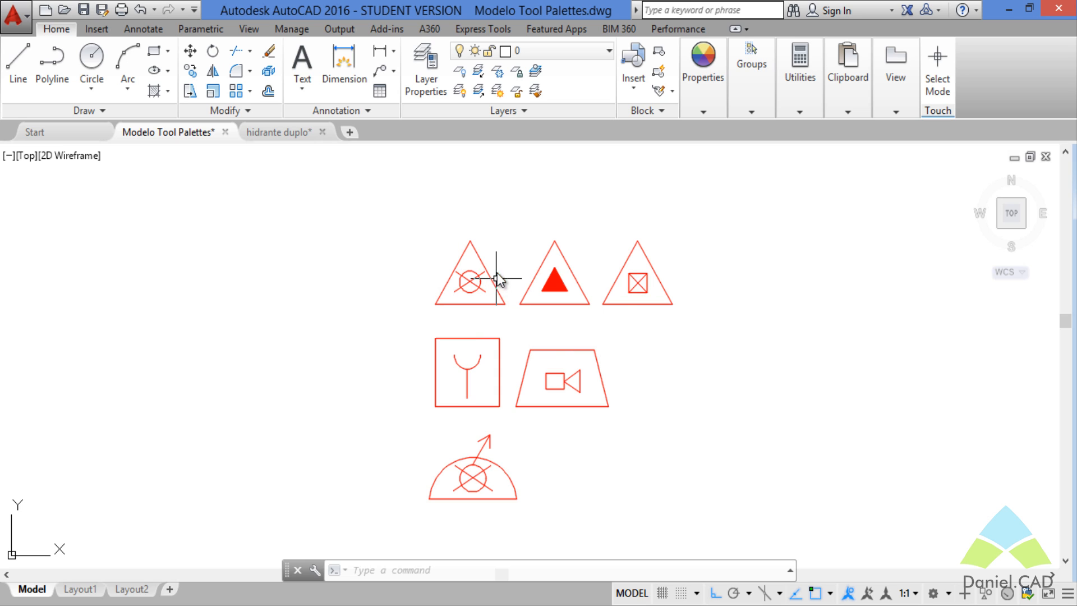
Step: Start a block definition named "Extintor Carga D Agua"
scroll(465, 291, "up", 4)
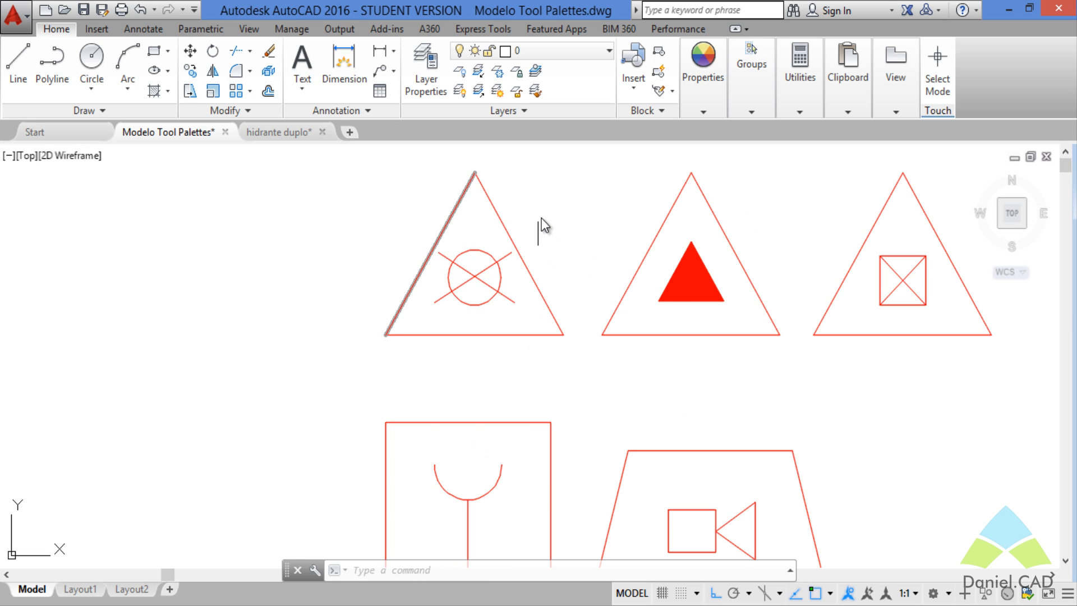
middle_click_drag(544, 215, 536, 259)
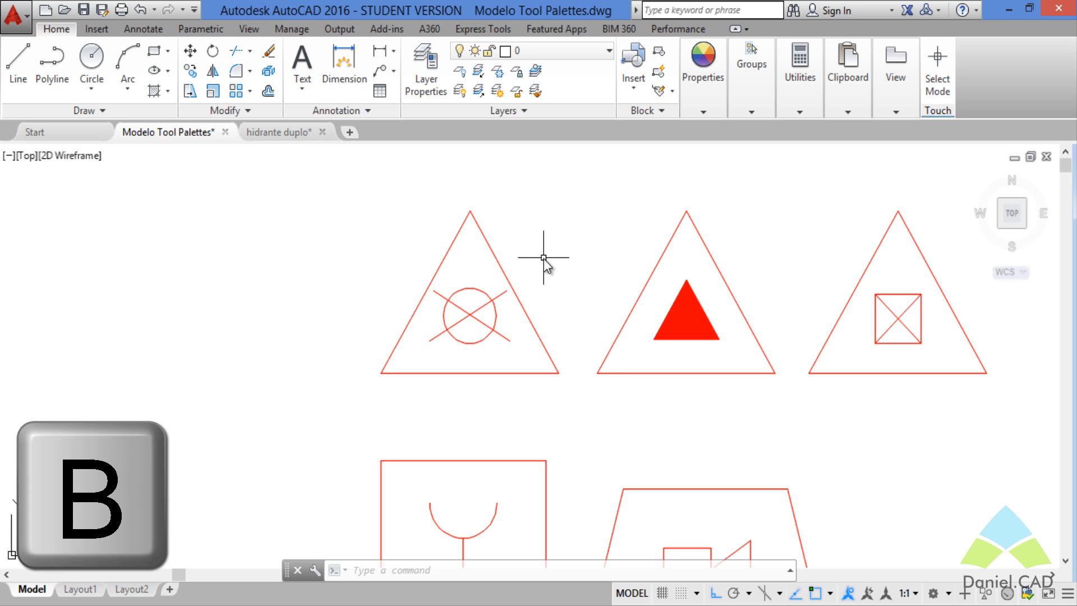
type("B")
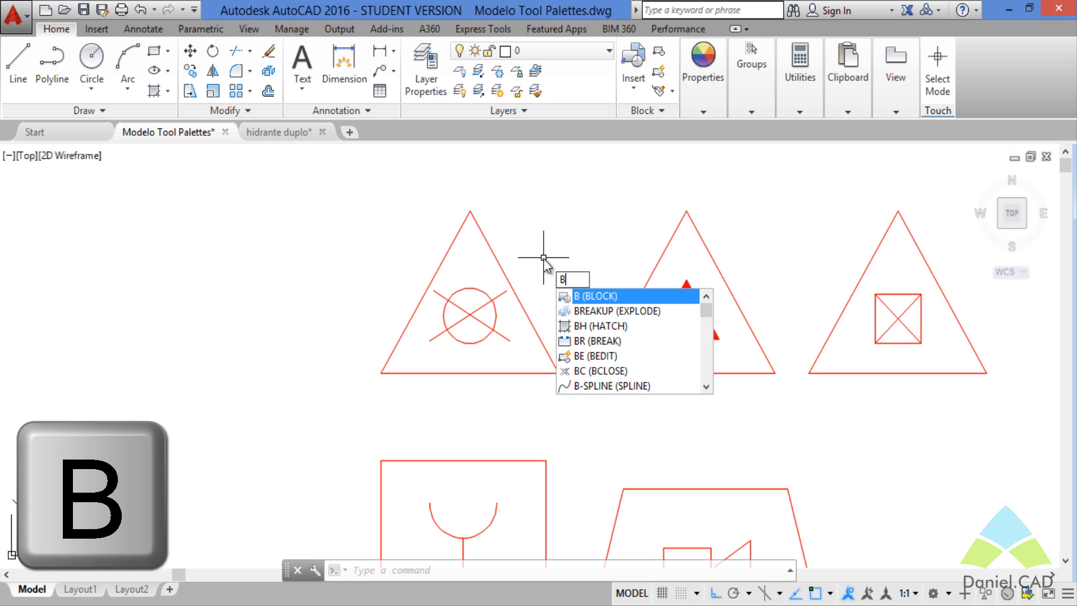
key("Return")
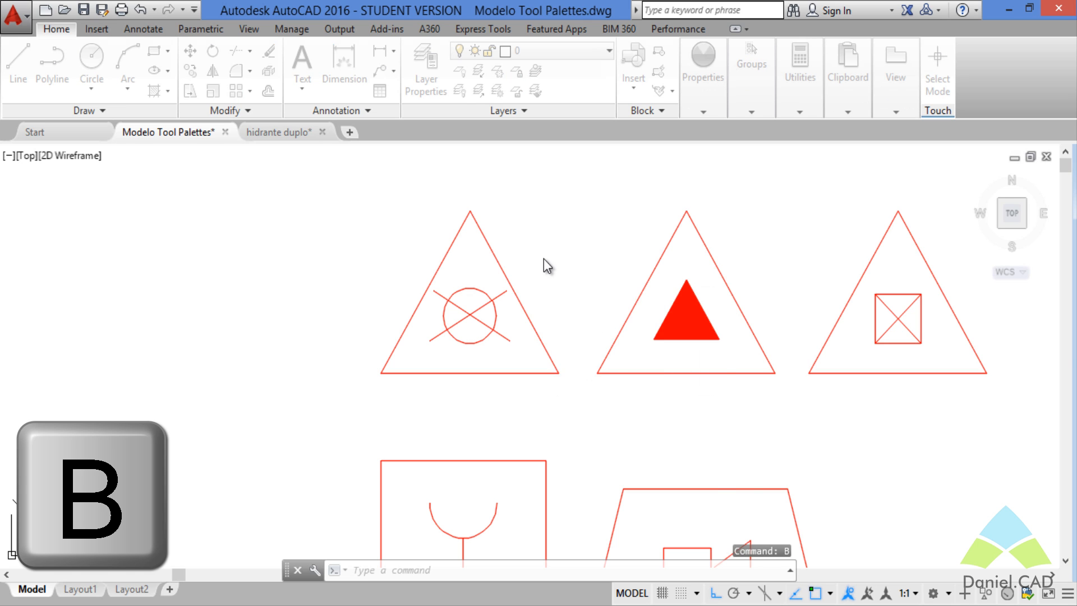
left_click_drag(587, 146, 583, 148)
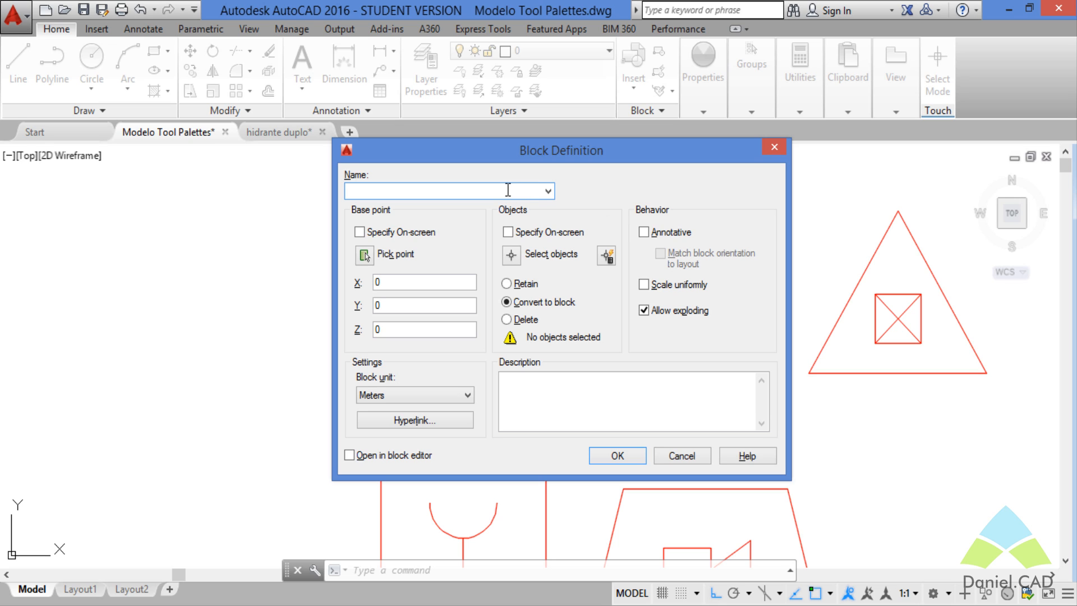
type("Extintor Carga D Agua")
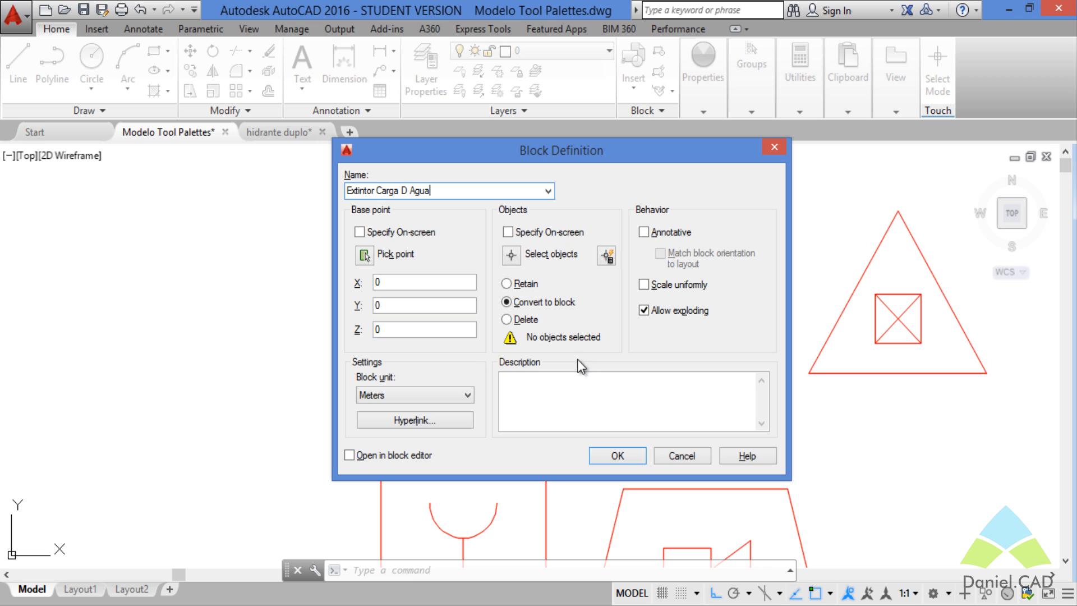
Step: Select the whole triangle symbol with the crossed circle as the block's objects
left_click(511, 257)
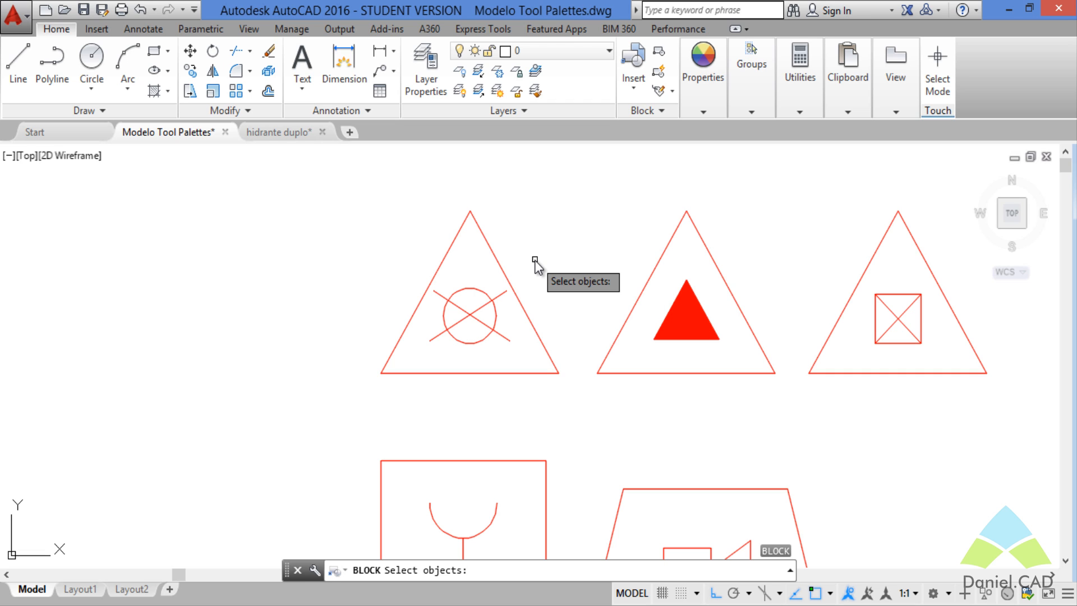
left_click(562, 189)
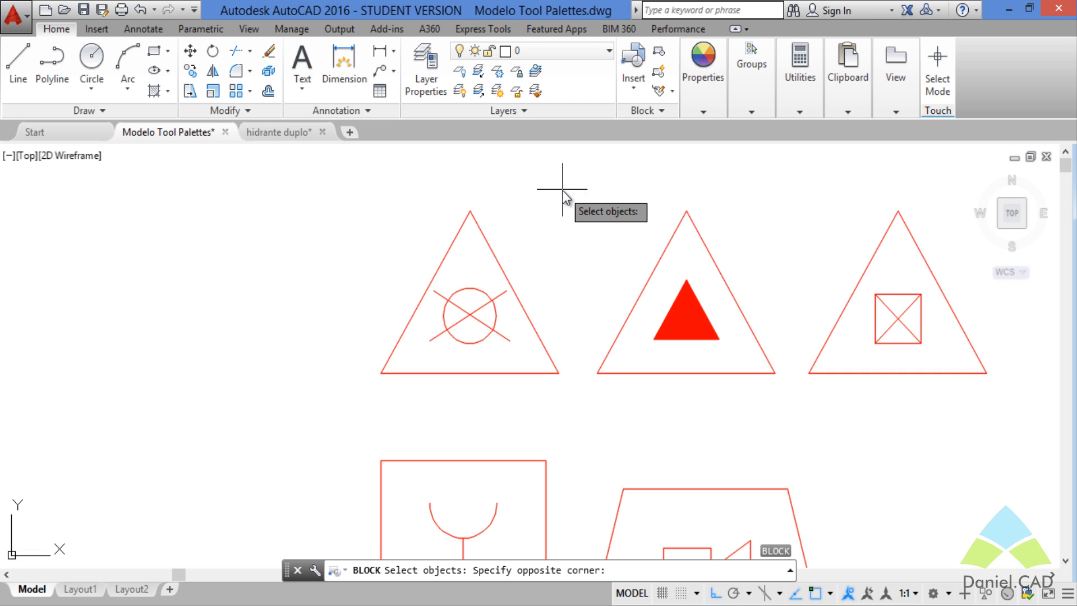
left_click(379, 399)
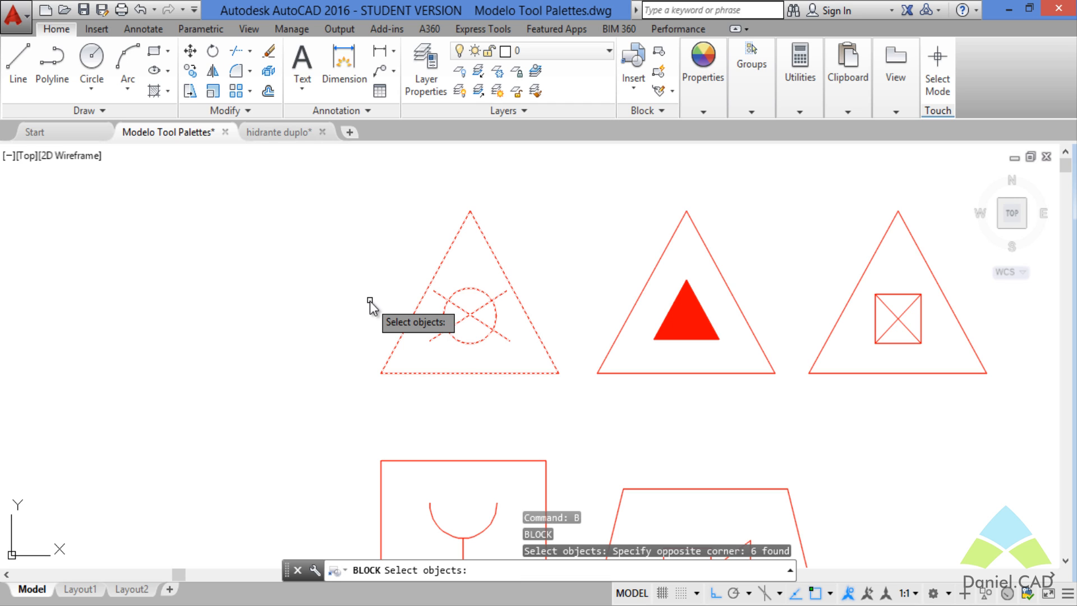
key("Return")
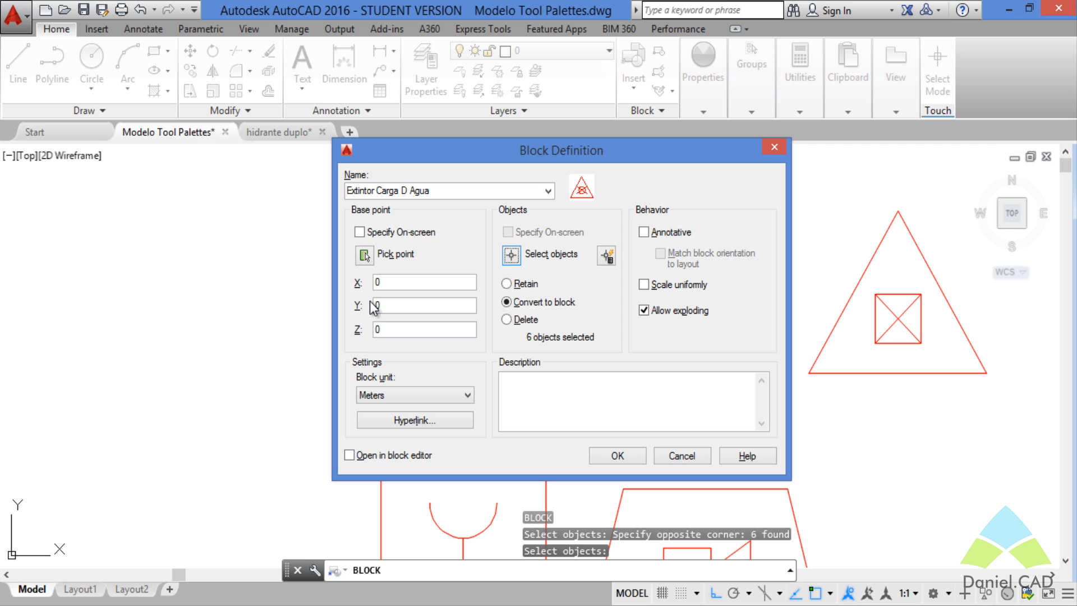
Step: Set the block's base point at the midpoint of the crossed-circle triangle's bottom edge
left_click(407, 329)
left_click(363, 254)
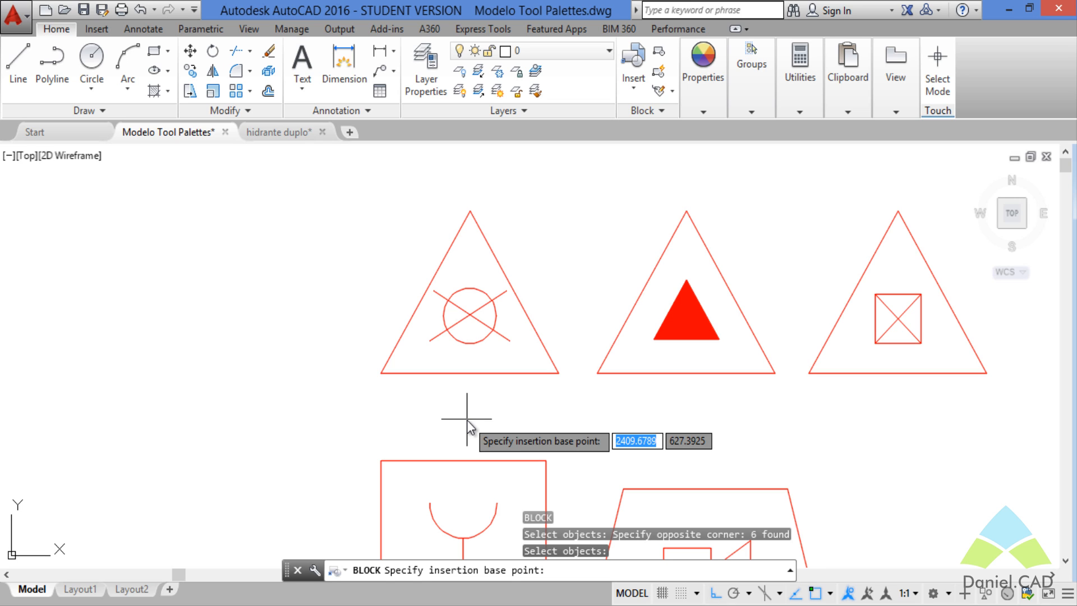
left_click(469, 373)
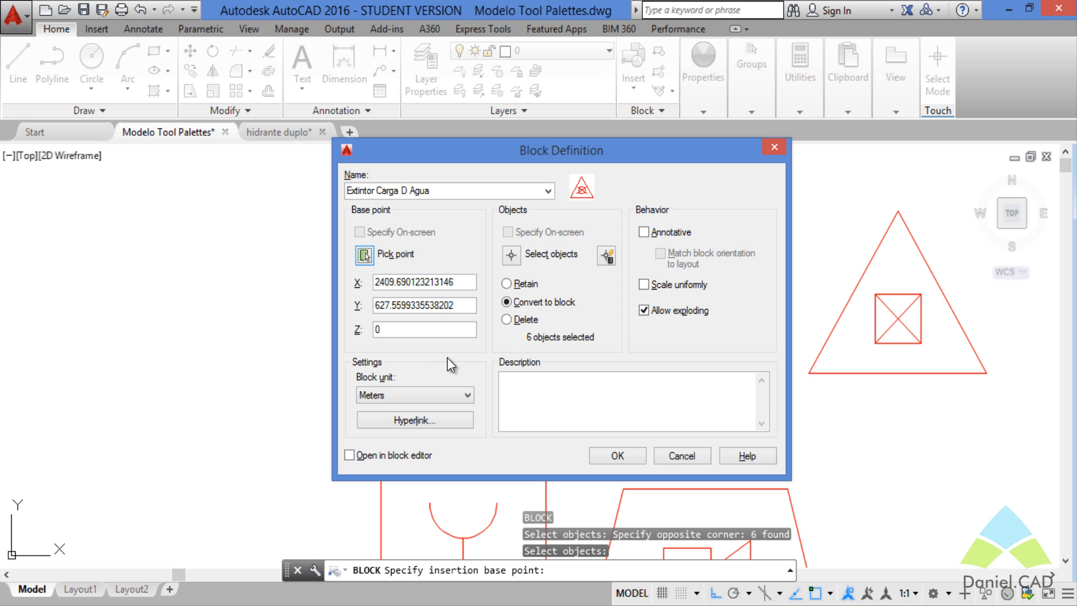
Step: Enter the author's title and name plus a second line "CB IT 04/2015" as the block description and create the block
left_click(539, 401)
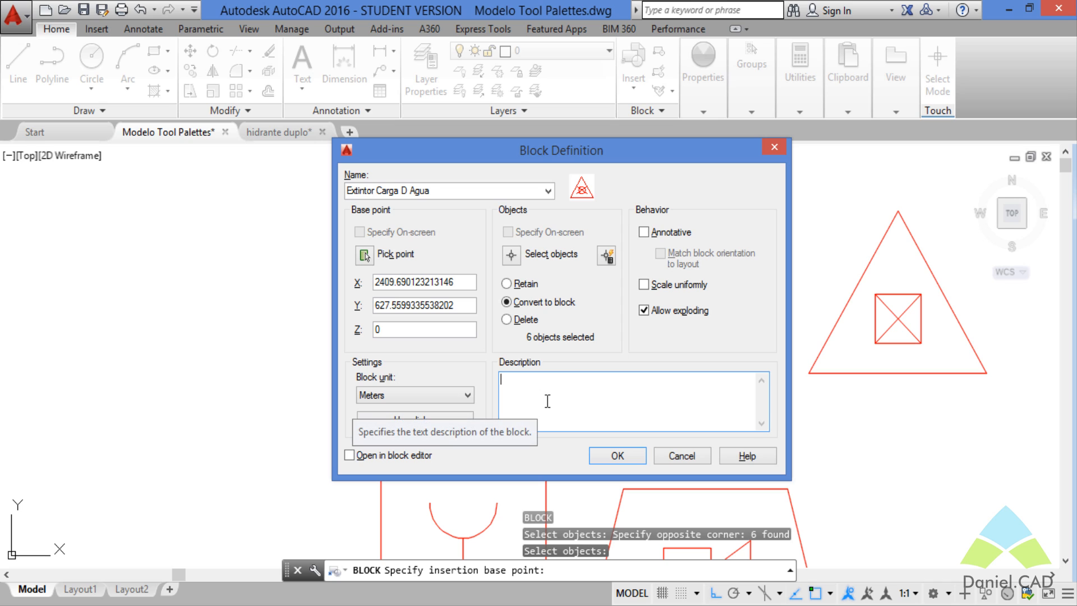
type("Pr")
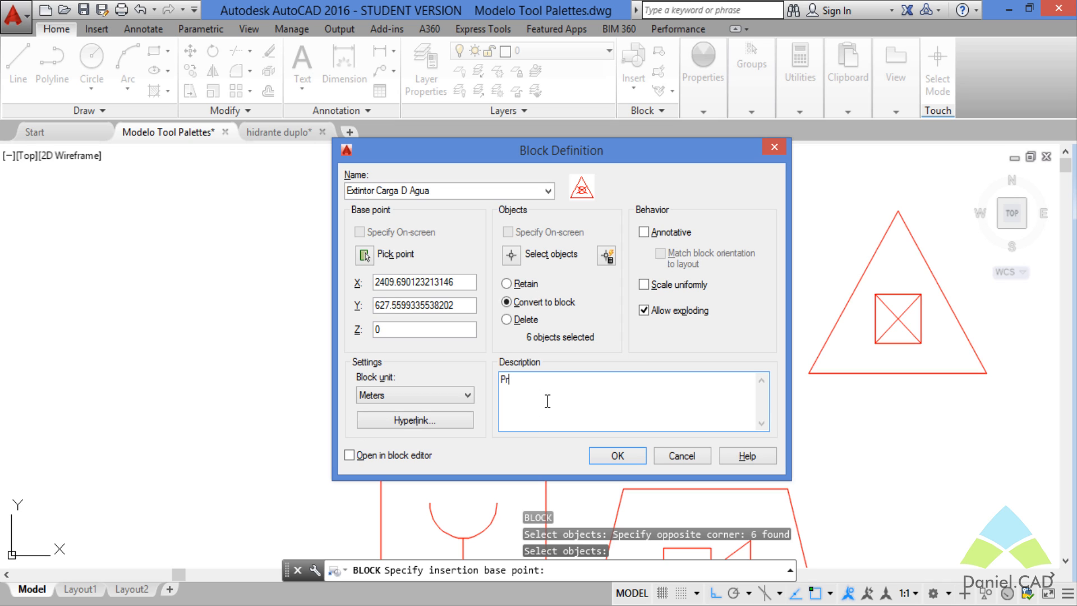
type("of. Daniel Severino")
key("Return")
type("IT 04/2015")
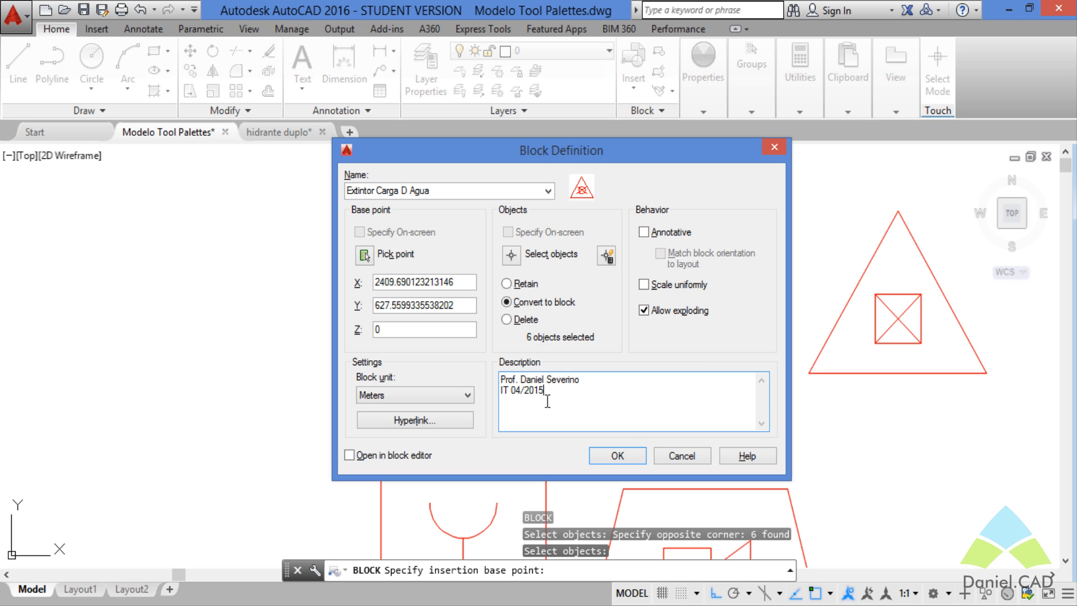
key("Home")
type("CB")
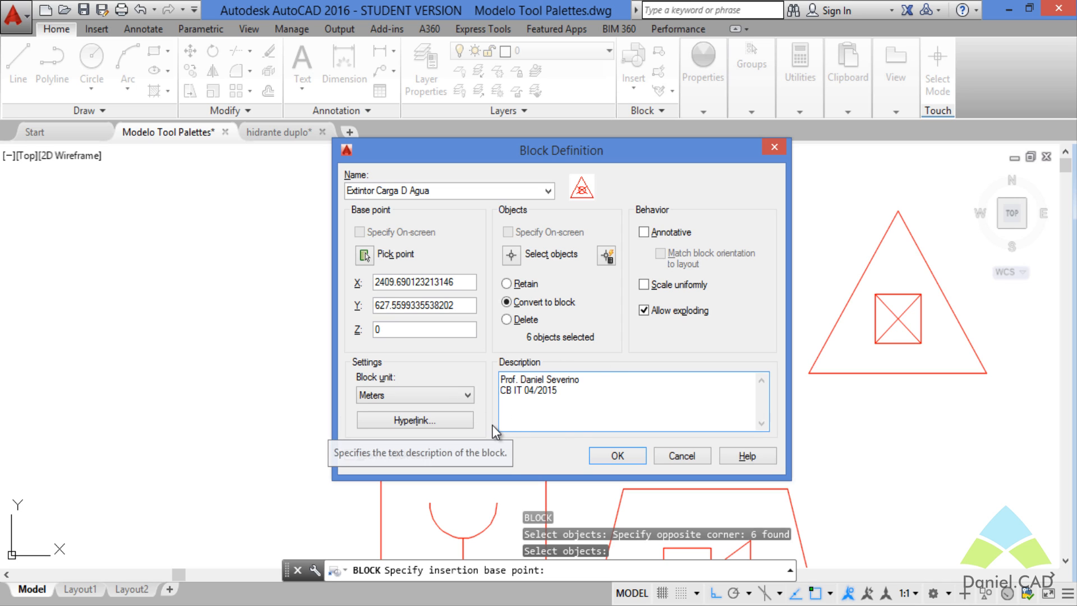
left_click(625, 456)
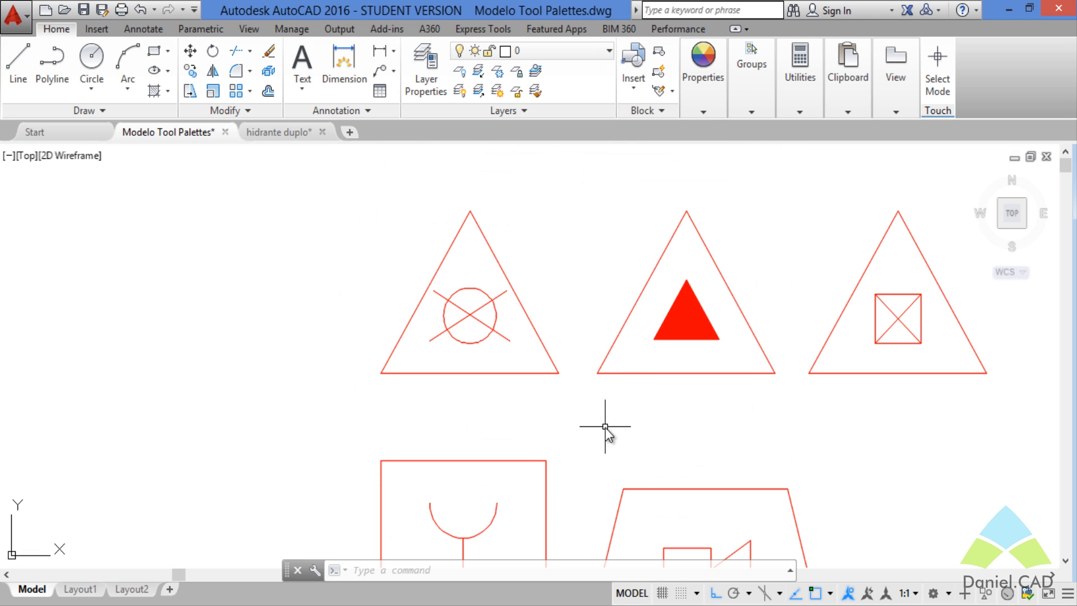
Step: Start another block definition and review the block unit choices, keeping Meters
key("Return")
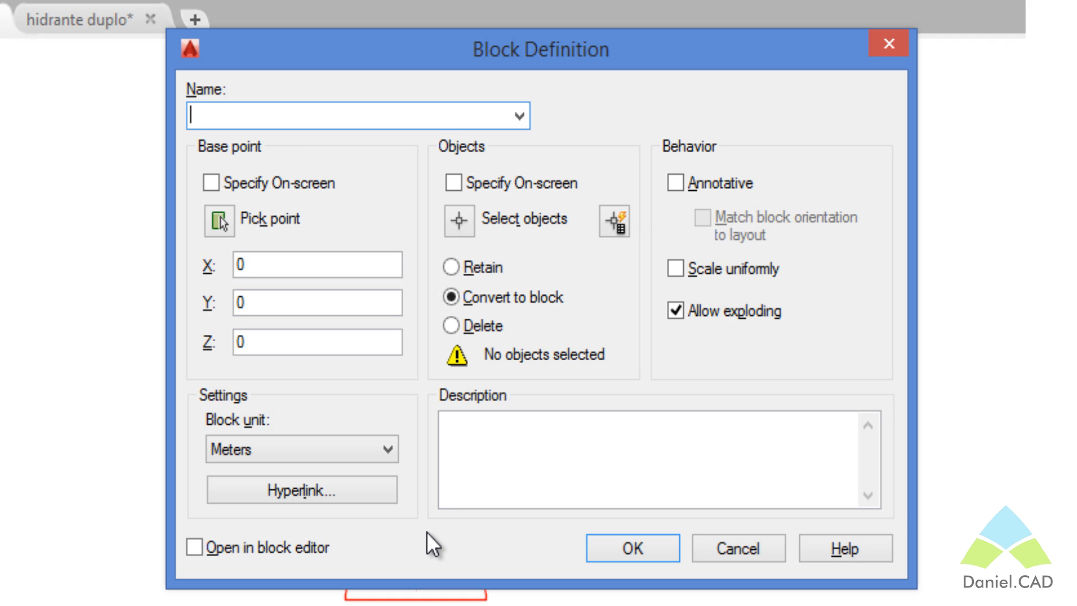
left_click(267, 454)
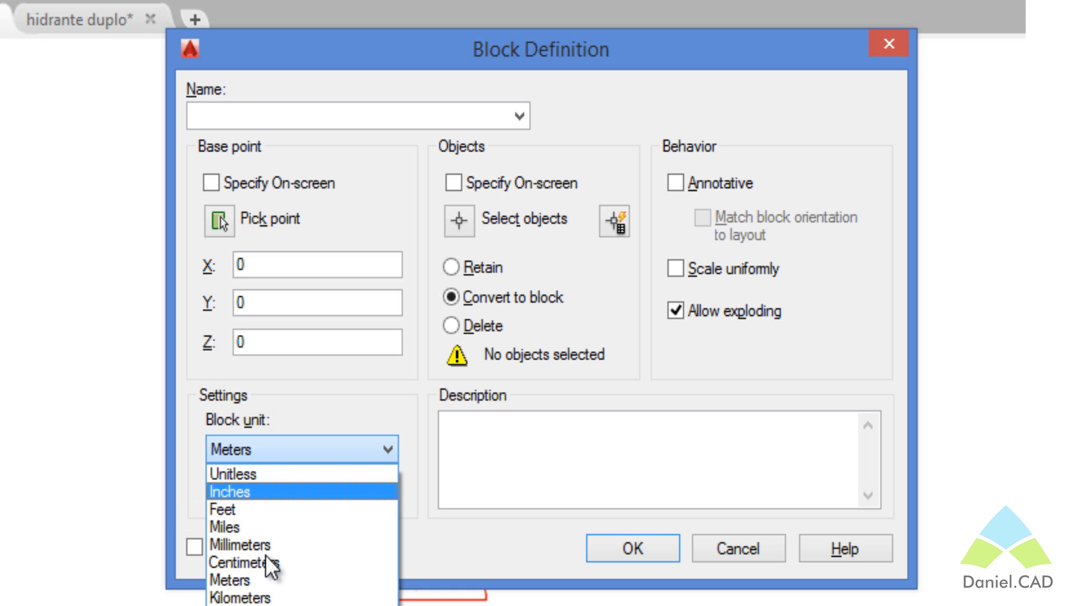
key("g")
left_click(231, 581)
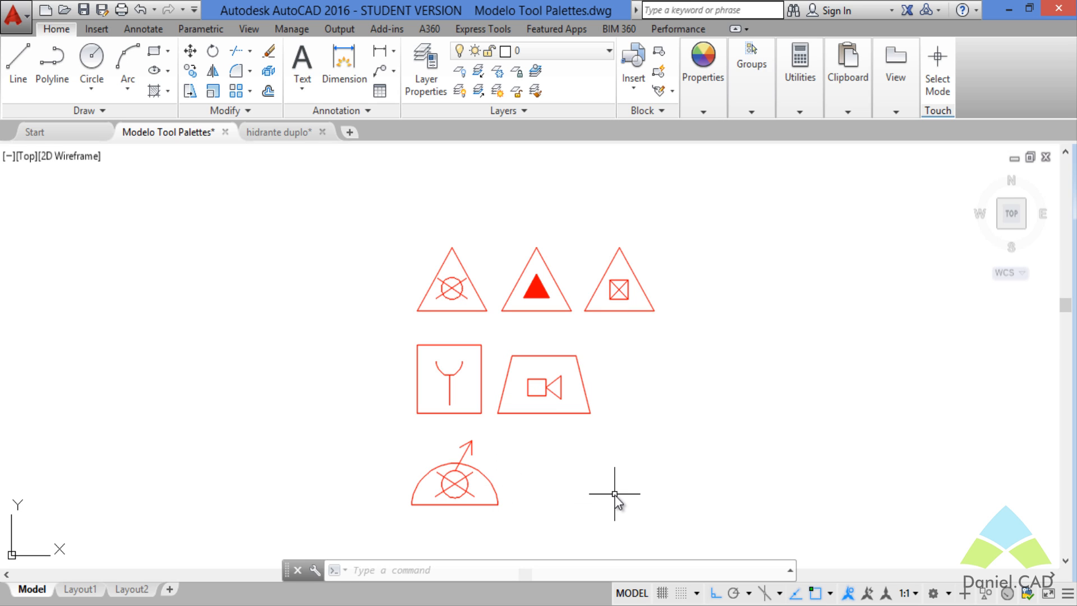
Step: Open the Tool Palettes and show the Modeling palette
middle_click_drag(619, 486, 651, 465)
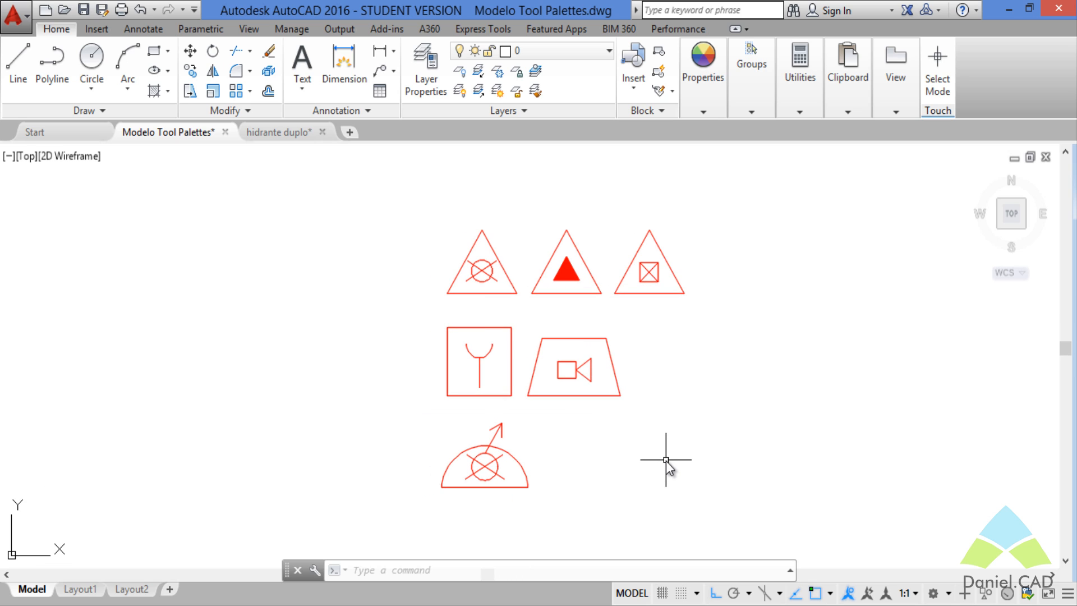
key("ctrl+3")
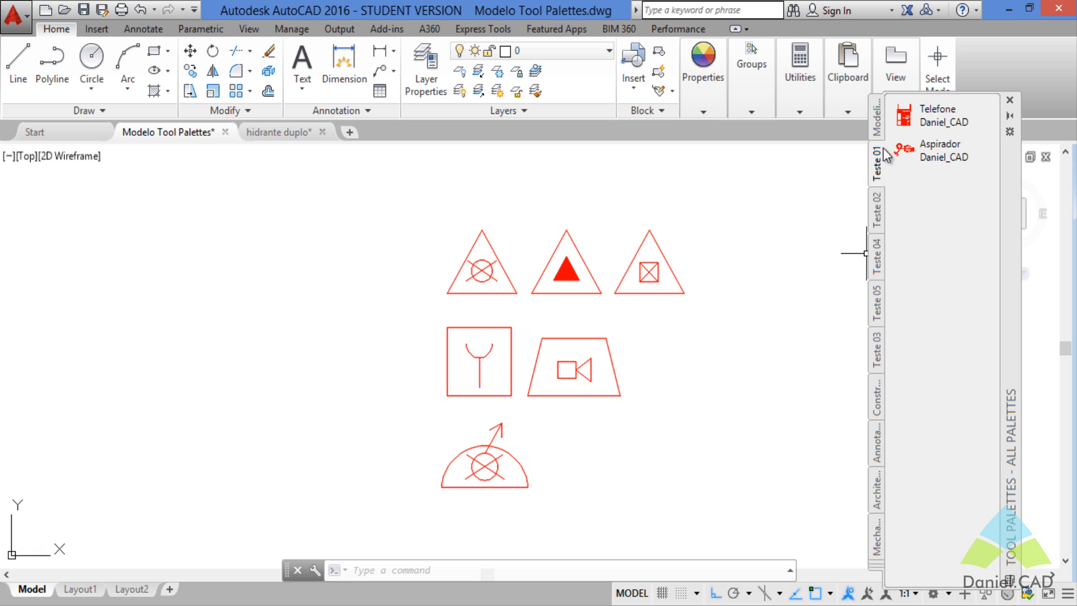
left_click(875, 121)
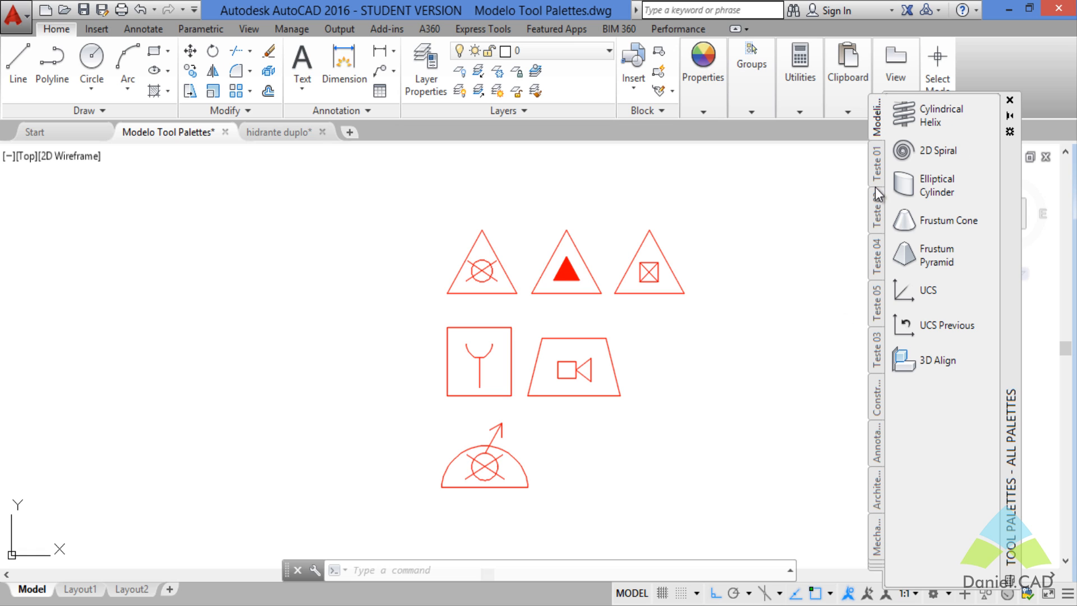
Step: Look through the Annotation, Architectural and Mechanical palettes, the full palette list and the available palette groups
left_click(877, 443)
left_click(884, 493)
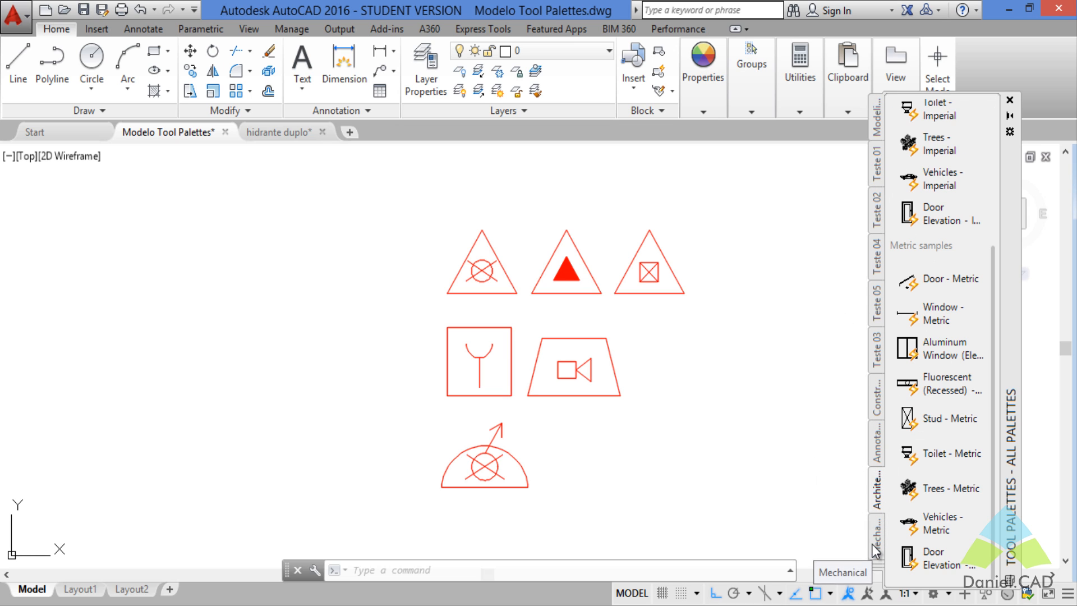
left_click(876, 538)
left_click(877, 452)
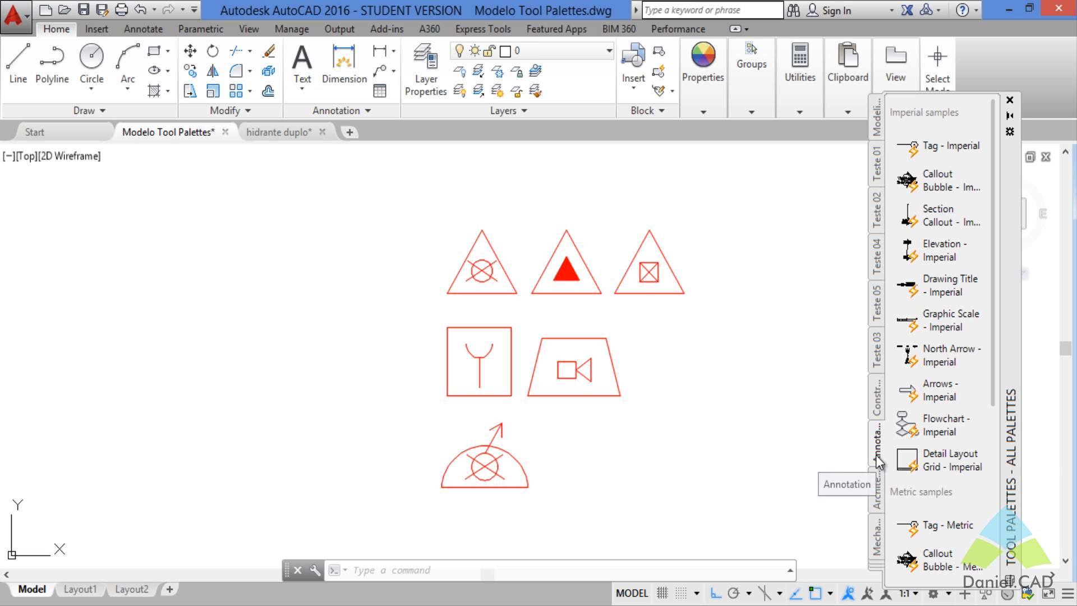
left_click(879, 569)
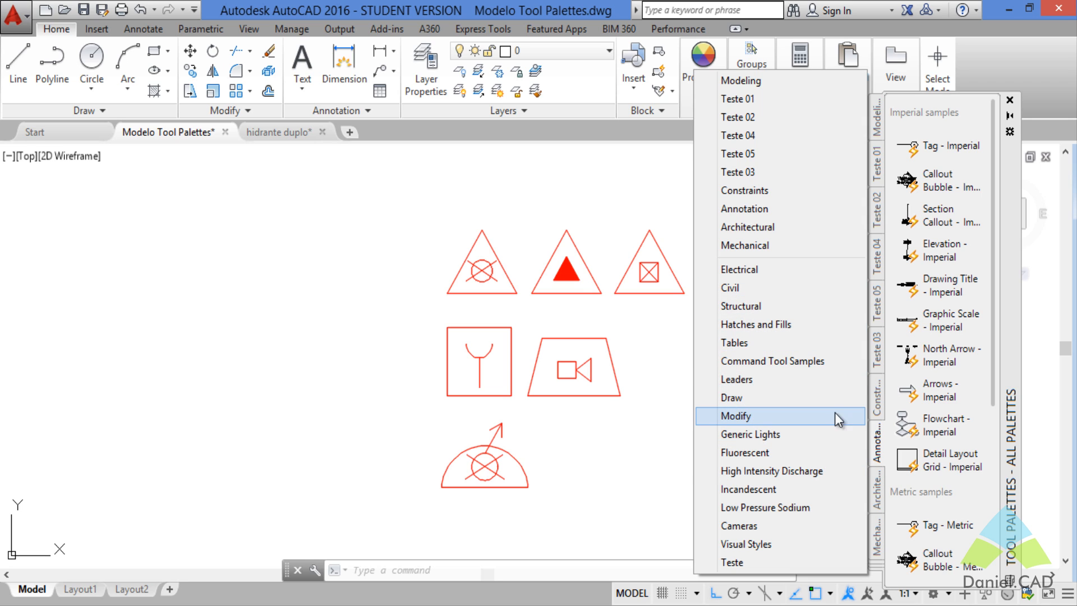
left_click(877, 117)
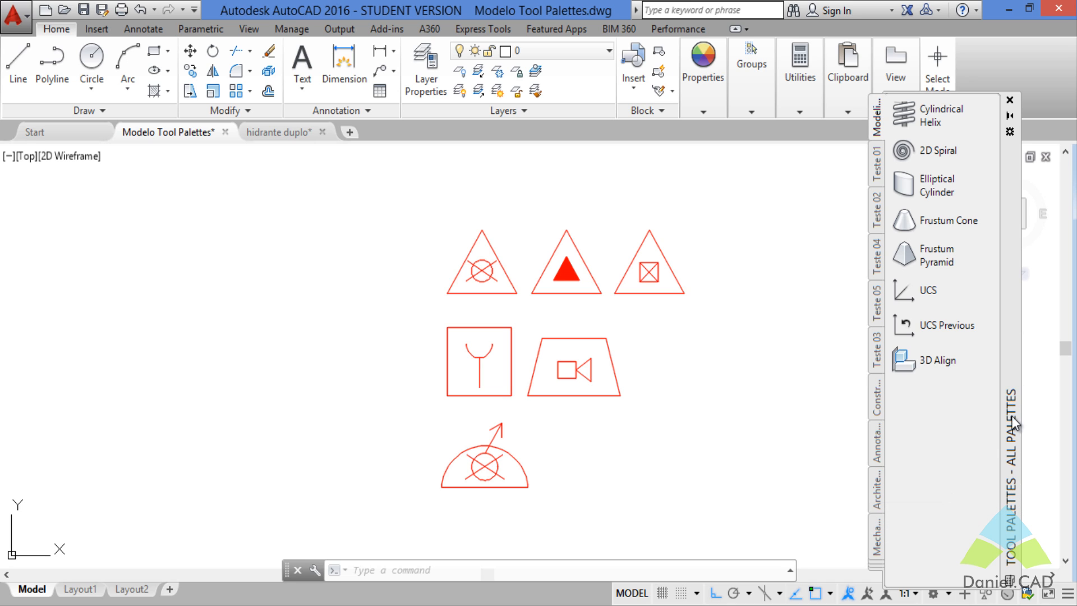
right_click(1012, 456)
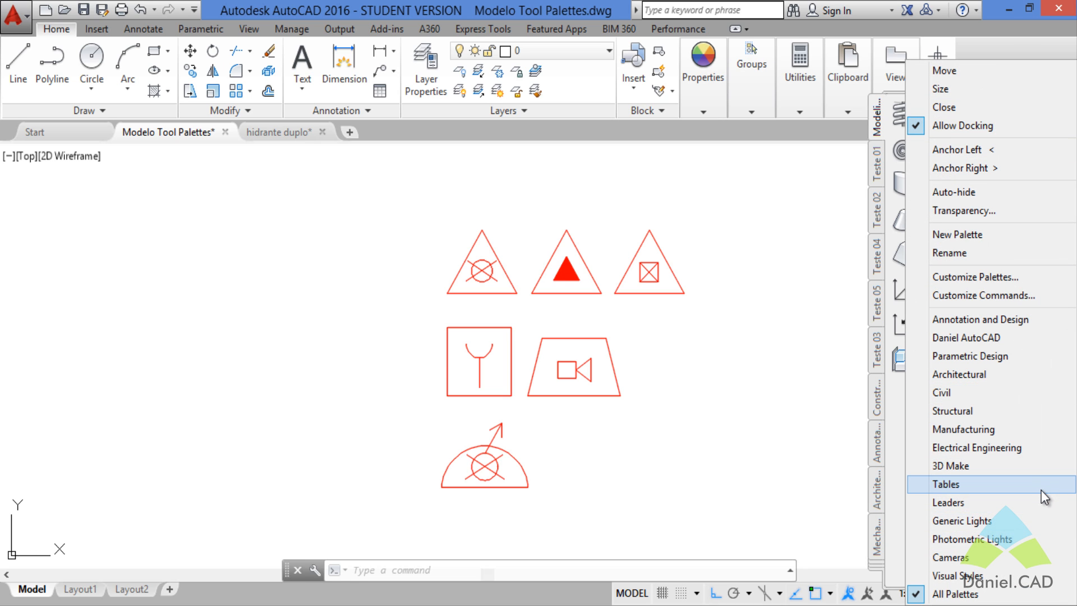
left_click(895, 466)
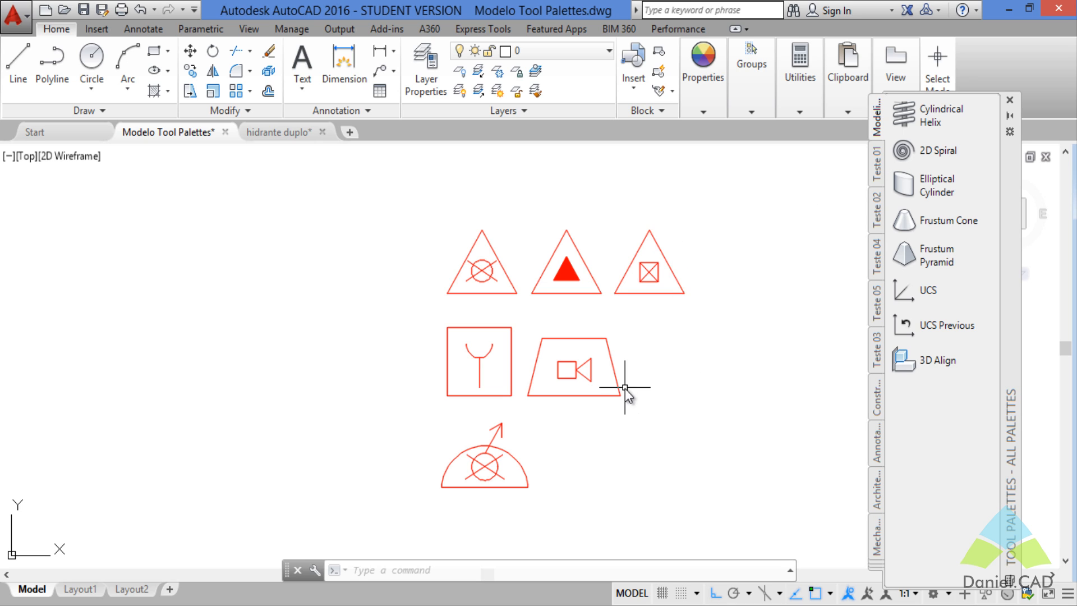
Step: Create a new tool palette named "Extintor" below the Modeling palette
right_click(877, 179)
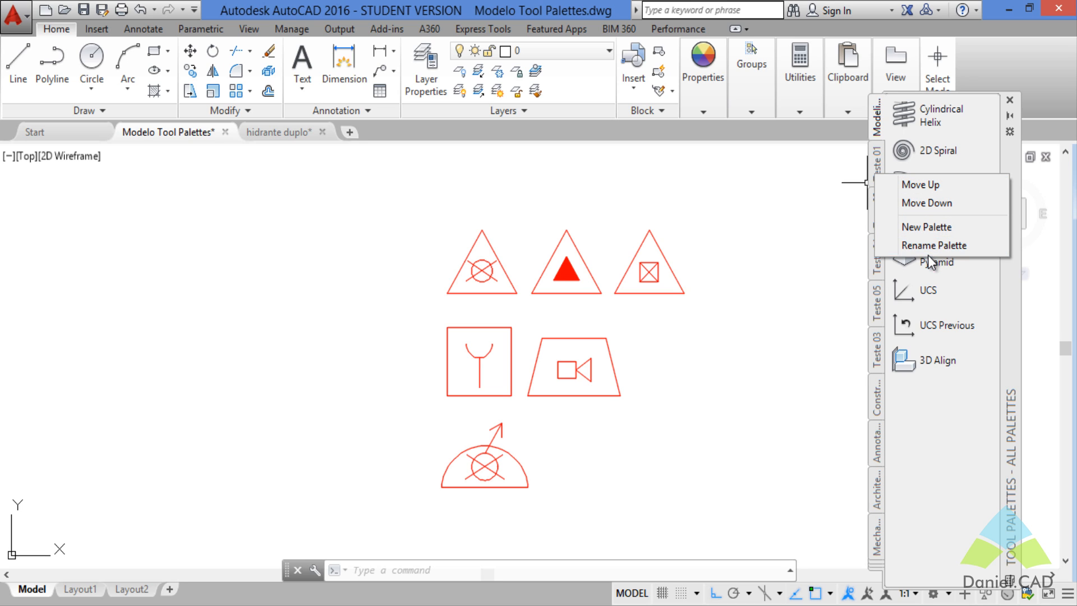
left_click(974, 228)
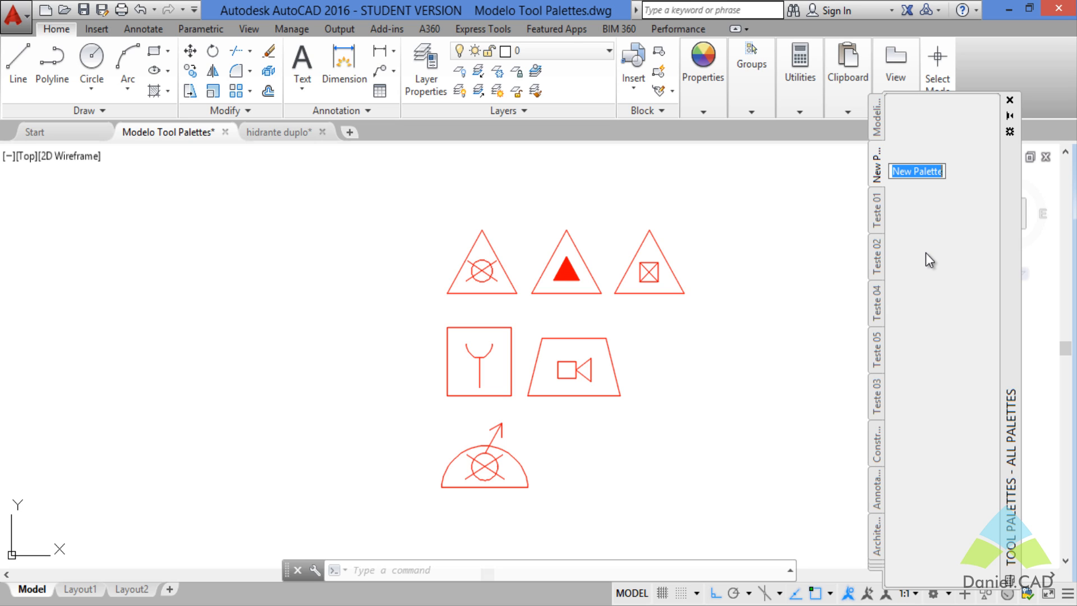
type("Extin")
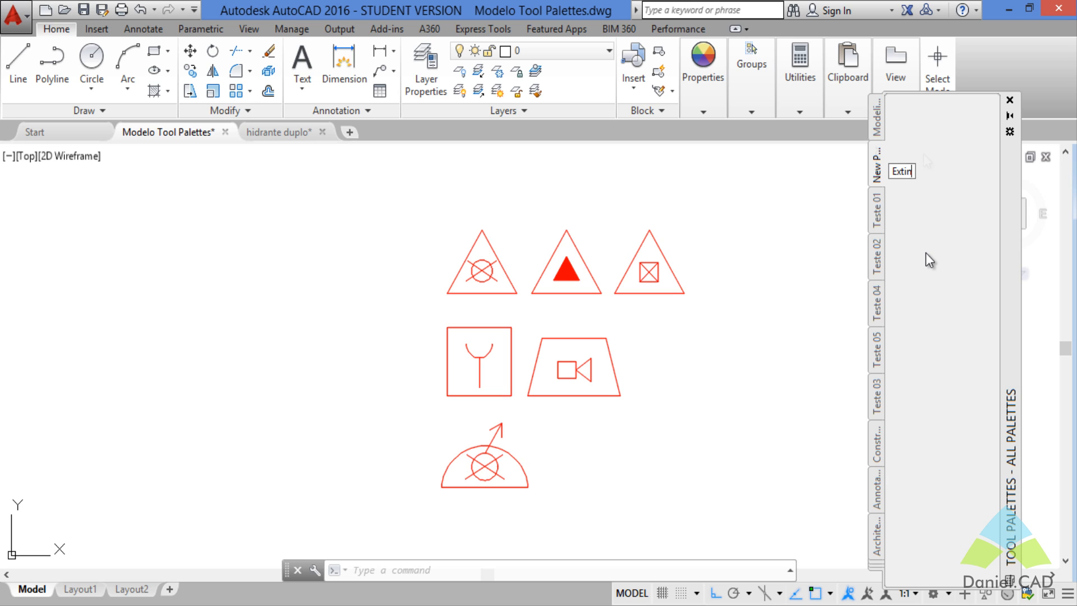
type("tor")
key("Return")
Step: Create a new tool palette named "Acionador" below the Extintor palette
right_click(878, 180)
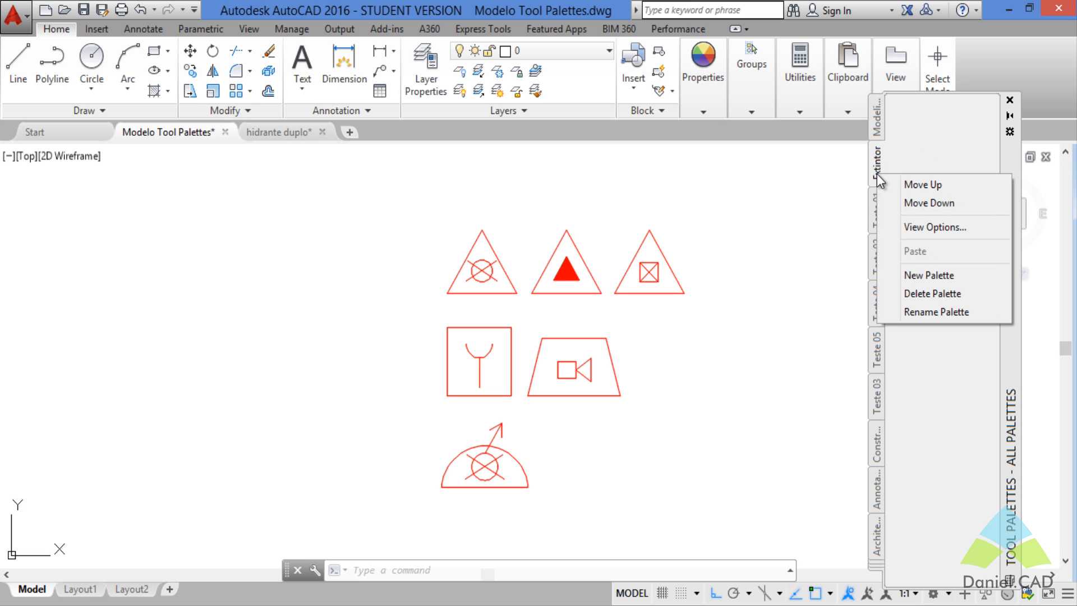
left_click(930, 276)
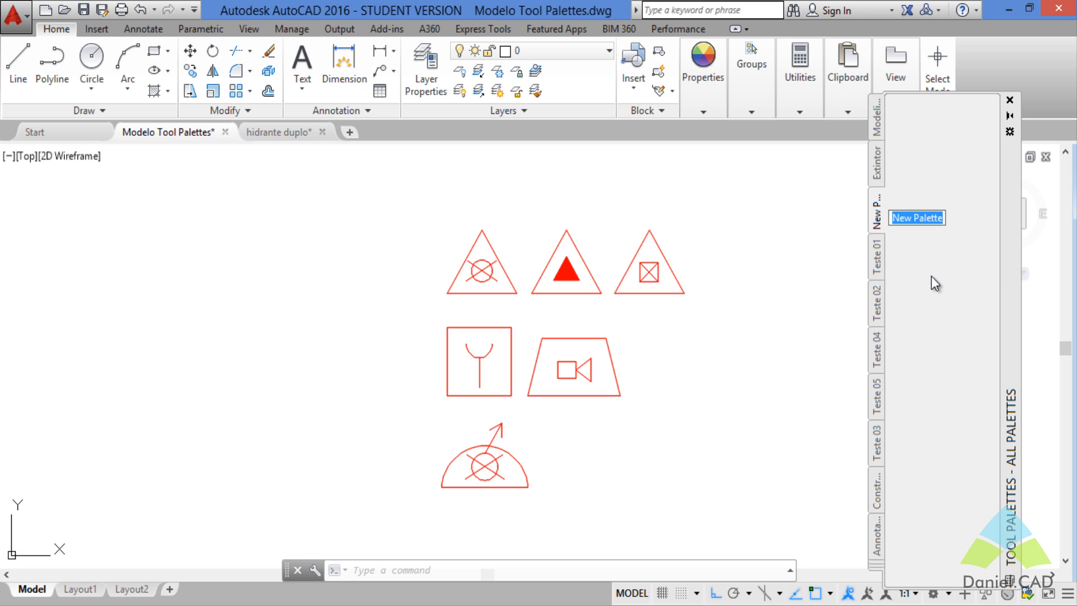
type("Acionador")
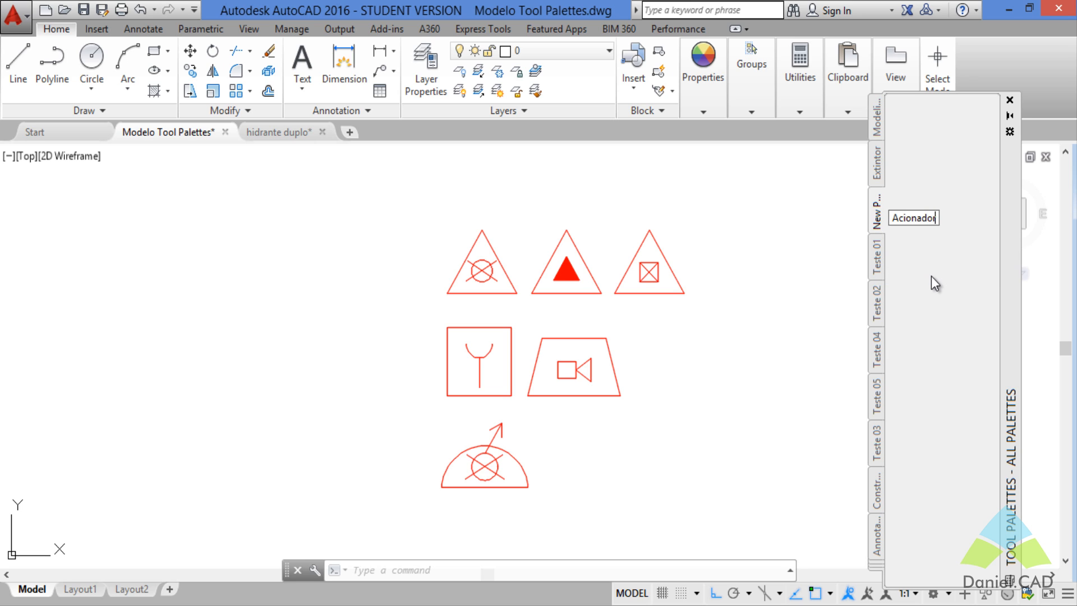
key("Return")
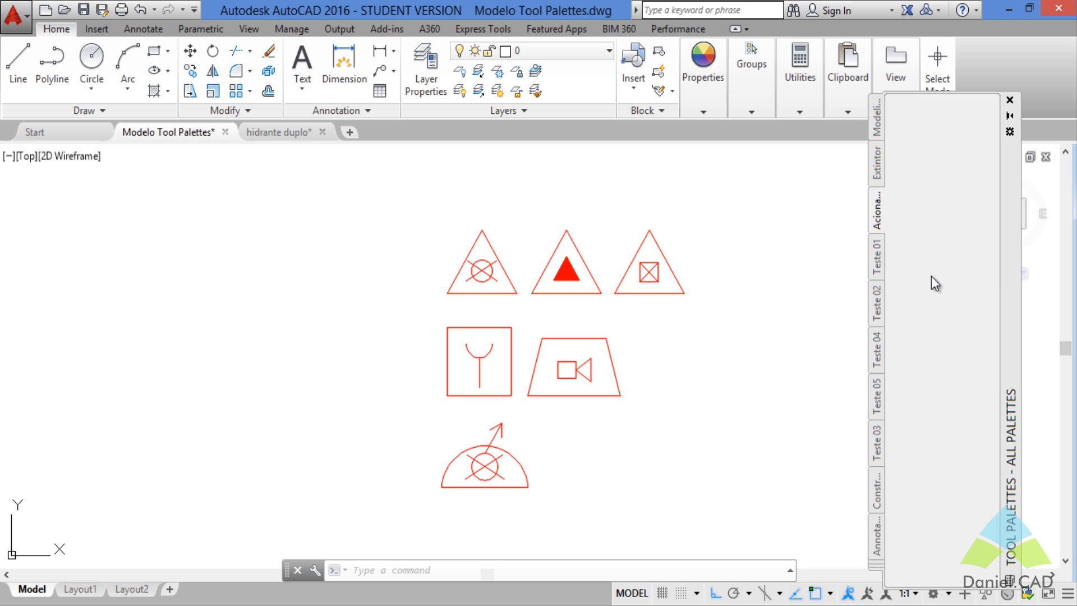
Step: Create a new tool palette named "Hidrante" below the Acionador palette
right_click(877, 223)
left_click(913, 323)
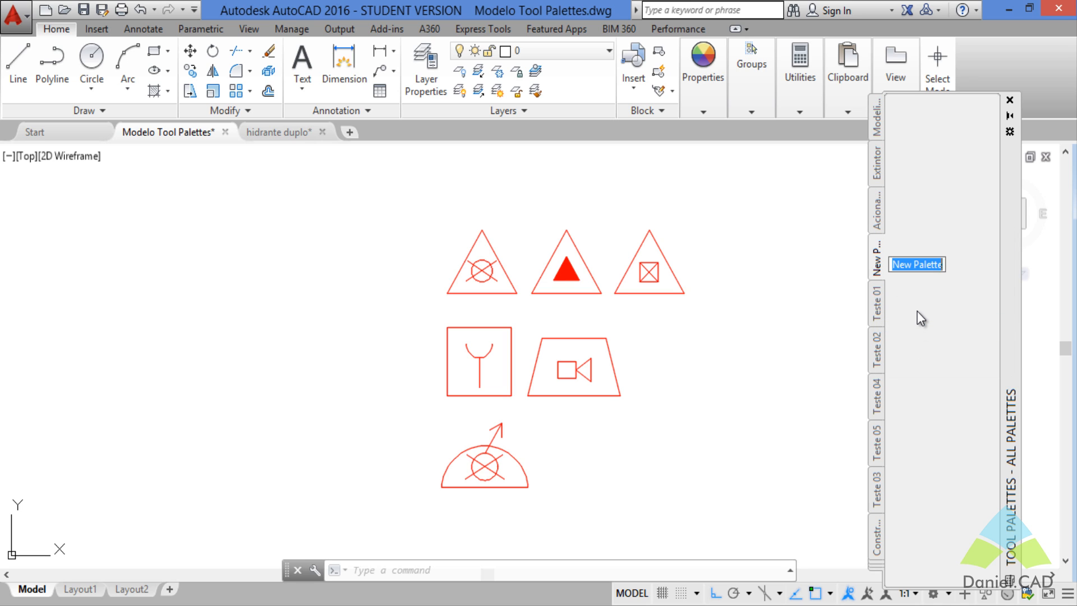
type("Hidran")
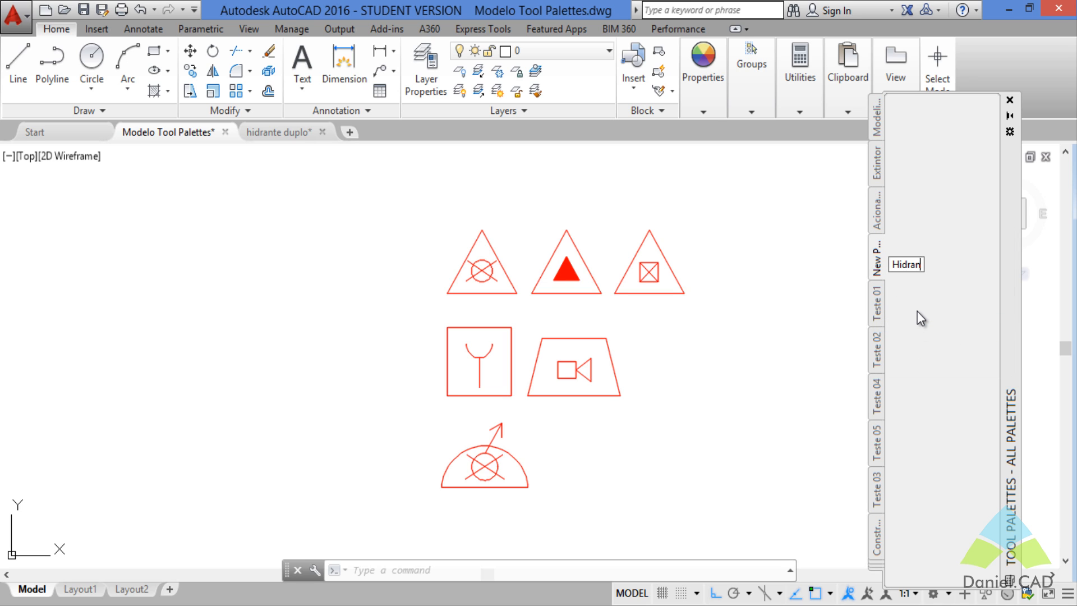
type("te")
key("Return")
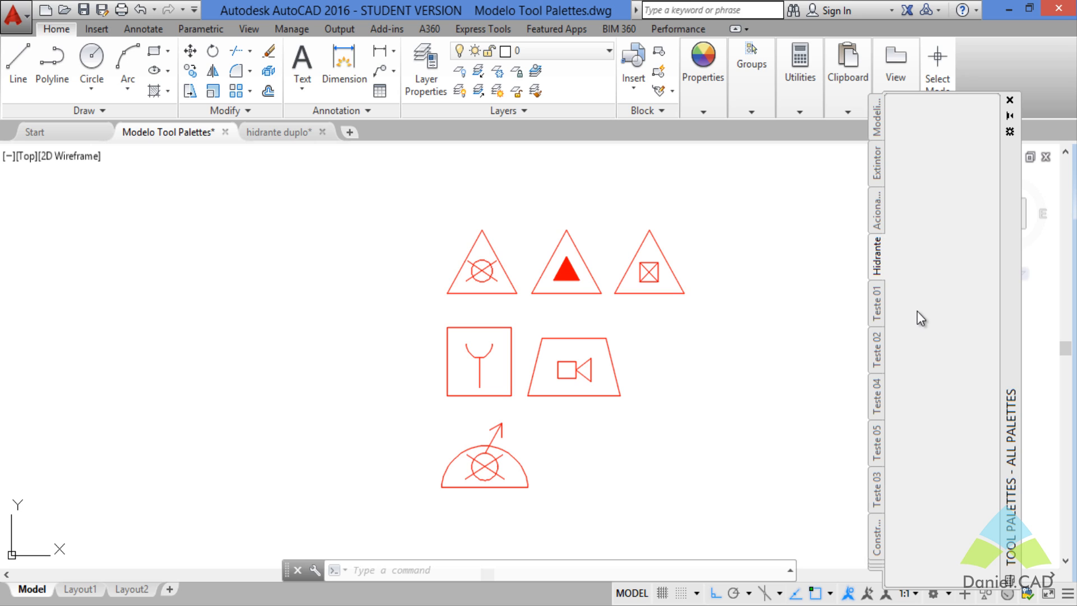
Step: Move the Hidrante palette up above Acionador and back down below it
left_click(880, 178)
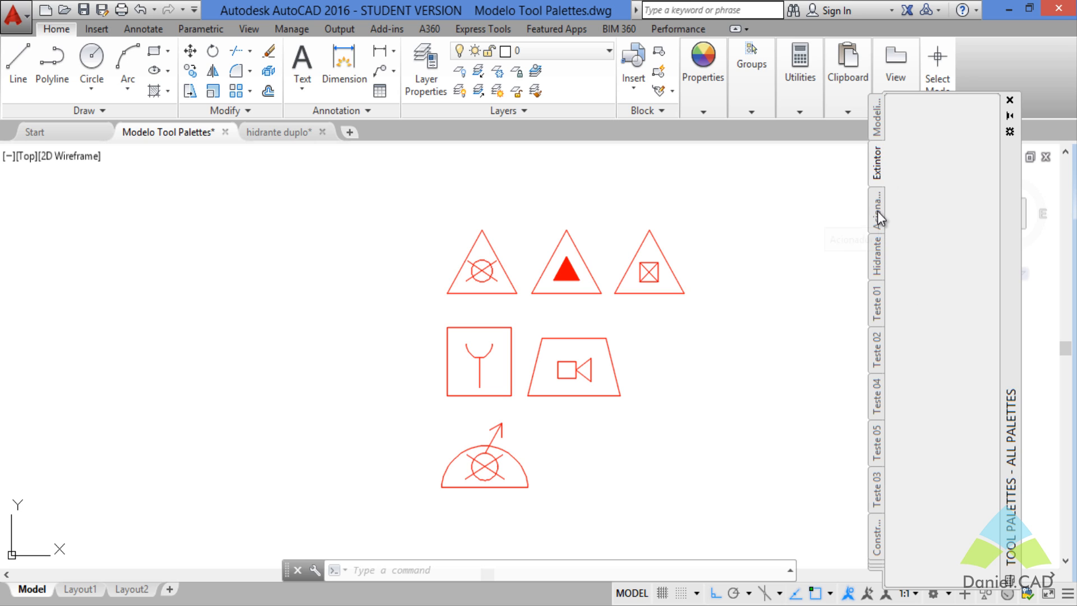
left_click(877, 210)
left_click(876, 174)
right_click(879, 261)
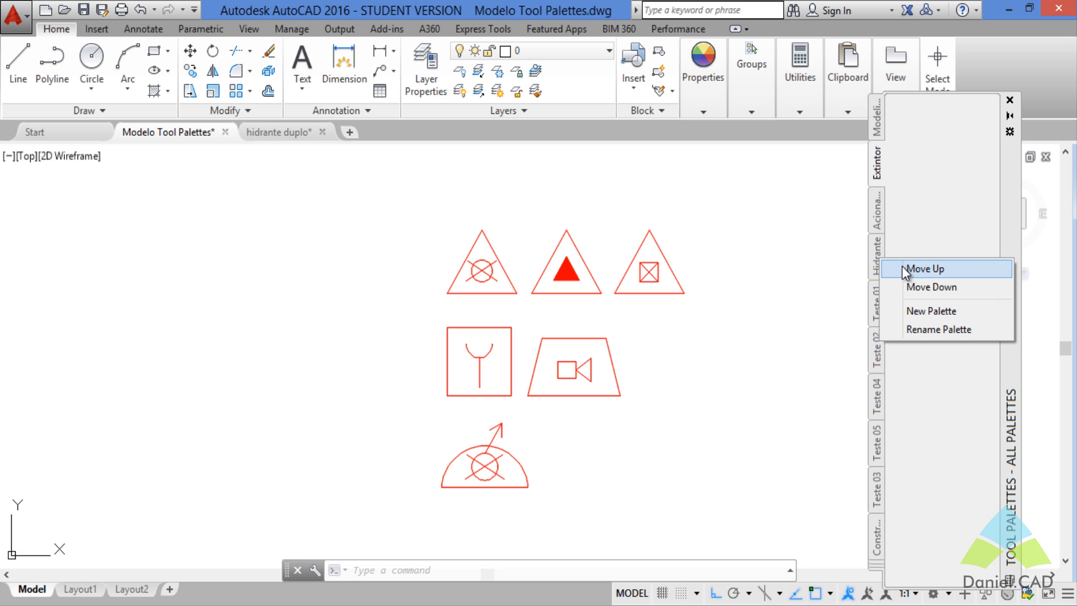
left_click(919, 269)
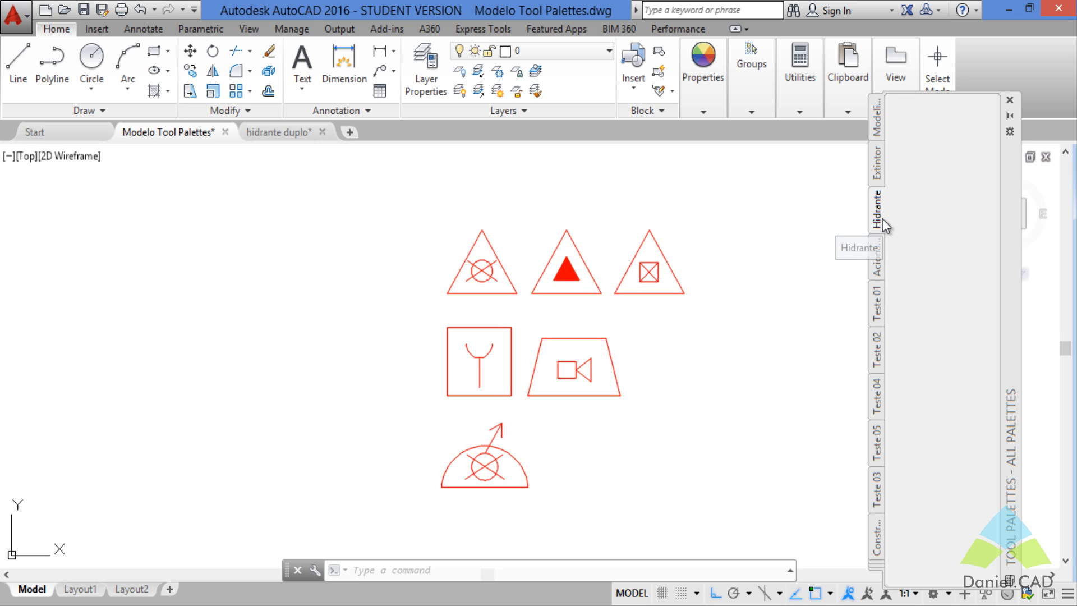
right_click(878, 218)
left_click(904, 246)
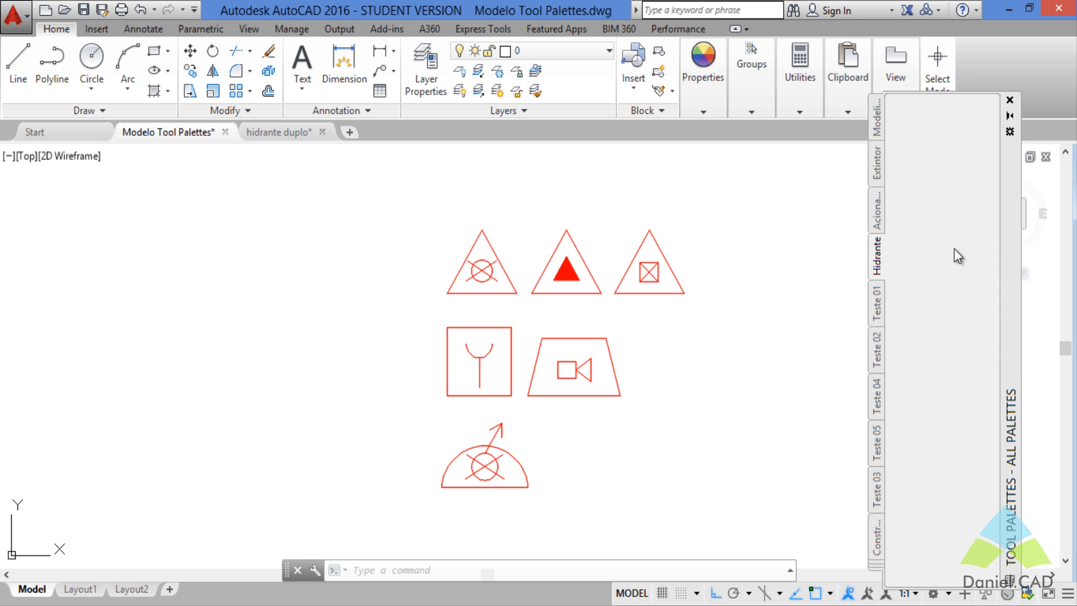
Step: Show the empty Extintor palette and return to the drawing
left_click(880, 164)
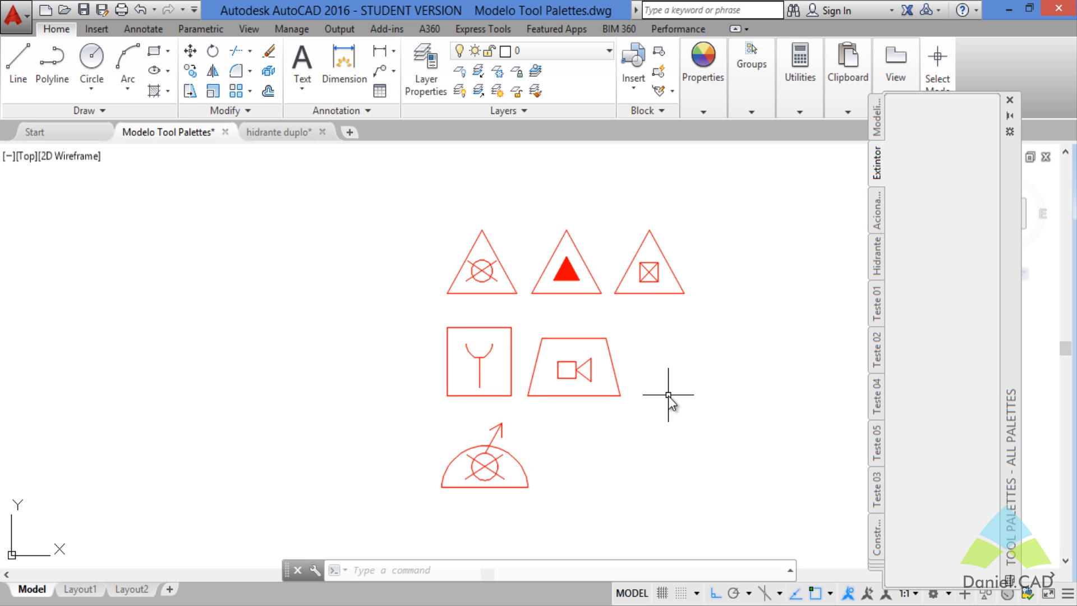
left_click(594, 295)
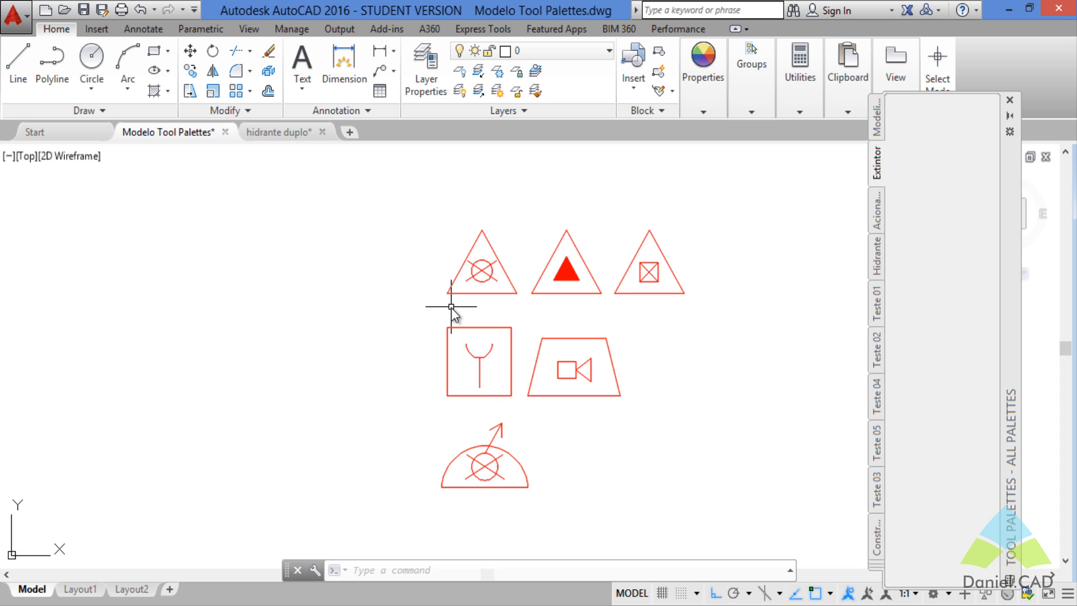
Step: Save the drawing, then add the three triangular extinguisher blocks to the Extintor tool palette: water, carbon dioxide and dry chemical powder
left_click(85, 15)
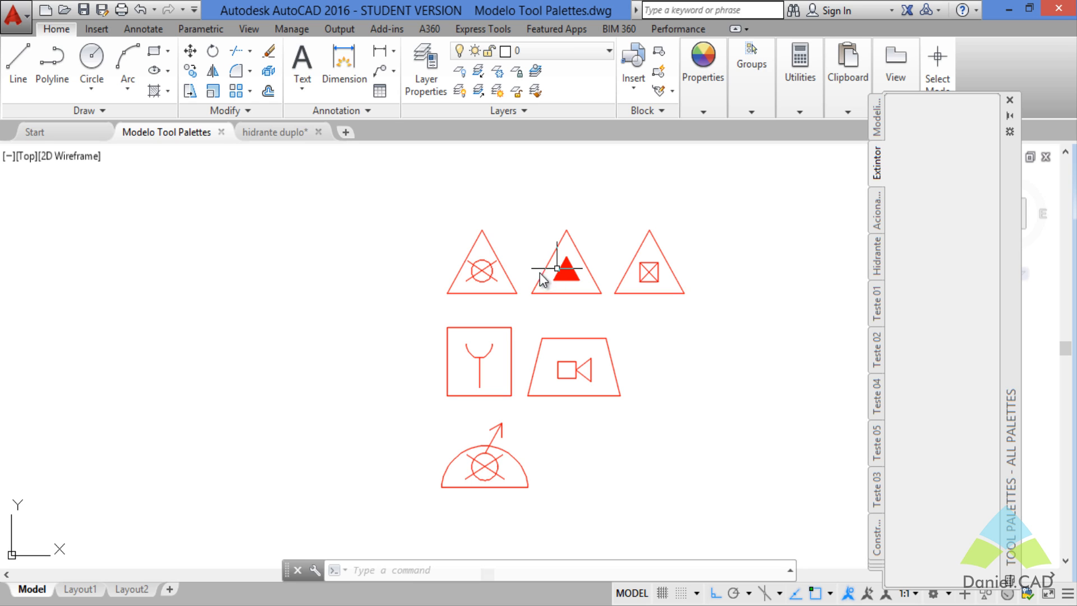
left_click(510, 277)
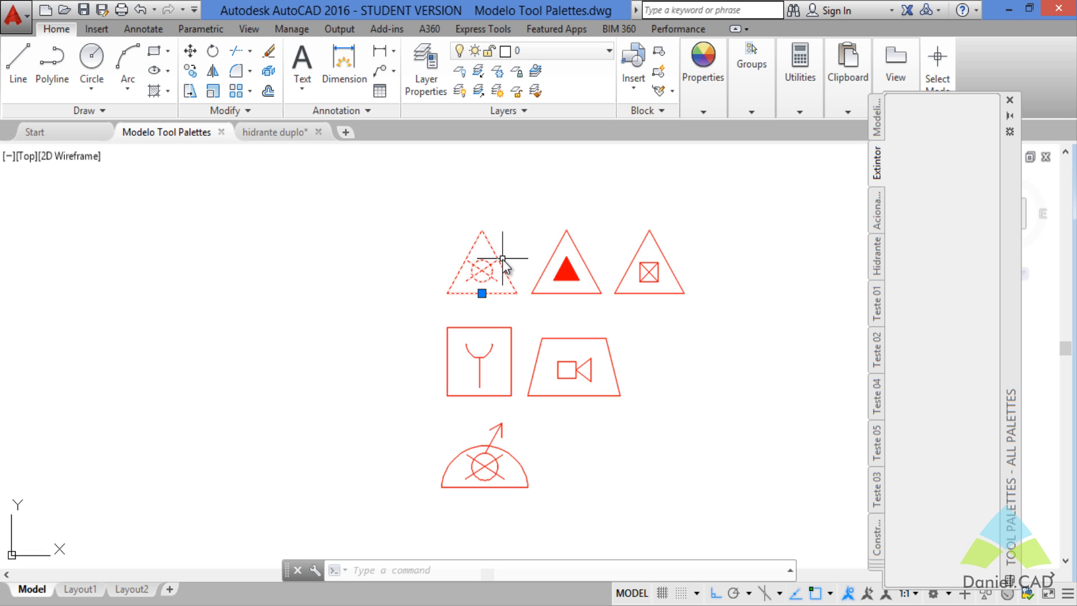
mouse_move(500, 260)
left_mouse_down()
mouse_move(847, 258)
mouse_move(938, 214)
mouse_move(933, 186)
mouse_move(954, 136)
mouse_move(951, 144)
left_mouse_up()
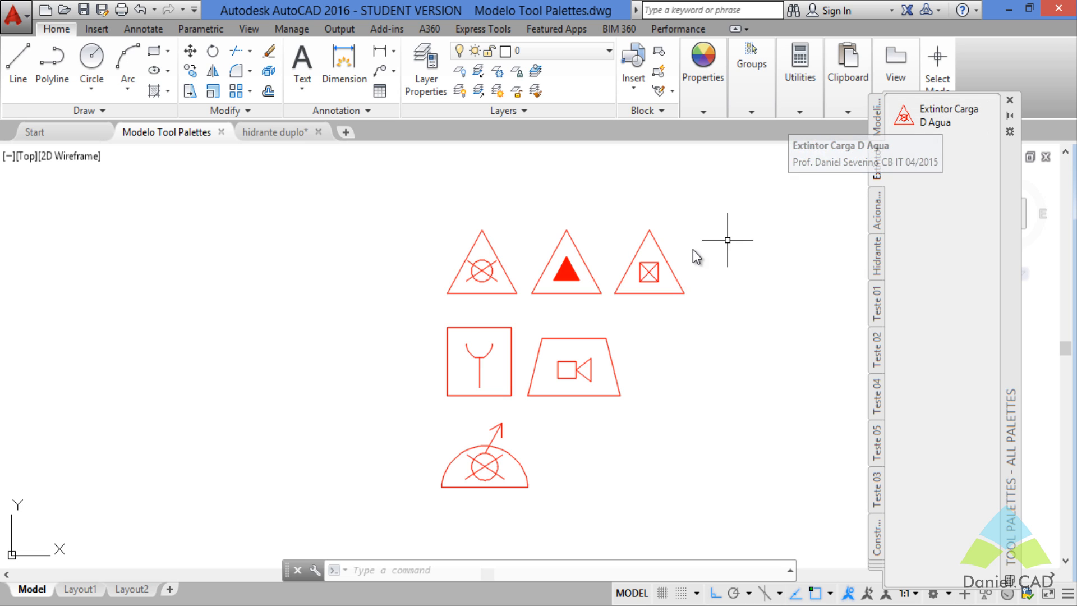
left_click(584, 264)
left_click_drag(589, 273, 934, 211)
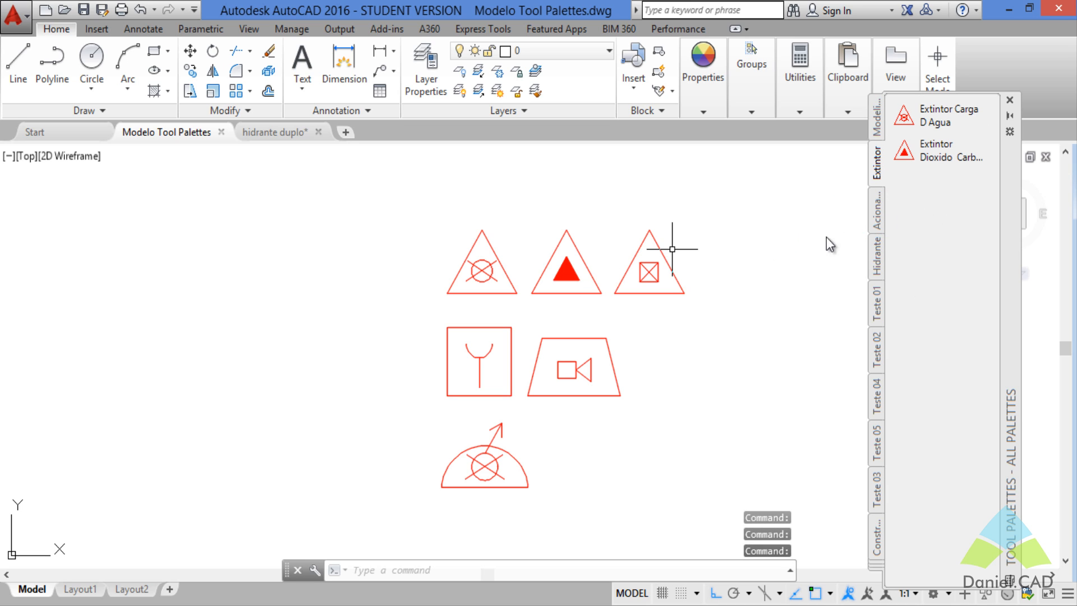
left_click(677, 274)
left_click(788, 416)
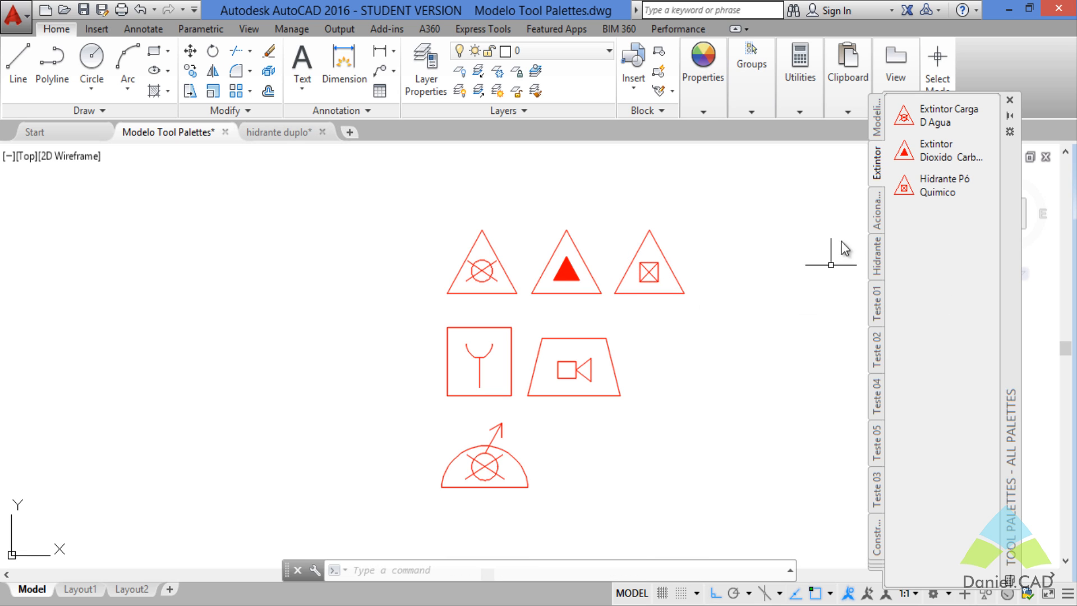
Step: Show the Acionador and Hidrante palettes in turn, return to the Extintor palette and save the drawing
left_click(875, 221)
left_click(876, 252)
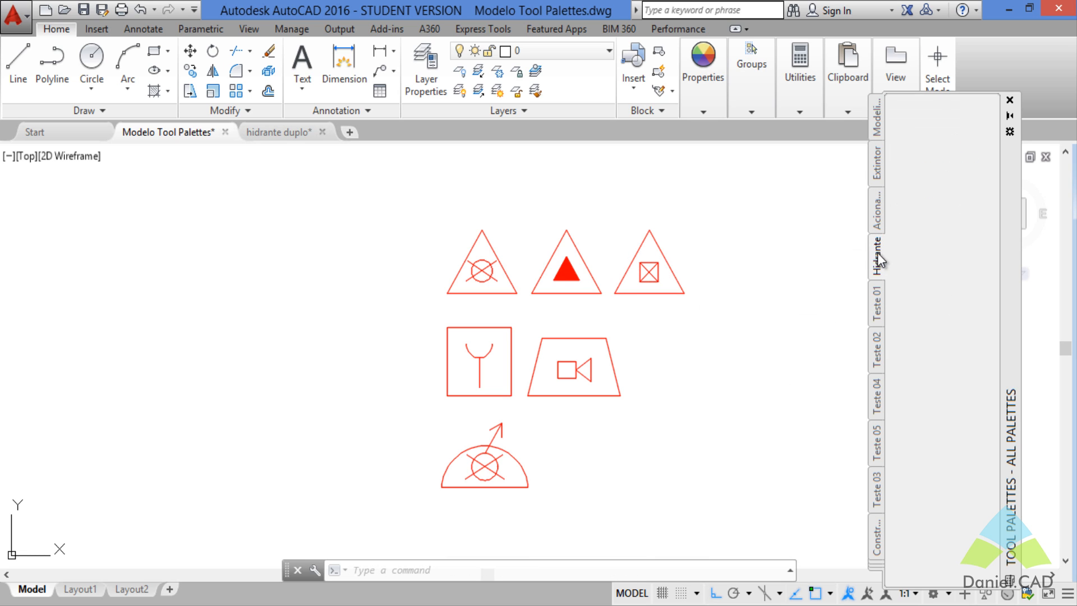
left_click(875, 163)
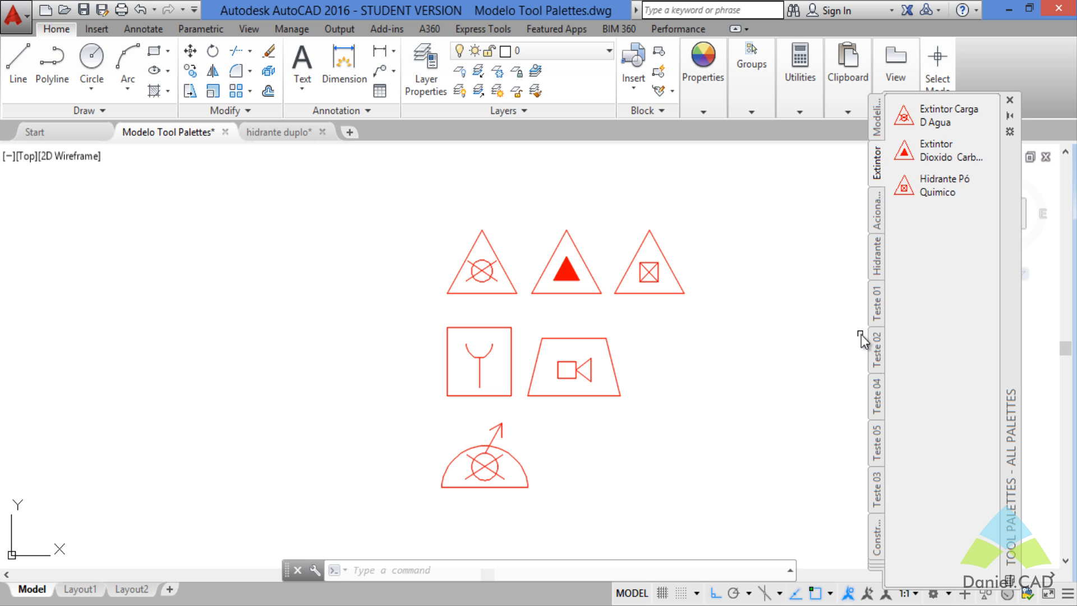
left_click(84, 10)
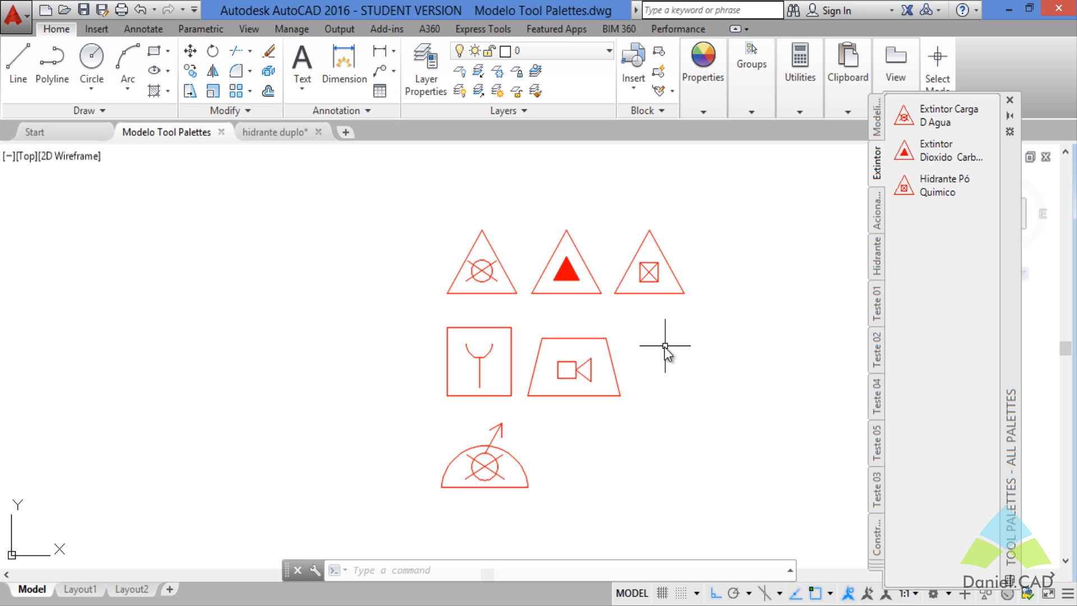
Step: Switch to the hidrante duplo drawing and check its insertion scale units with the Units command
left_click(264, 132)
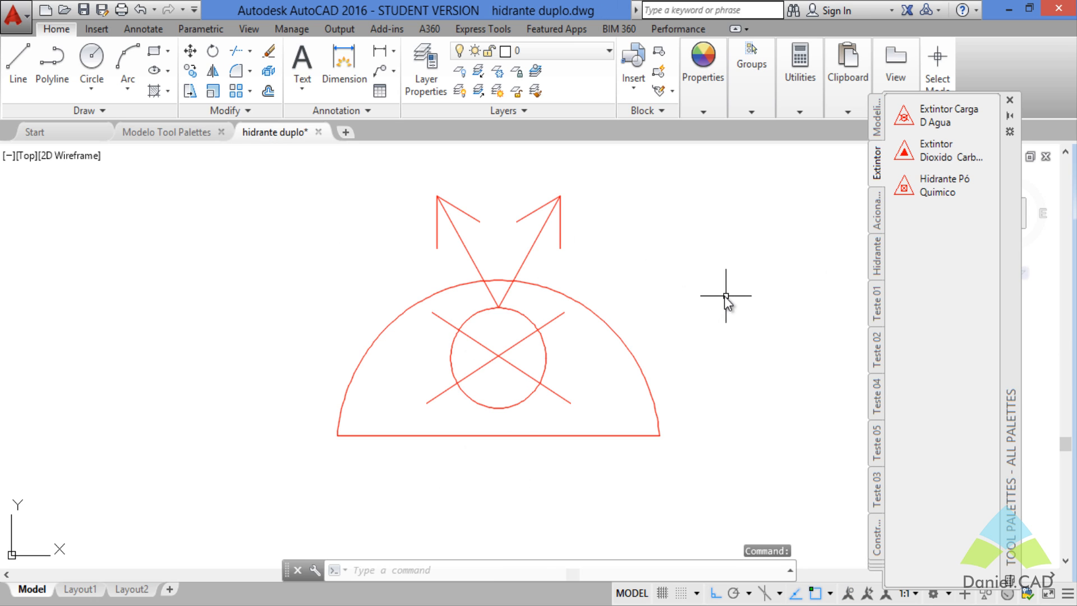
middle_click_drag(658, 262, 681, 288)
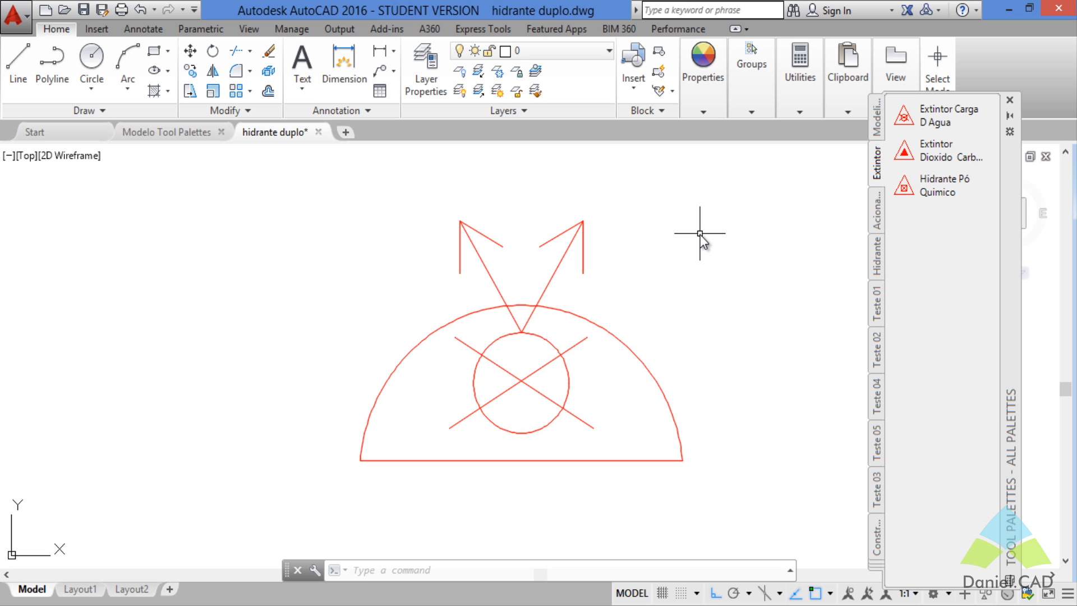
key("Return")
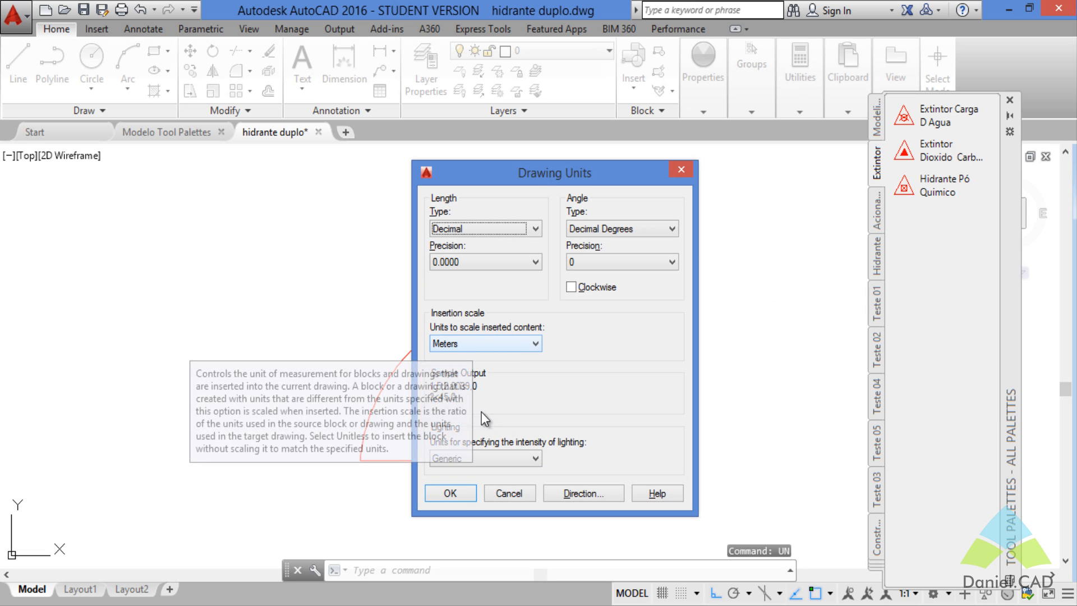
left_click(449, 494)
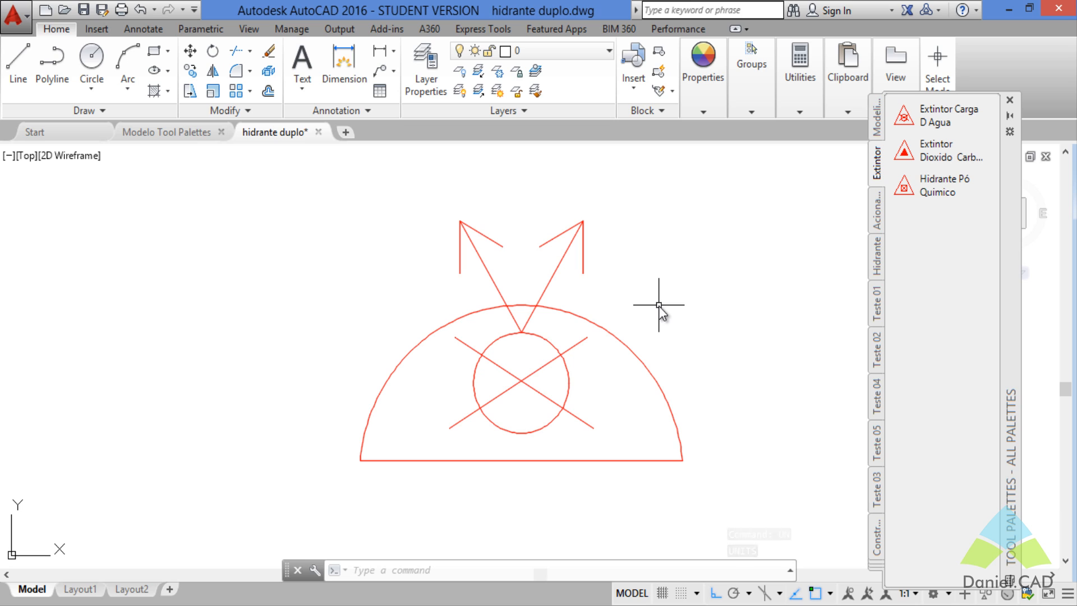
Step: Add the double-arrow hydrant block to the Hidrante palette and save the hidrante duplo drawing
left_click(878, 269)
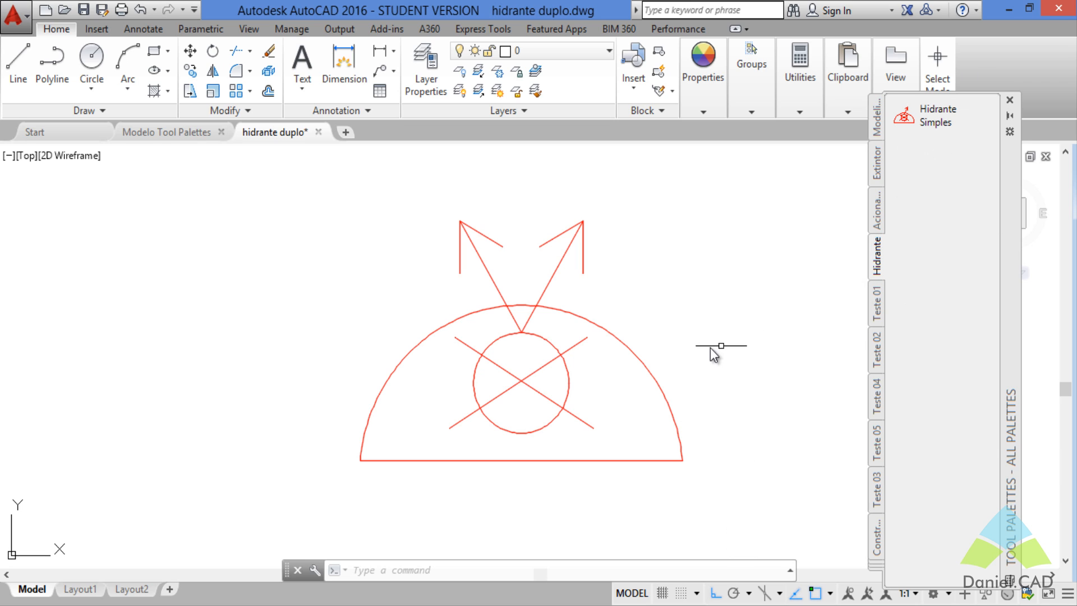
left_click(651, 359)
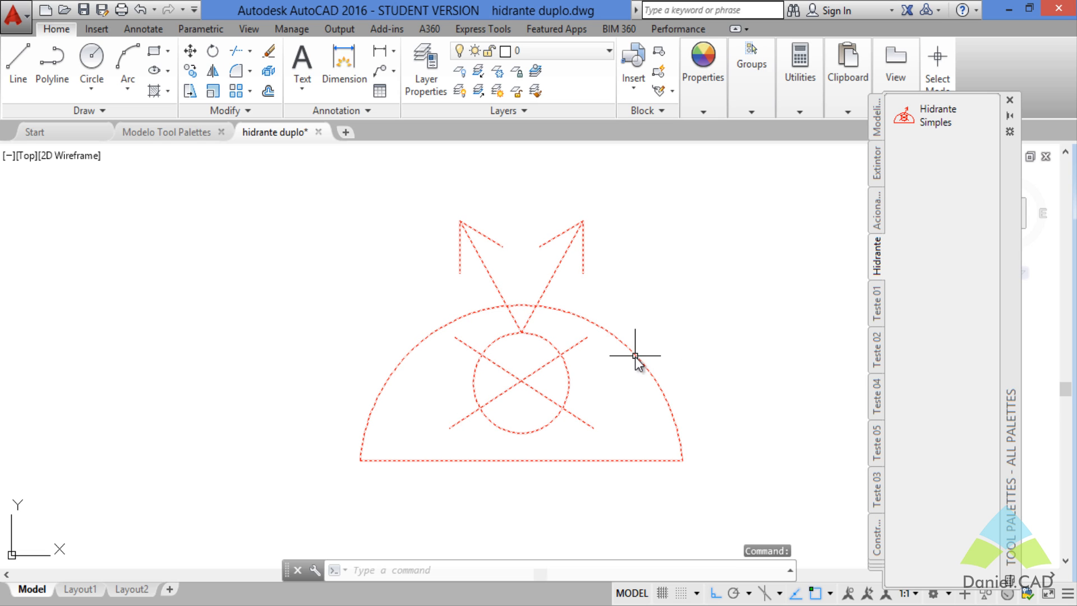
mouse_move(637, 355)
left_mouse_down()
mouse_move(865, 265)
mouse_move(942, 224)
mouse_move(937, 216)
left_mouse_up()
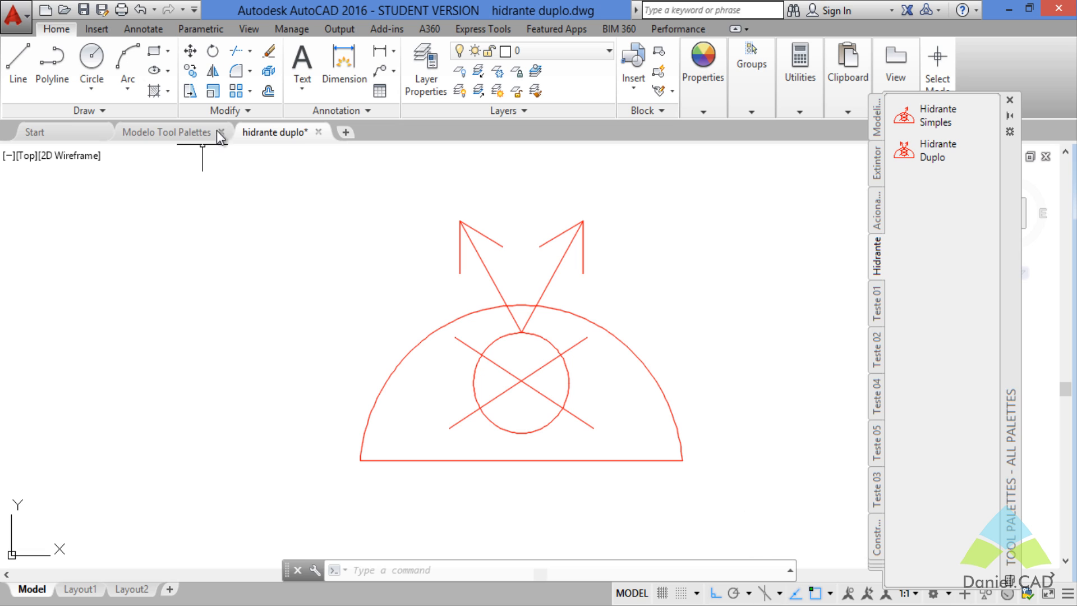
left_click(83, 11)
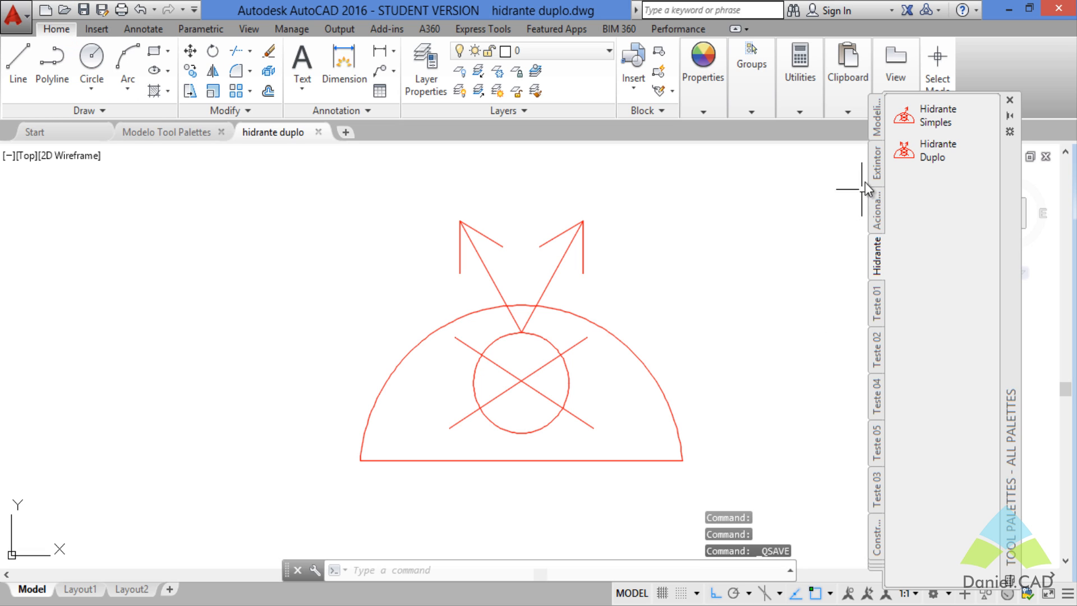
Step: Return to the Modelo Tool Palettes drawing and open the Customize dialog for the tool palettes
left_click(156, 131)
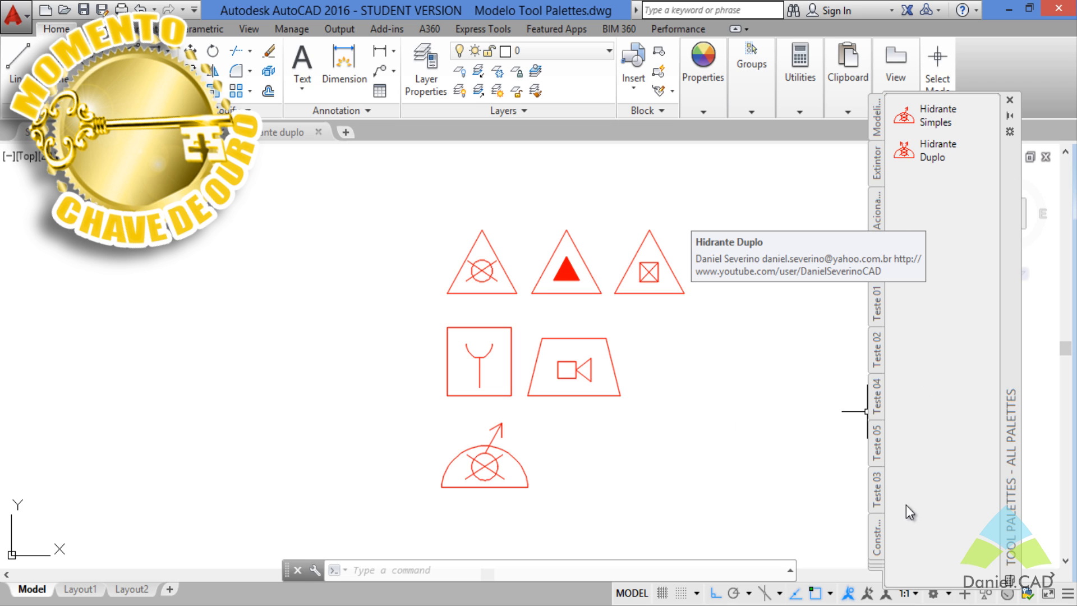
right_click(939, 397)
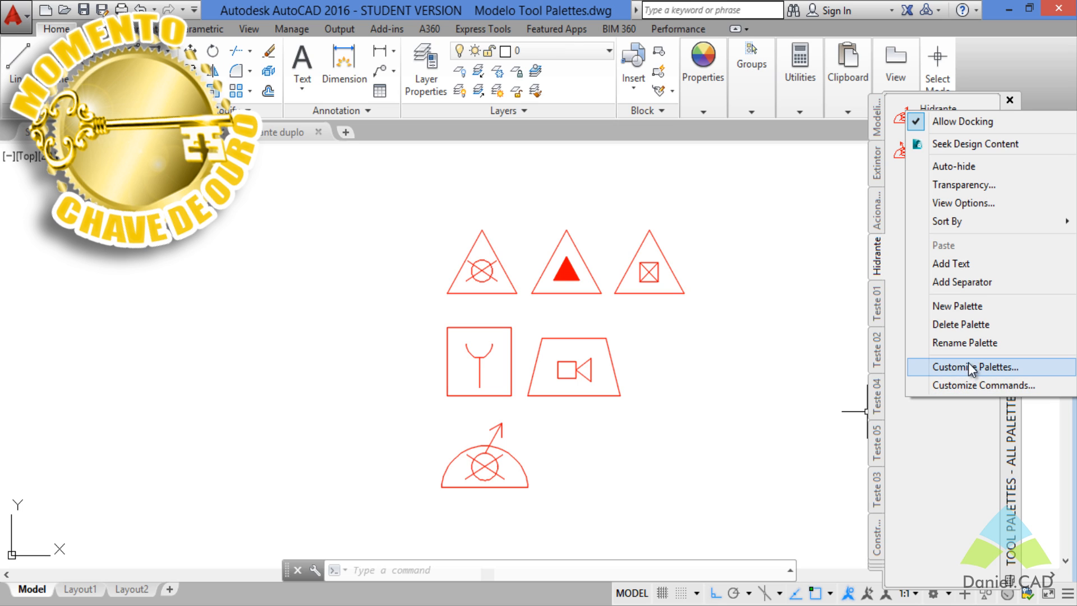
left_click(940, 367)
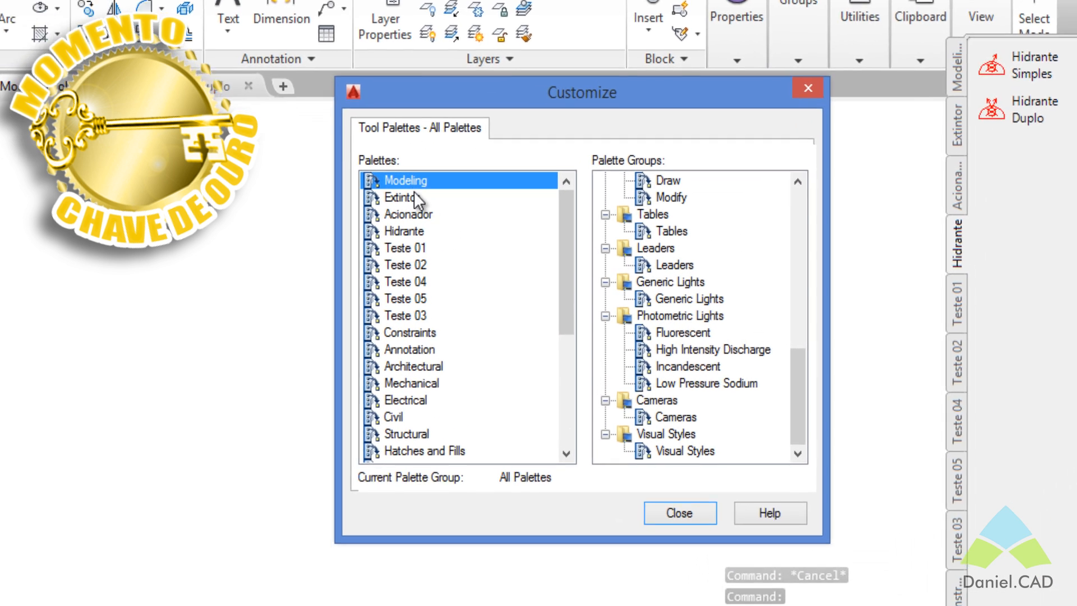
Step: Examine the list of available palettes, including Extintor, Acionador, Hidrante and the Teste palettes
left_click(415, 197)
left_click(421, 214)
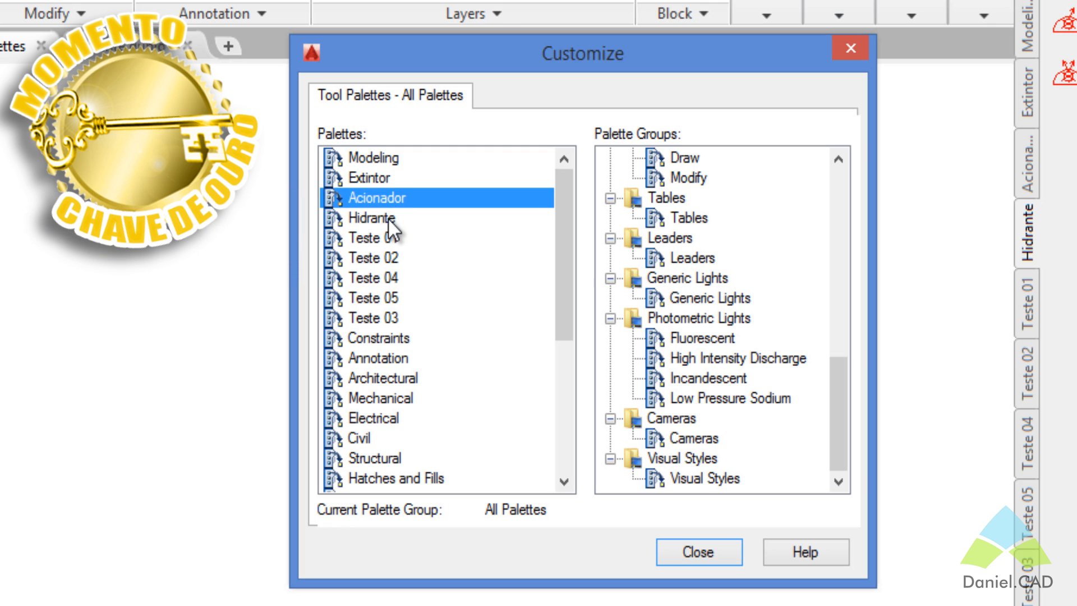
left_click(389, 219)
left_click(393, 232)
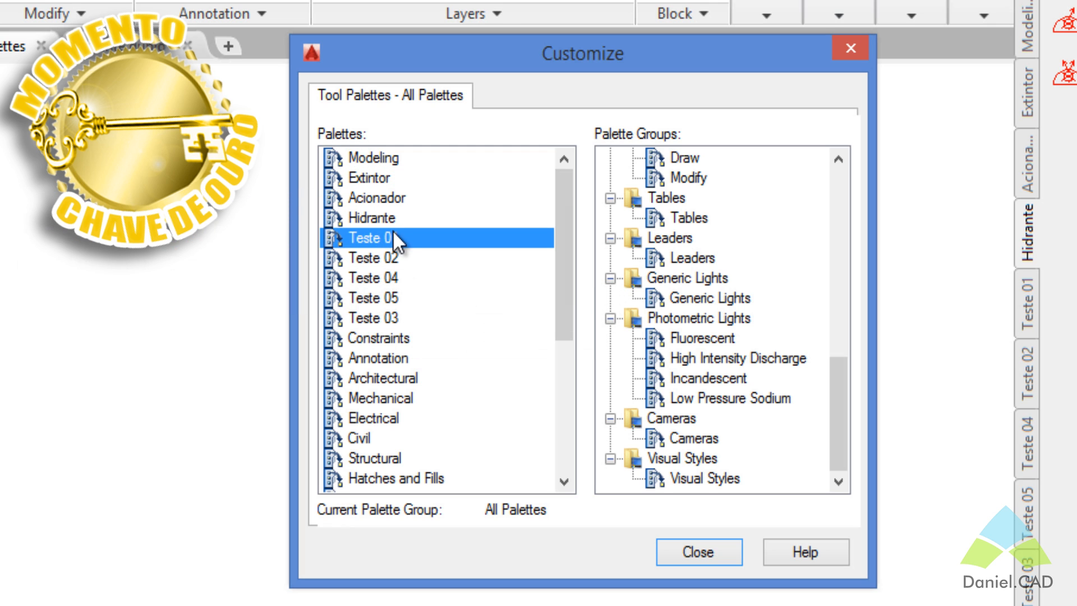
left_click(403, 315)
left_click_drag(562, 288, 582, 448)
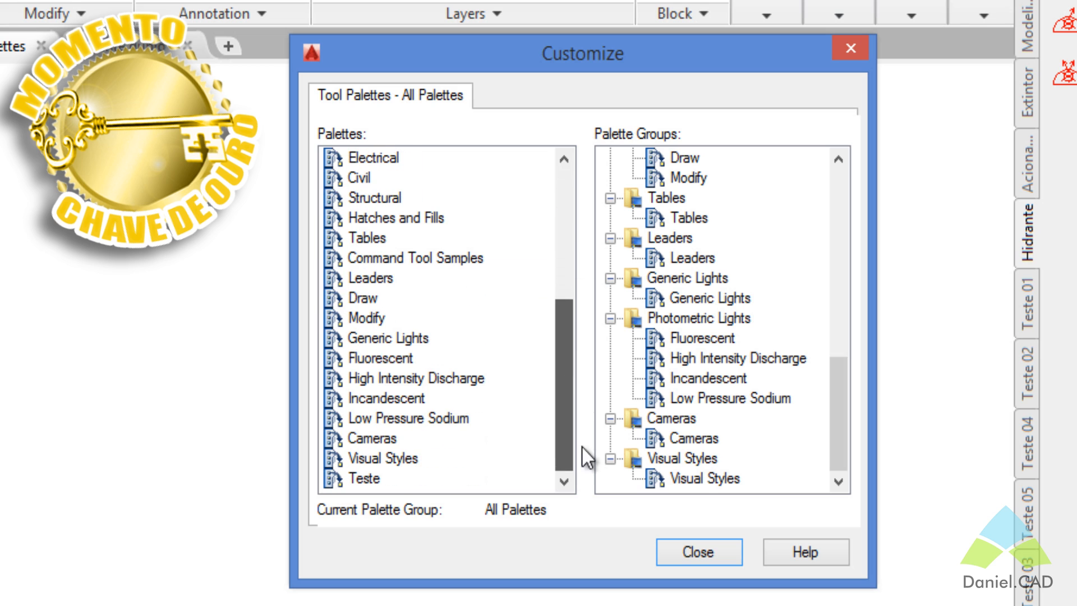
left_click(567, 272)
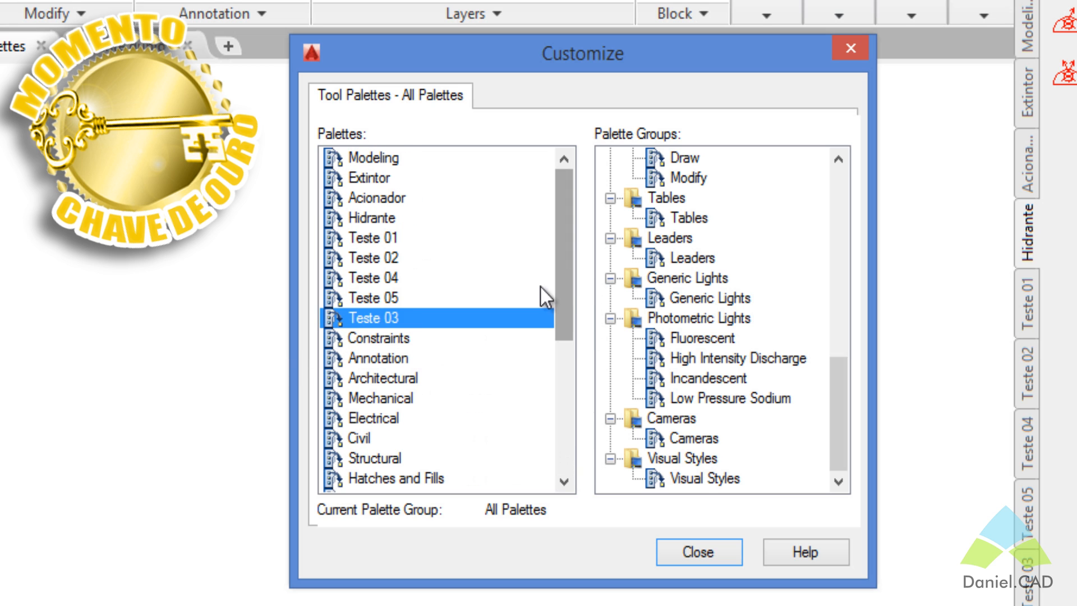
left_click_drag(348, 308, 394, 239)
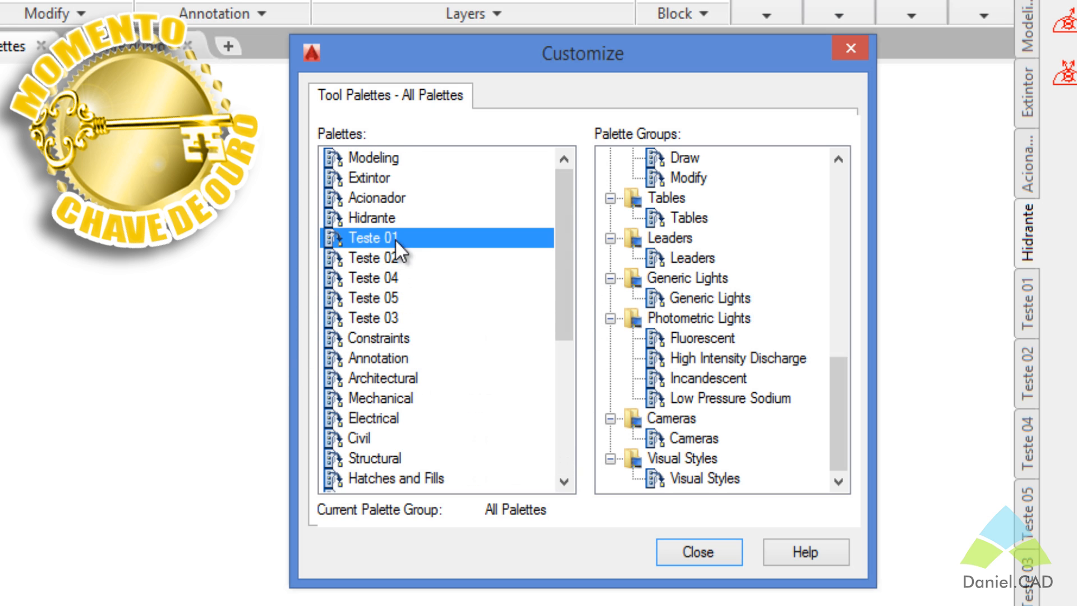
Step: Delete the Teste 05 palette permanently
right_click(389, 302)
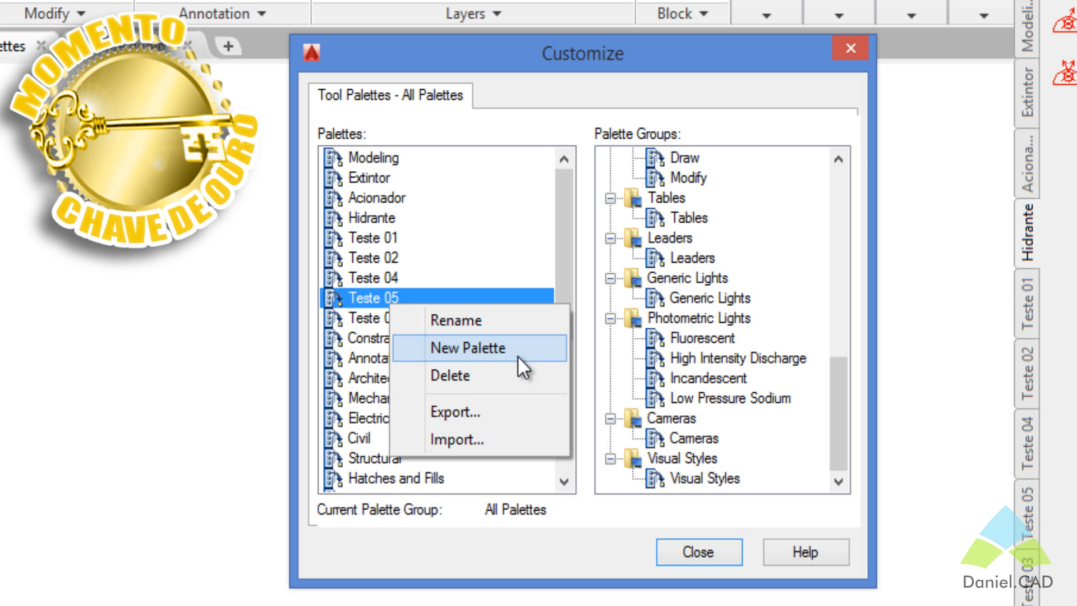
left_click(499, 377)
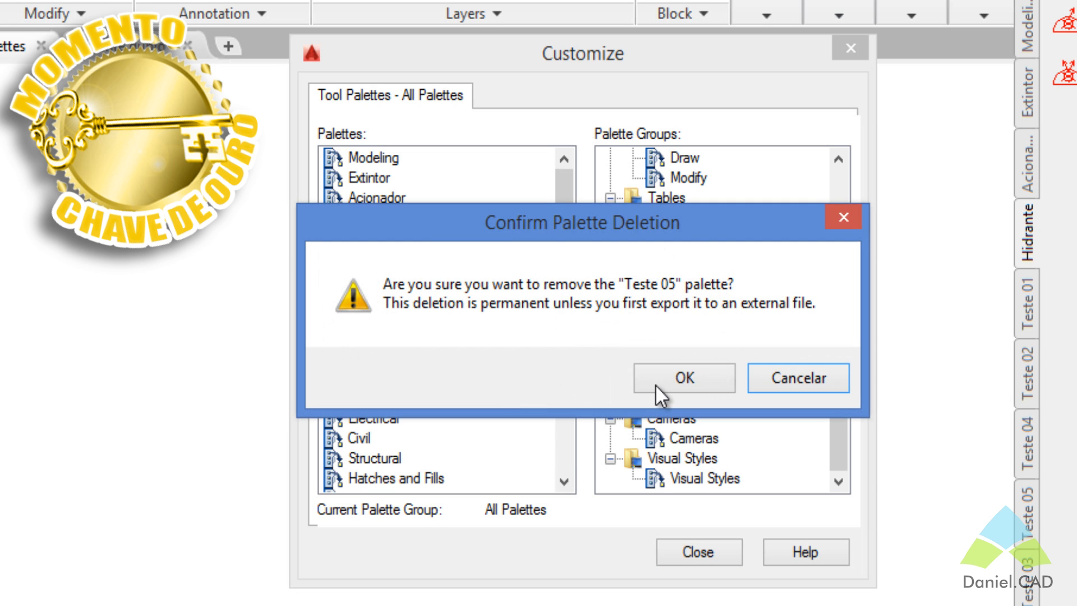
left_click(673, 379)
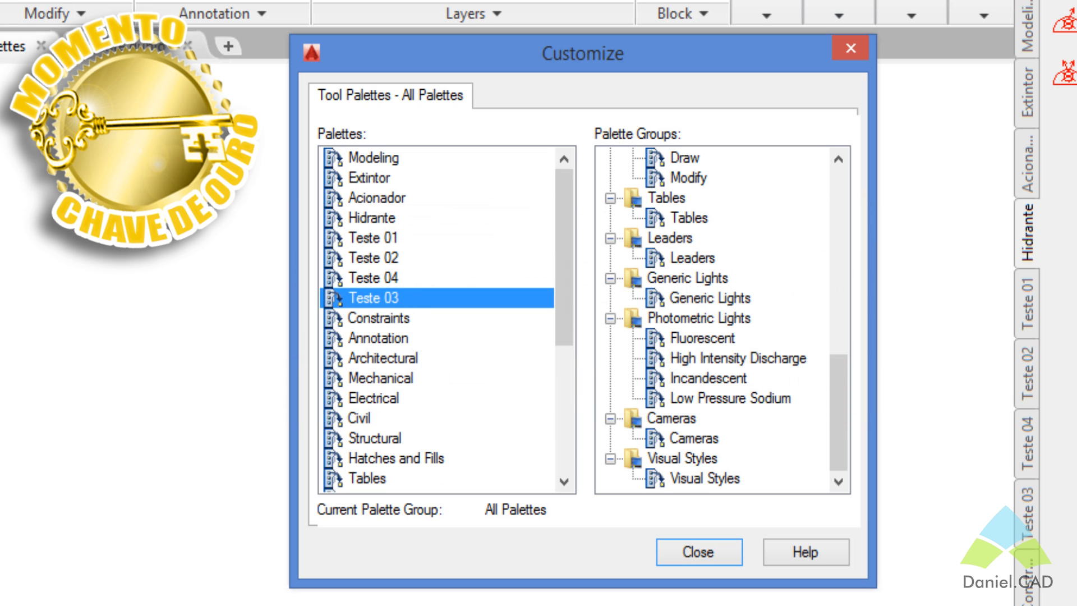
Step: Collapse every palette group in the tree, from Annotation and Design through Visual Styles
left_click(395, 217)
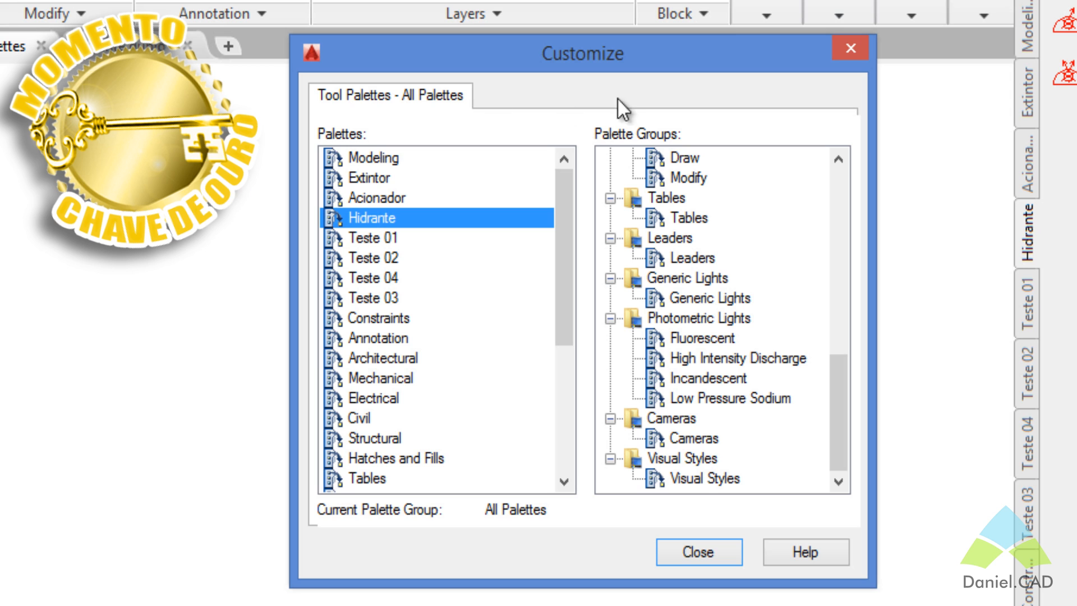
left_click_drag(837, 428, 837, 190)
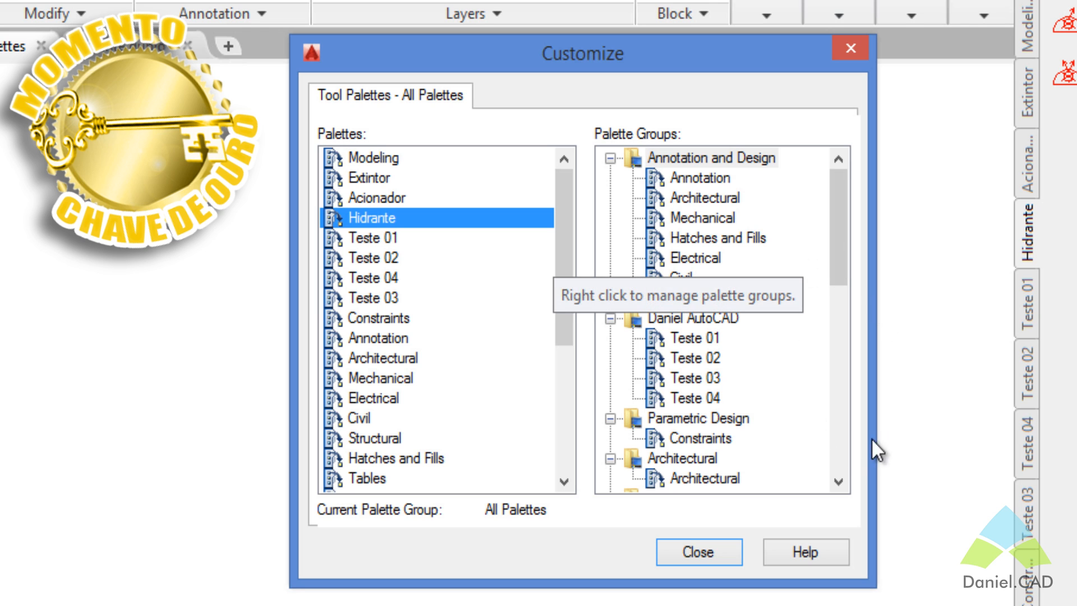
left_click(610, 159)
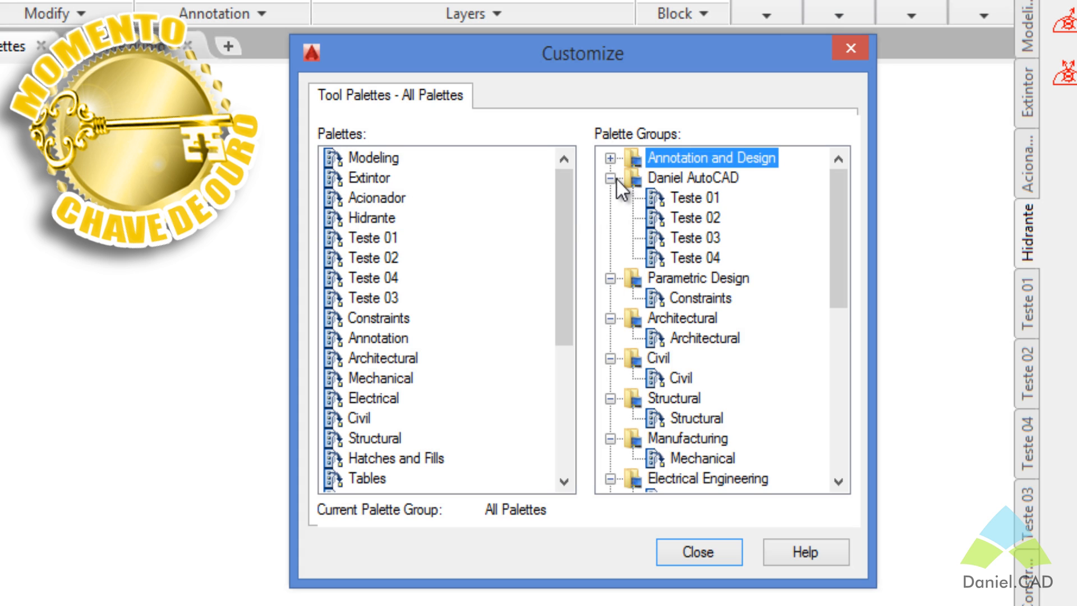
left_click(610, 179)
left_click(610, 198)
left_click(610, 218)
left_click(610, 237)
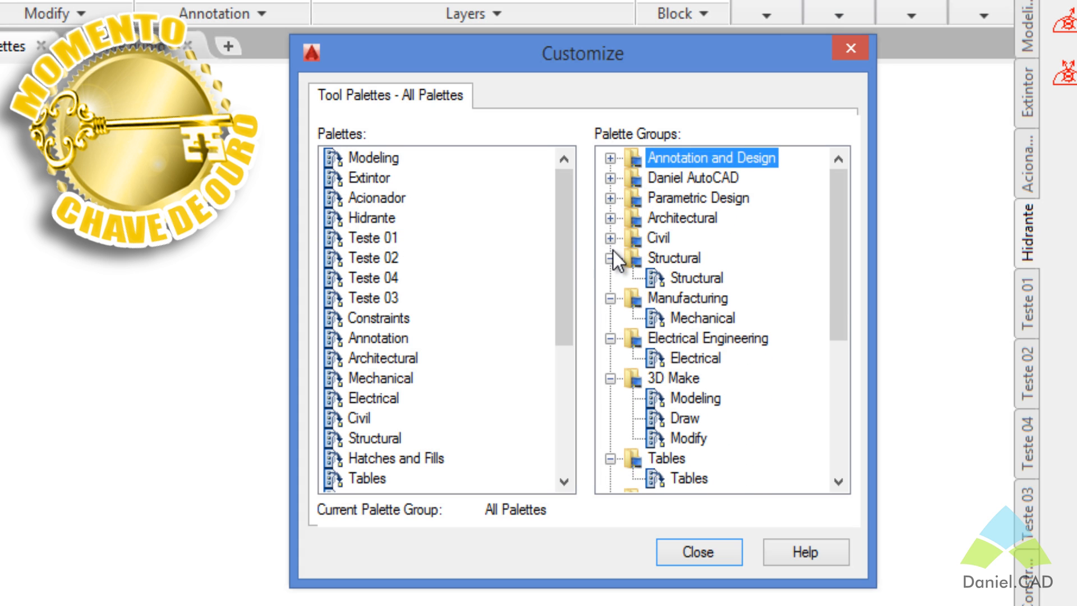
left_click(610, 258)
left_click(610, 278)
left_click(610, 298)
left_click(610, 318)
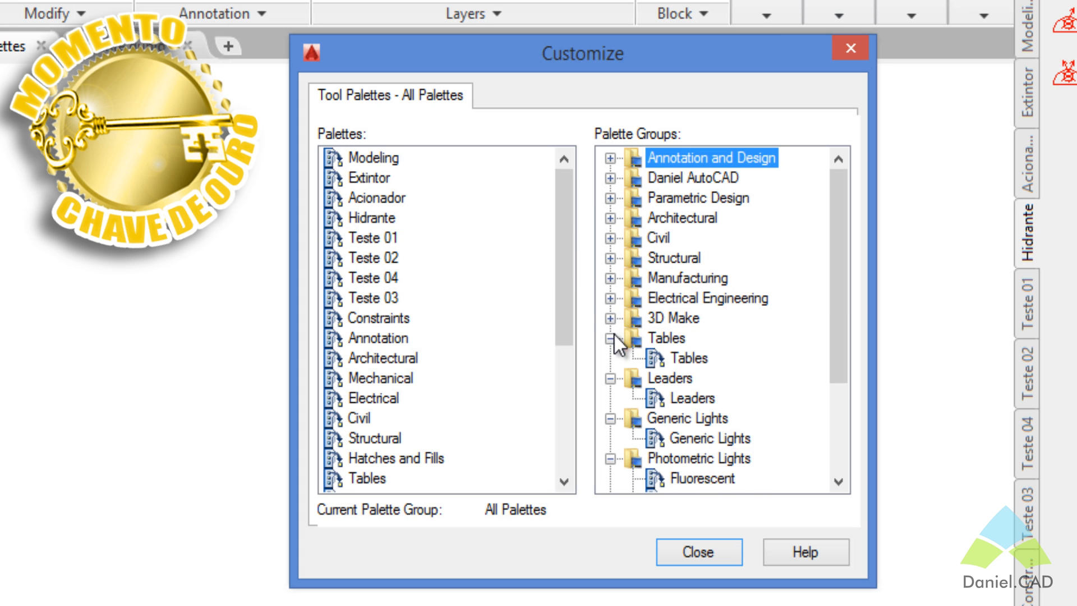
left_click(610, 339)
left_click(610, 358)
left_click(610, 378)
left_click(610, 398)
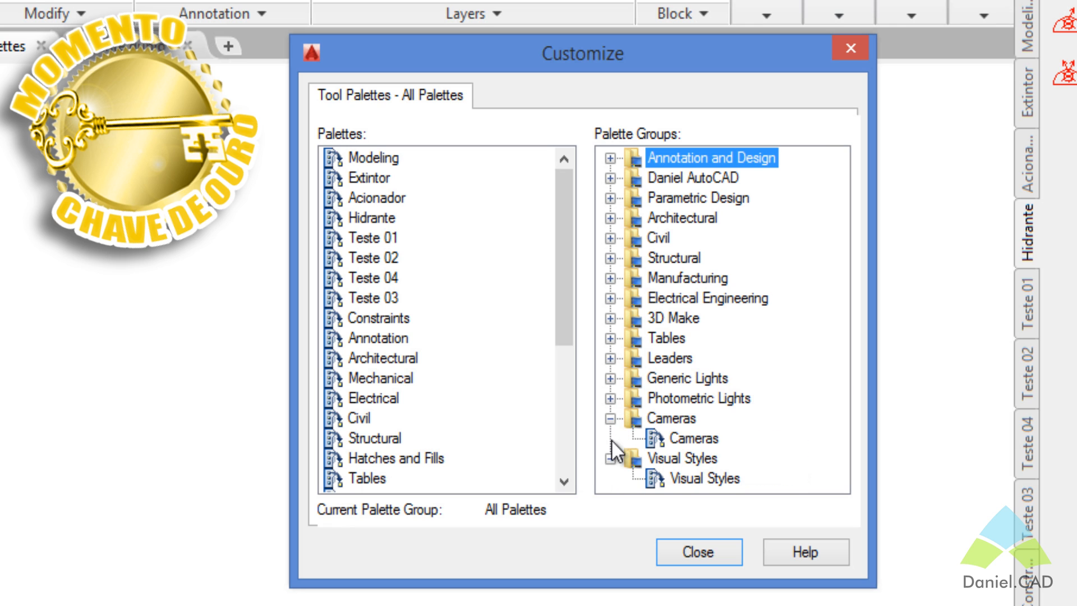
left_click(610, 419)
left_click(610, 438)
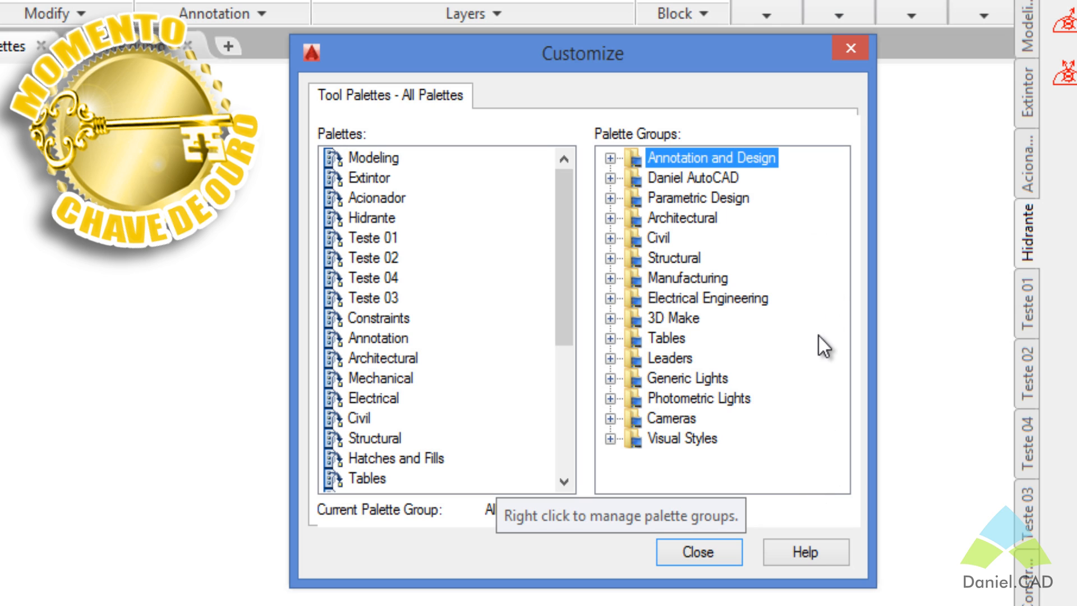
Step: Create a new palette group named CB IT 04.15 inside the Manufacturing group
right_click(813, 277)
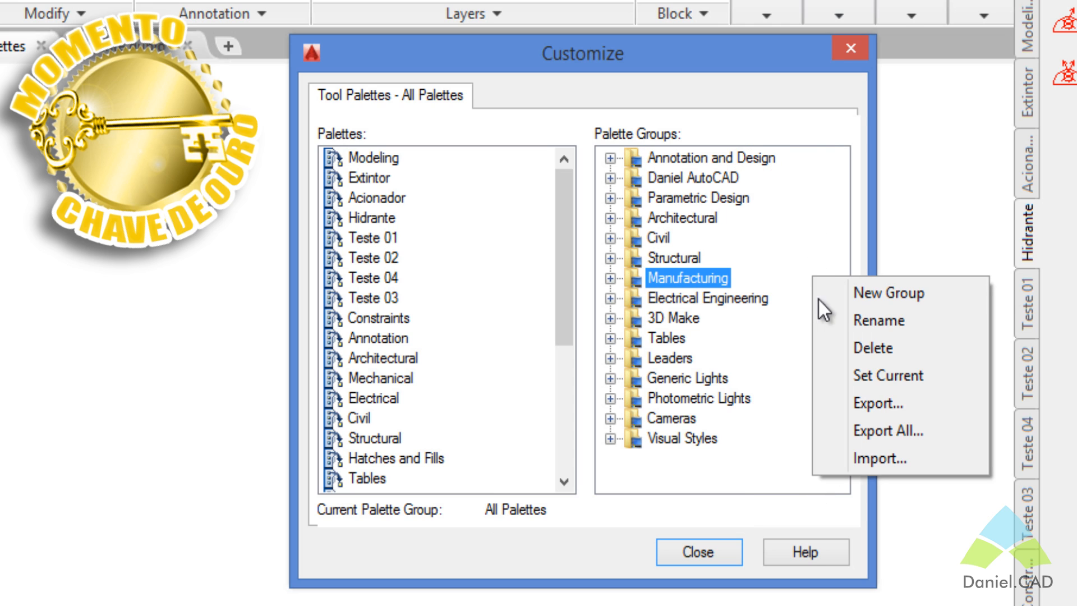
left_click(867, 292)
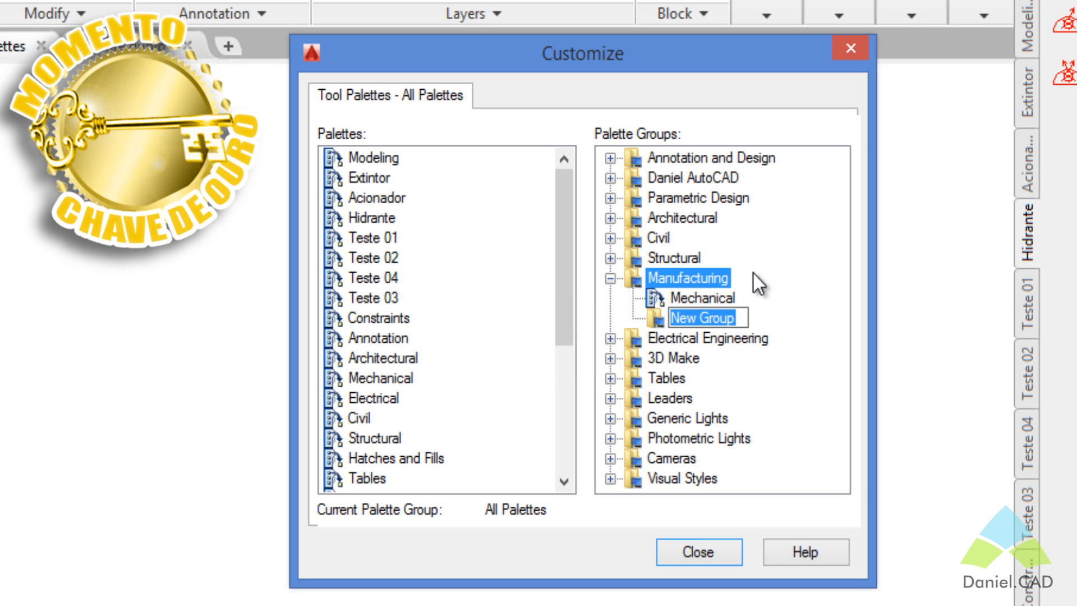
type("CB")
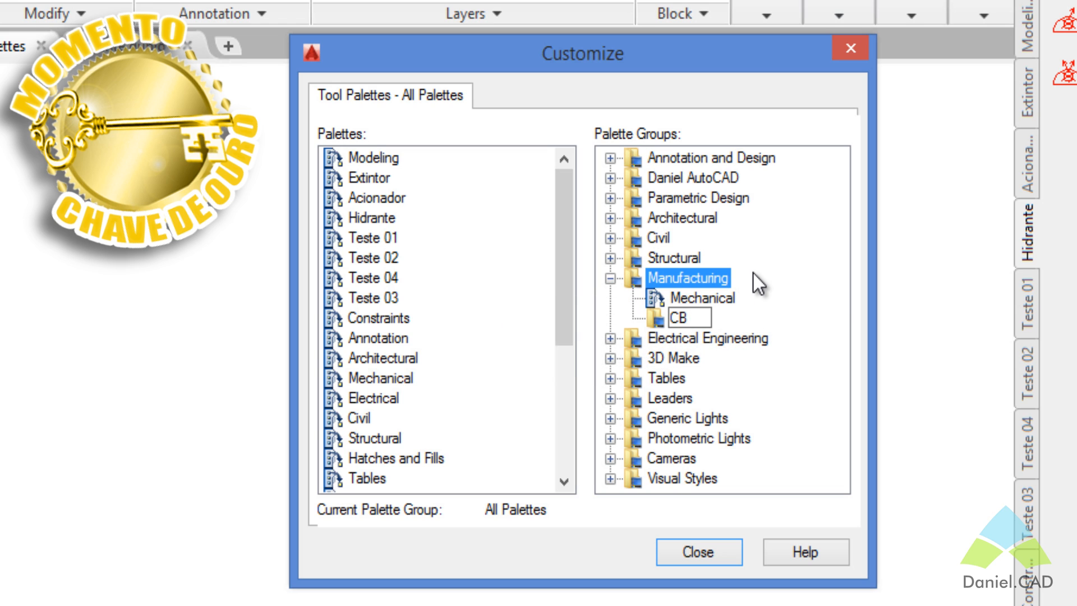
type(" IT 04.15")
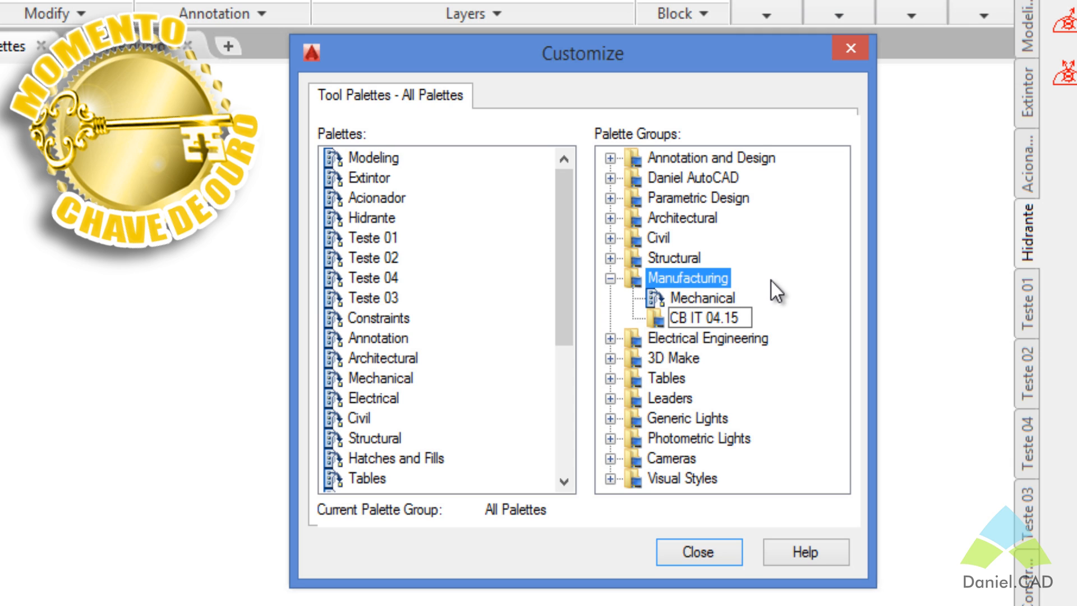
key("Return")
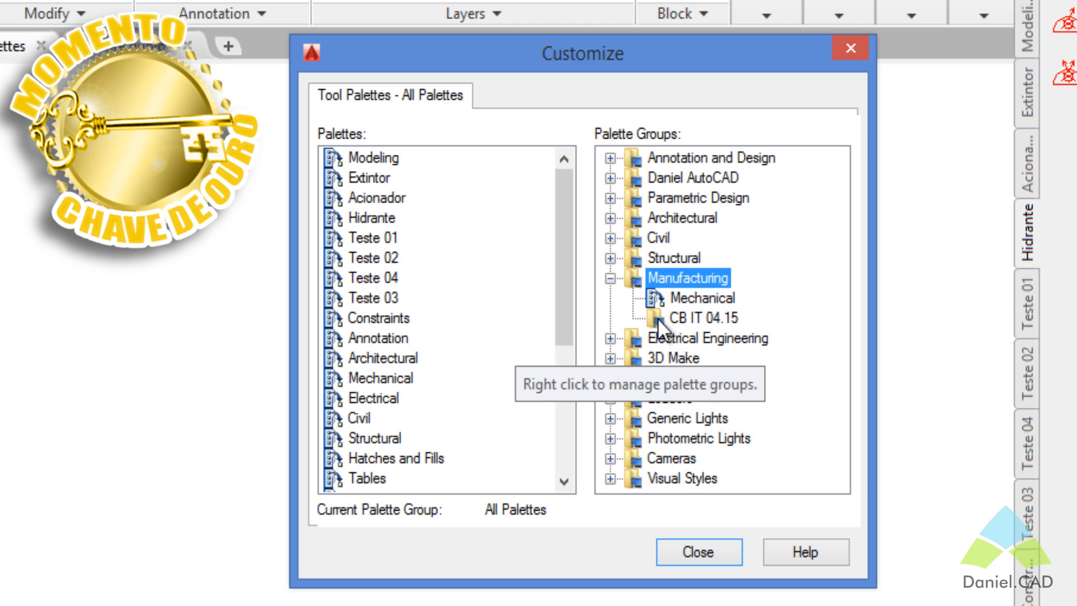
Step: Move the CB IT 04.15 group out to the top level, directly below Daniel AutoCAD, and collapse the Manufacturing group
mouse_move(657, 317)
left_mouse_down()
mouse_move(702, 266)
mouse_move(685, 323)
mouse_move(714, 423)
mouse_move(715, 290)
mouse_move(658, 176)
mouse_move(689, 172)
mouse_move(684, 186)
mouse_move(652, 187)
mouse_move(674, 187)
left_mouse_up()
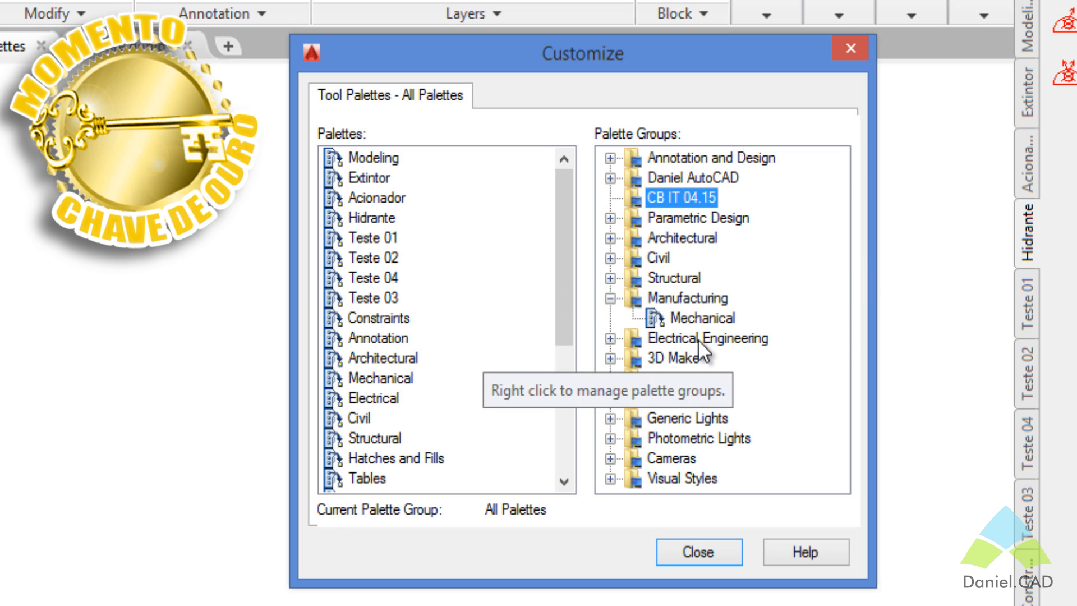
left_click(610, 298)
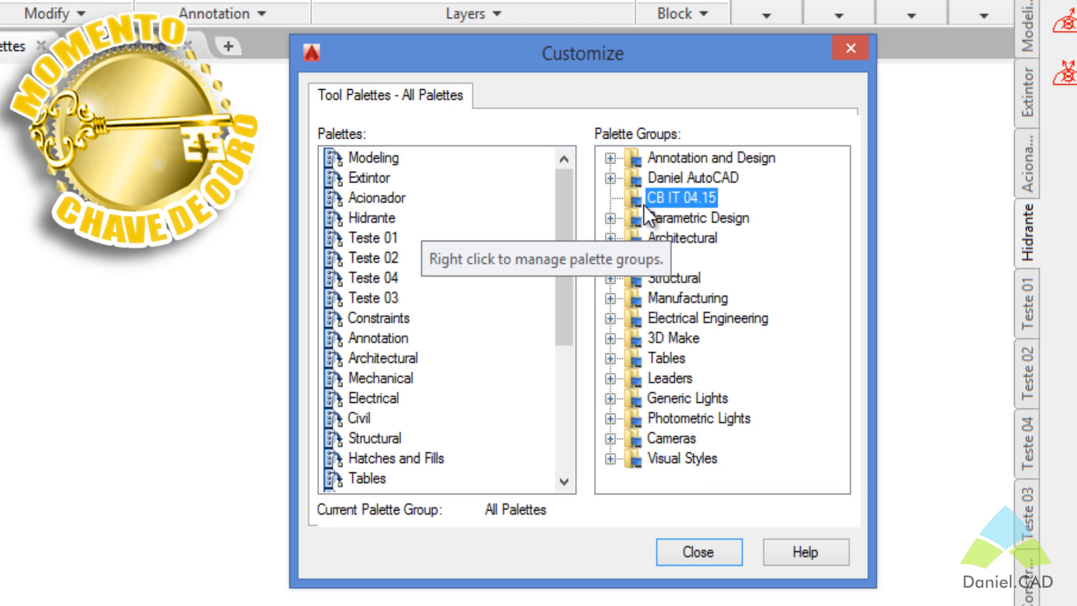
mouse_move(635, 200)
left_mouse_down()
mouse_move(644, 226)
mouse_move(645, 213)
left_mouse_up()
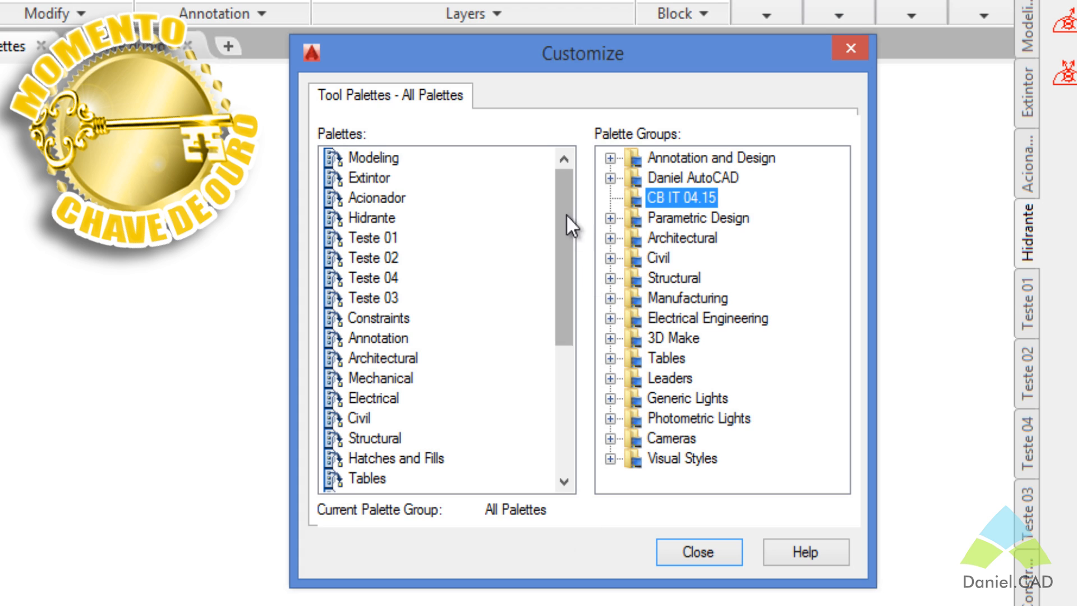
left_click(372, 178)
left_click(375, 198)
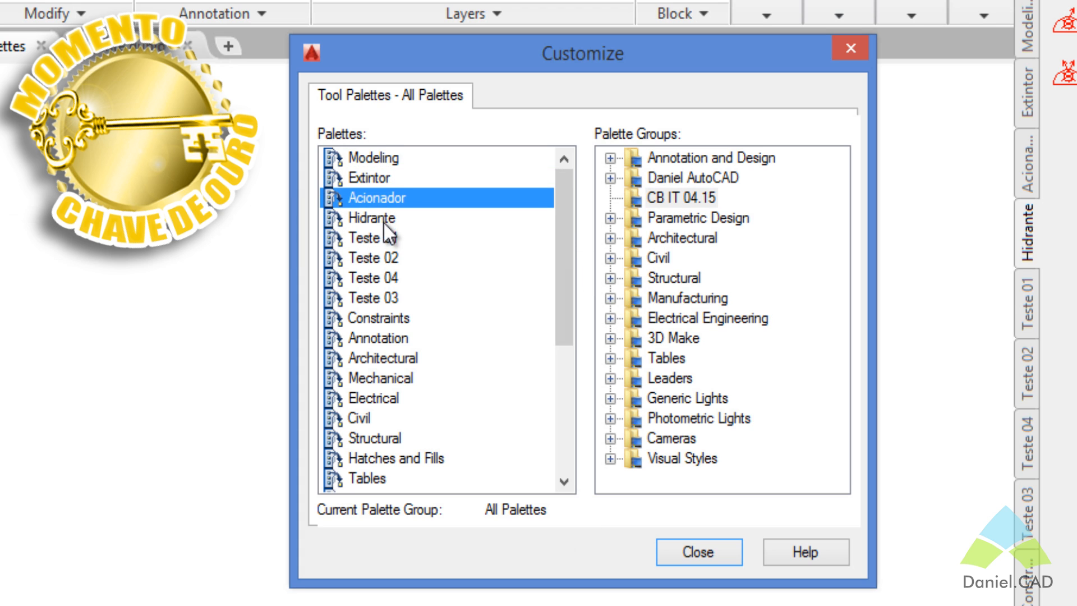
left_click(383, 220)
left_click(378, 178)
left_click(383, 197)
left_click(384, 219)
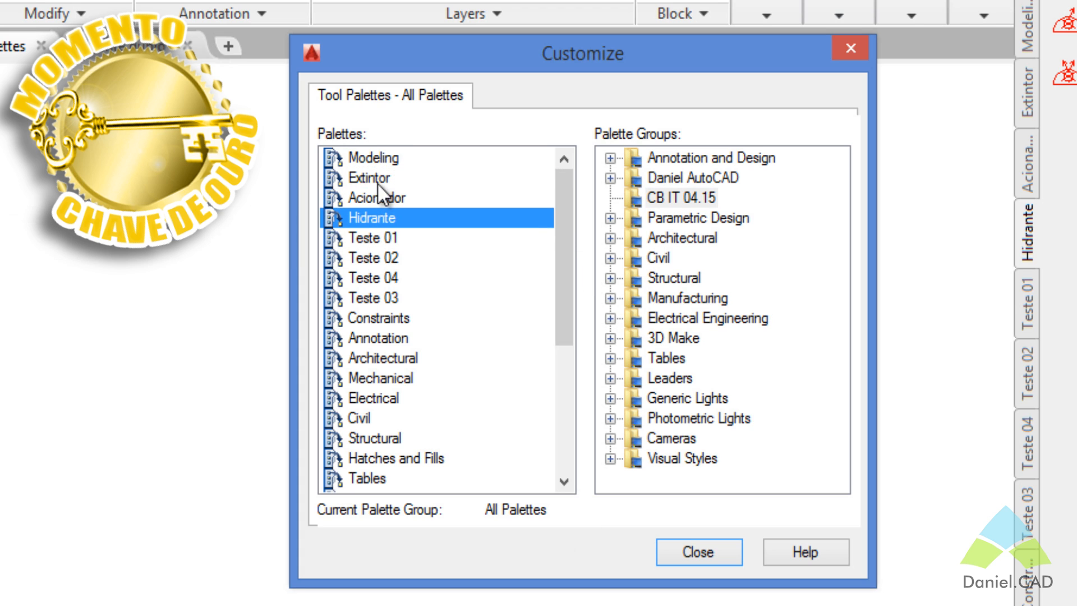
Step: Add the Extintor, Acionador and Hidrante palettes to the CB IT 04.15 group and close the Customize dialog
left_click(377, 179)
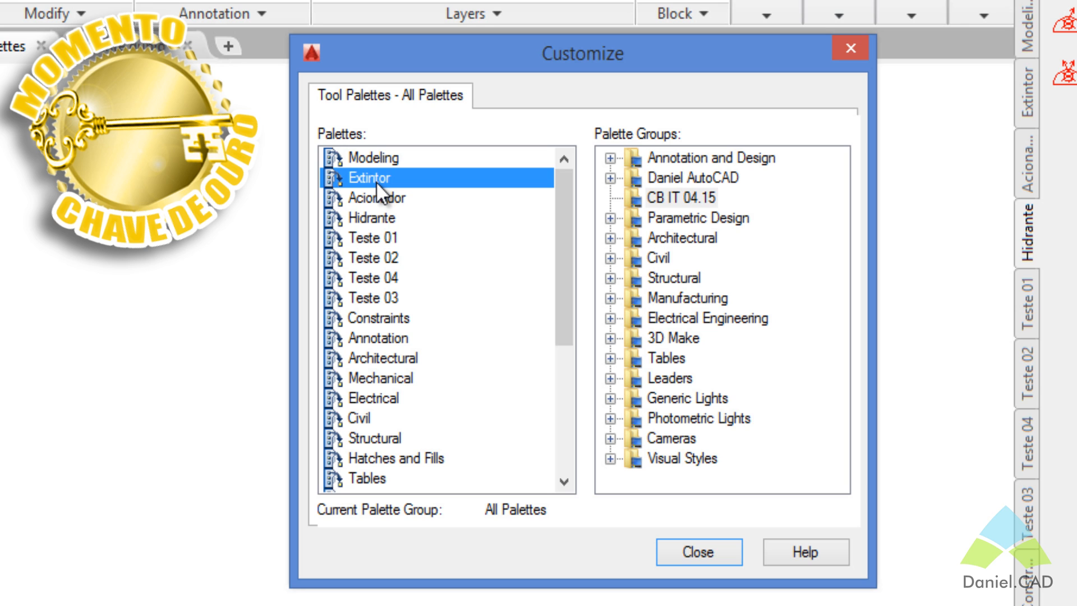
left_click_drag(375, 181, 697, 203)
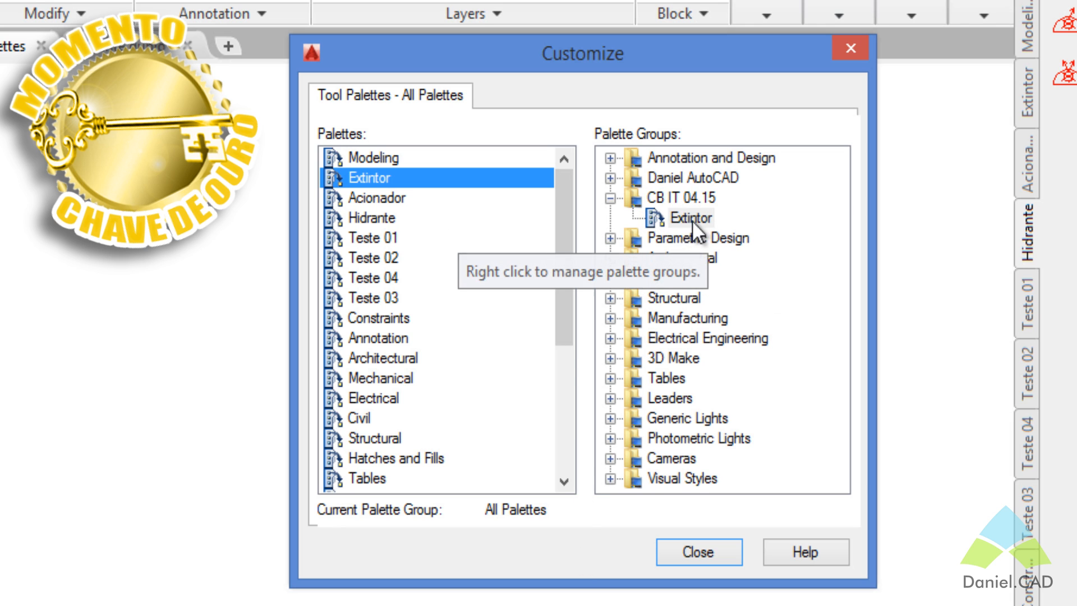
left_click_drag(366, 200, 728, 225)
left_click(373, 220)
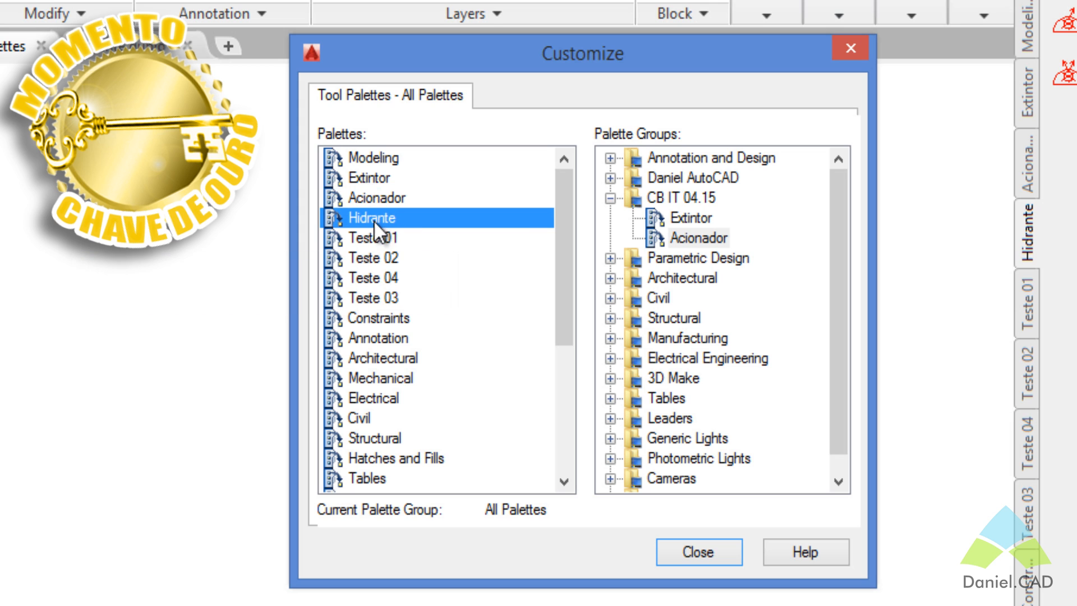
left_click_drag(375, 225, 716, 272)
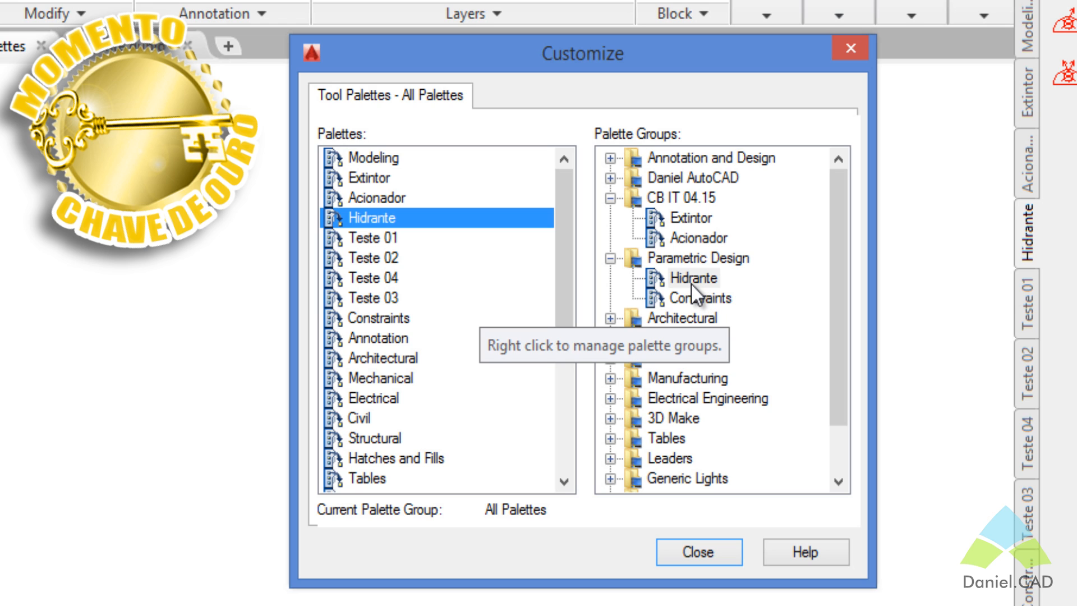
left_click_drag(689, 280, 732, 241)
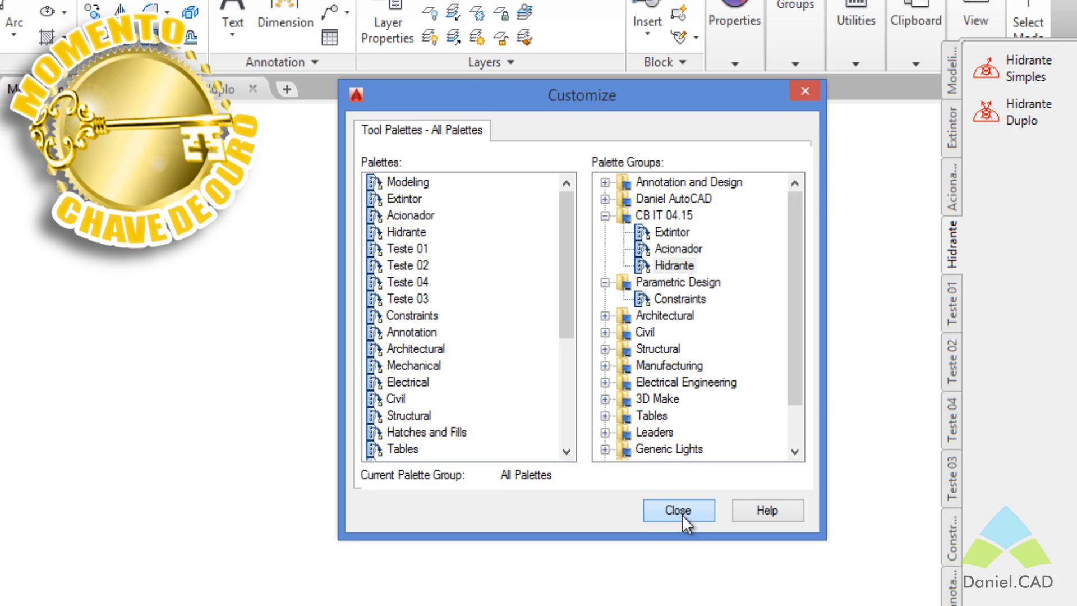
left_click(680, 511)
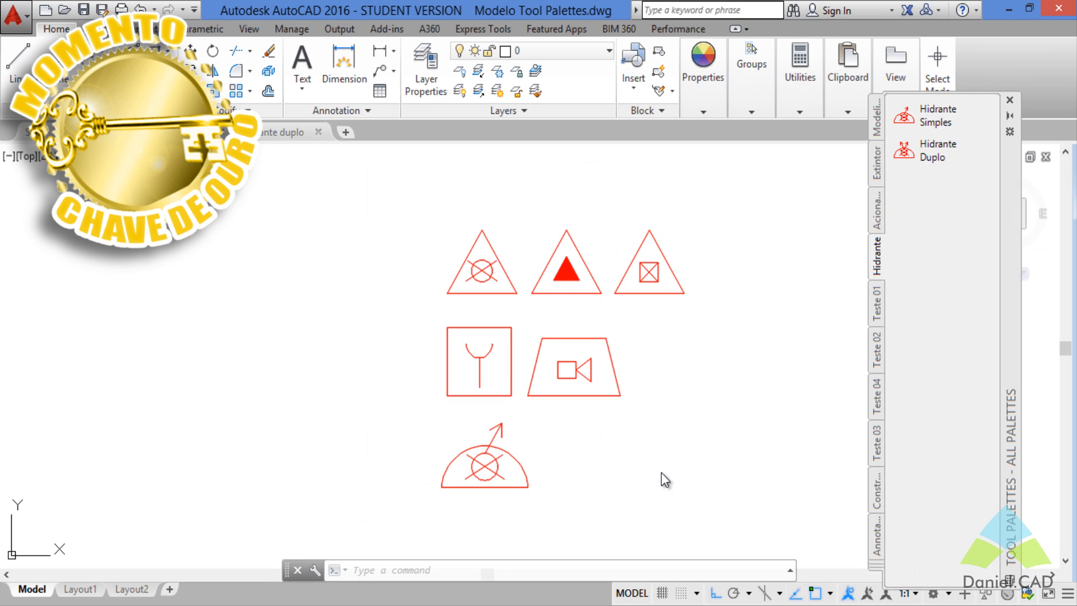
Step: Save the drawing and show only the CB IT 04.15 group in the Tool Palettes
left_click(83, 9)
right_click(1010, 315)
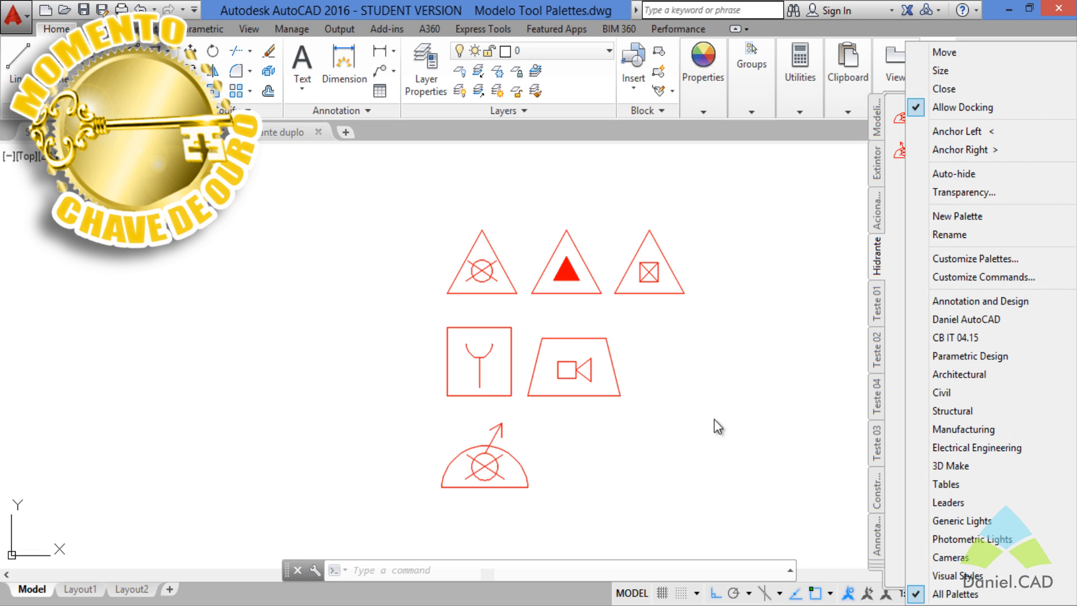
left_click(970, 342)
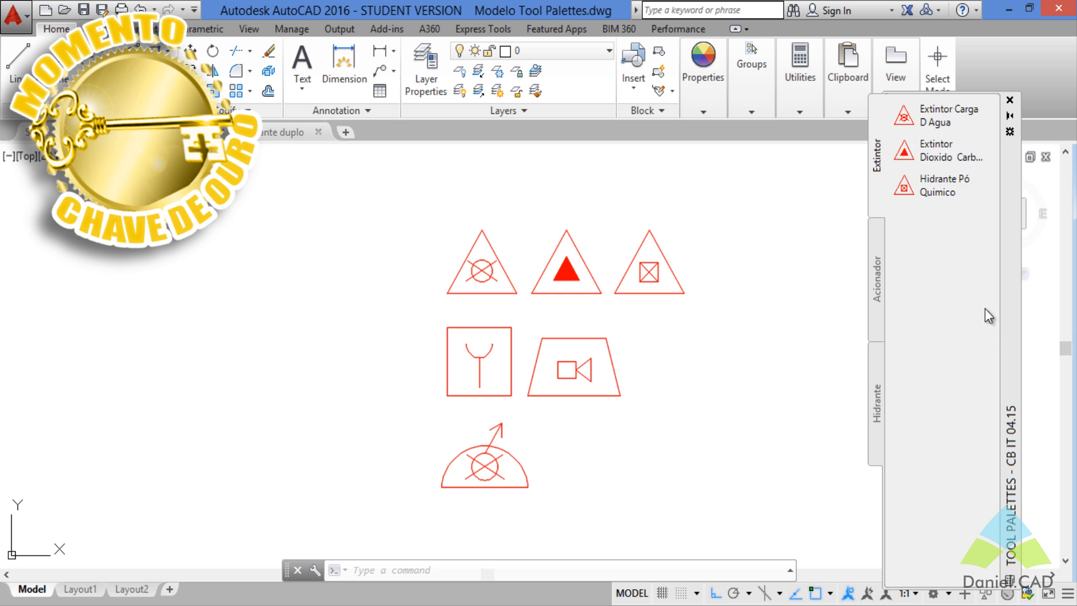
Step: Review the symbol blocks in the Extintor, Acionador and Hidrante palettes of the group
left_click(877, 275)
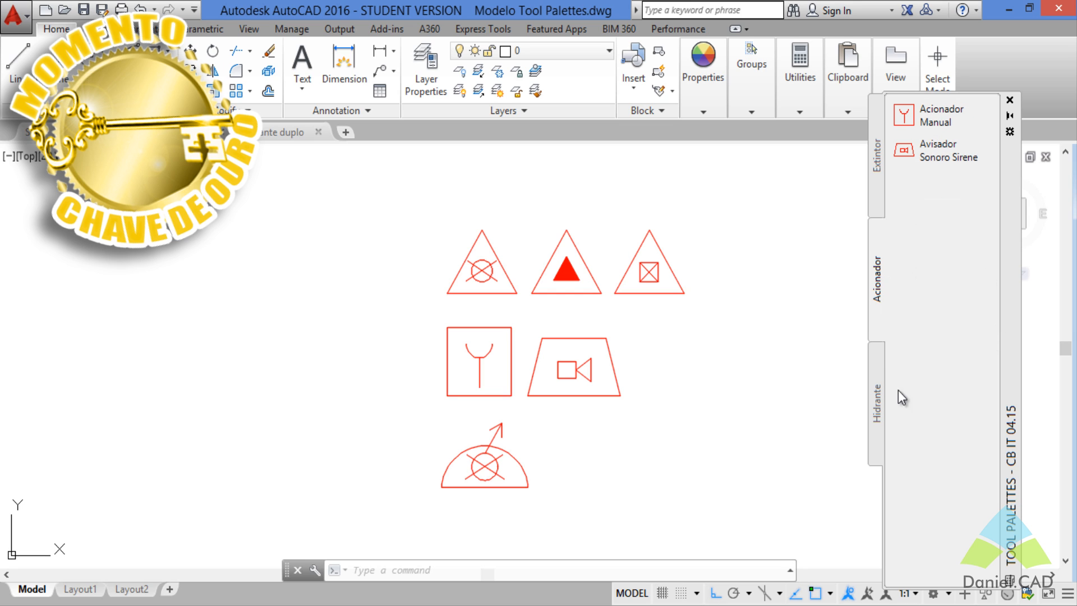
left_click(878, 403)
left_click(881, 203)
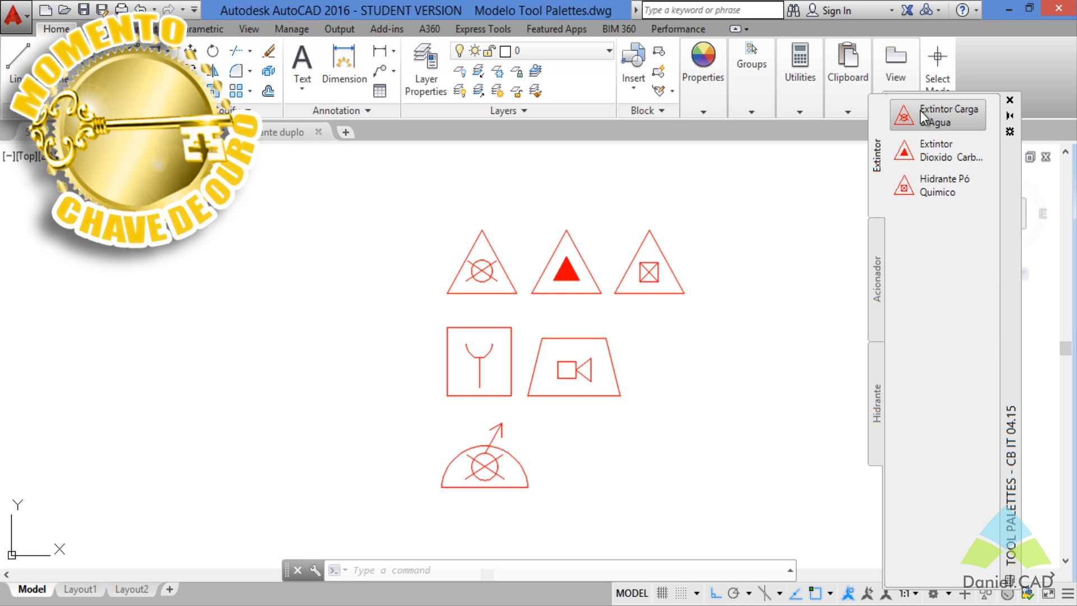
left_click(881, 291)
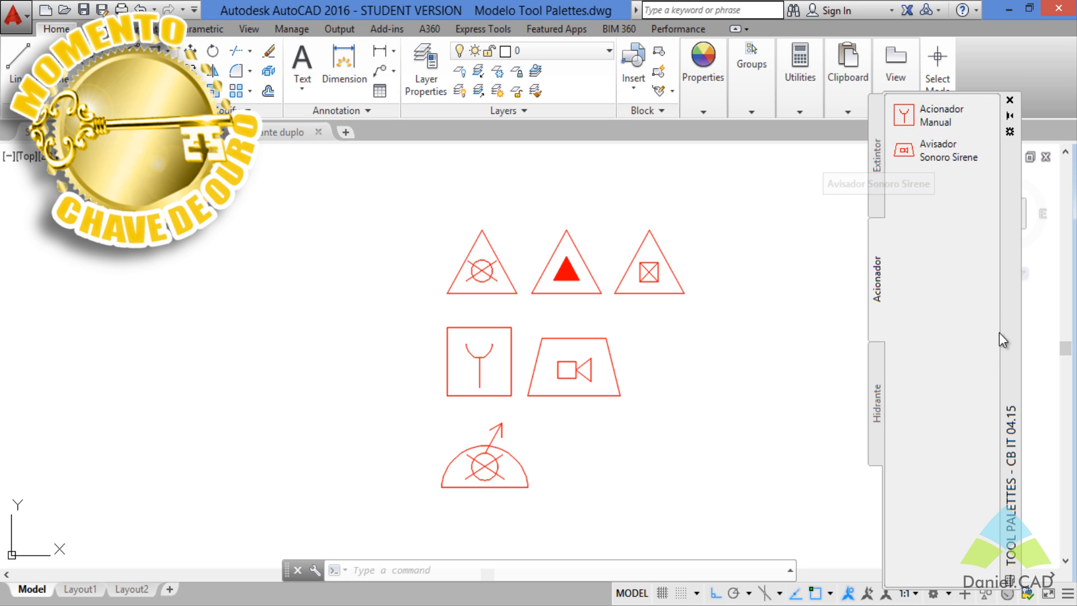
left_click(875, 412)
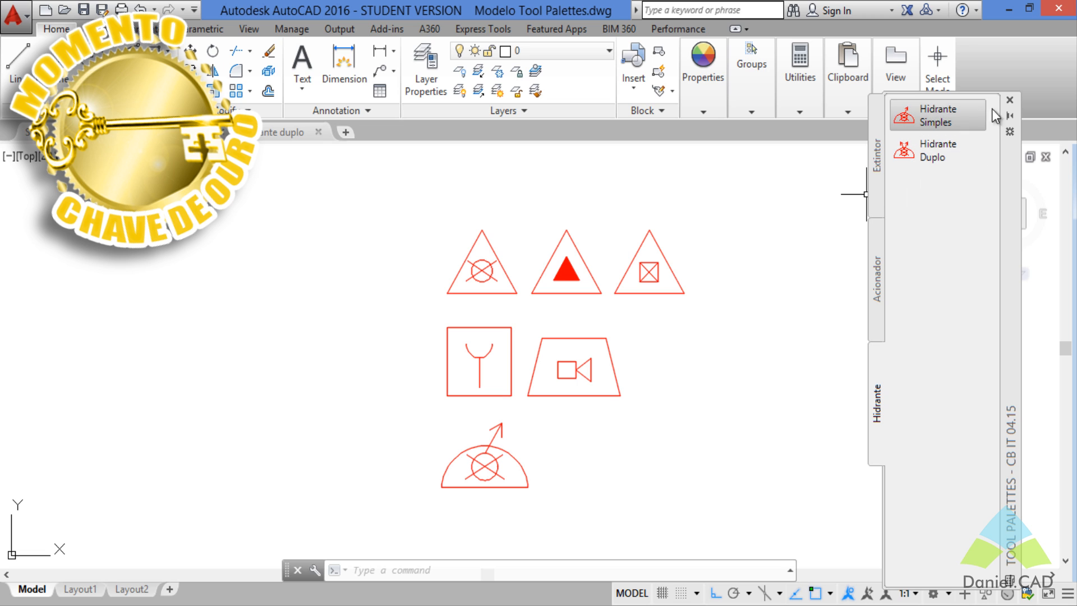
Step: Close the Tool Palettes and the Modelo Tool Palettes drawing
left_click(1010, 100)
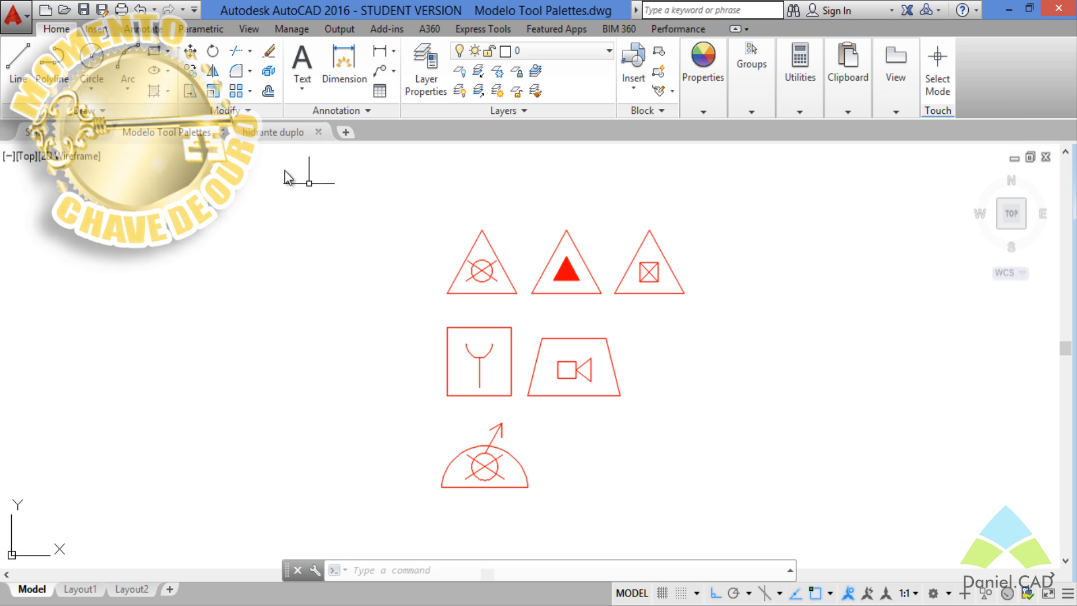
left_click(223, 132)
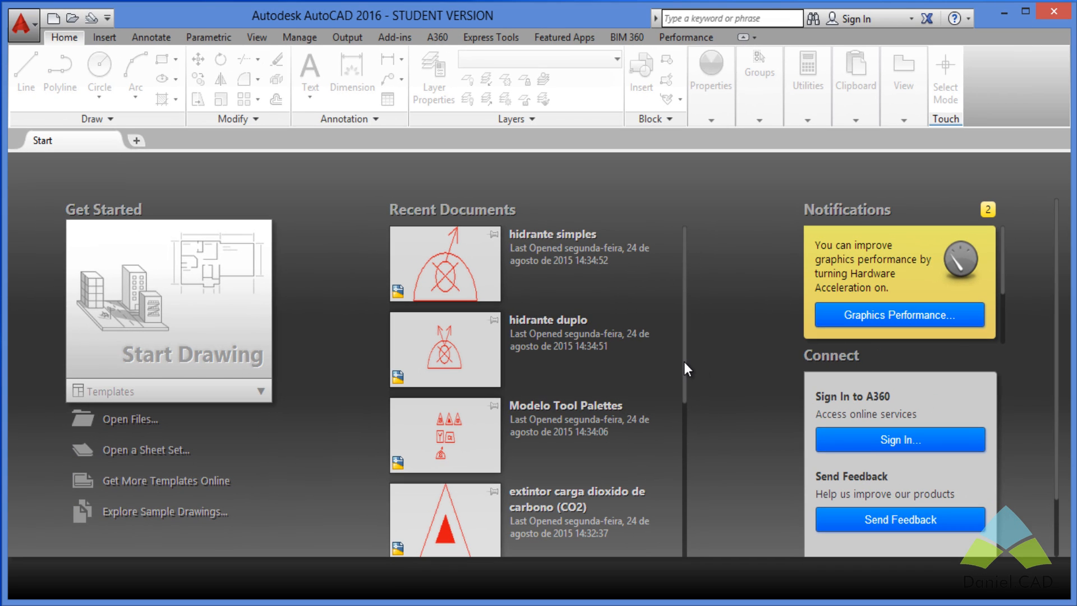
Step: Start a new blank drawing and turn off its grid display
left_click(240, 346)
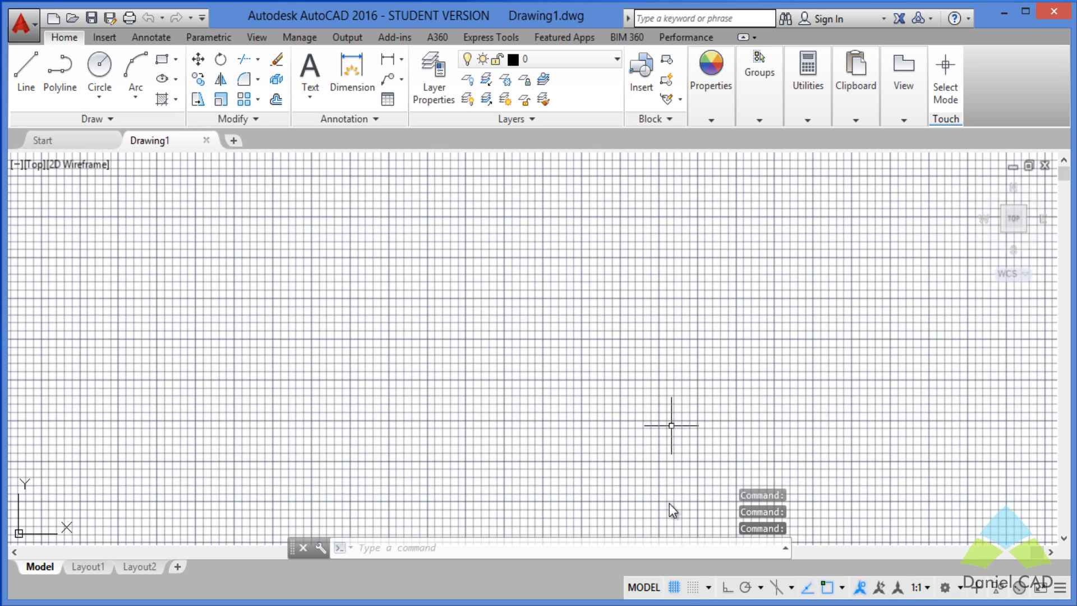
left_click(674, 587)
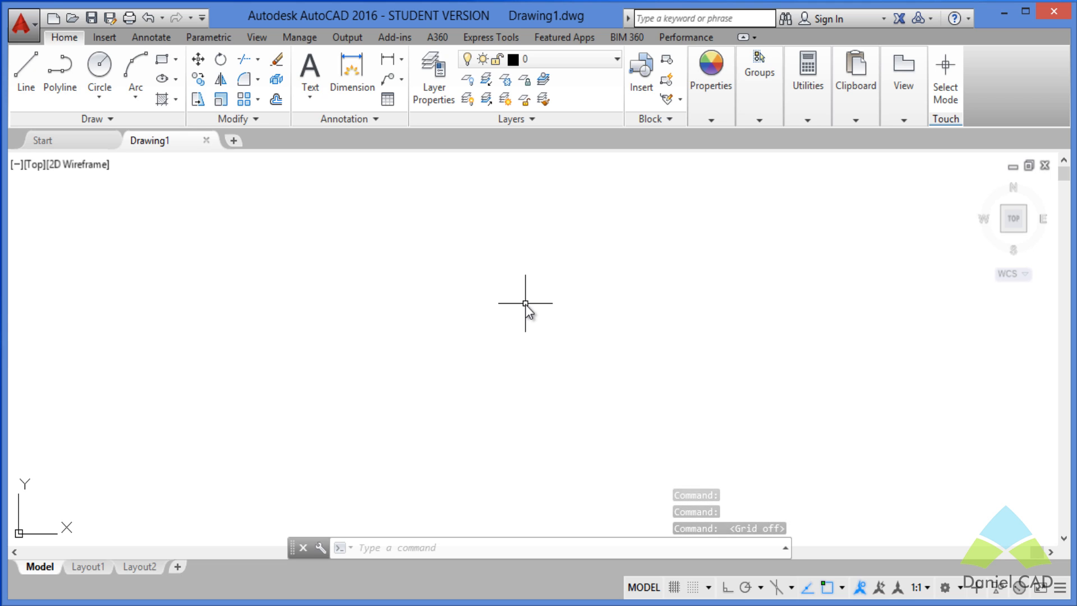
Step: Set the drawing's insertion scale units to Meters
type("un")
key("Return")
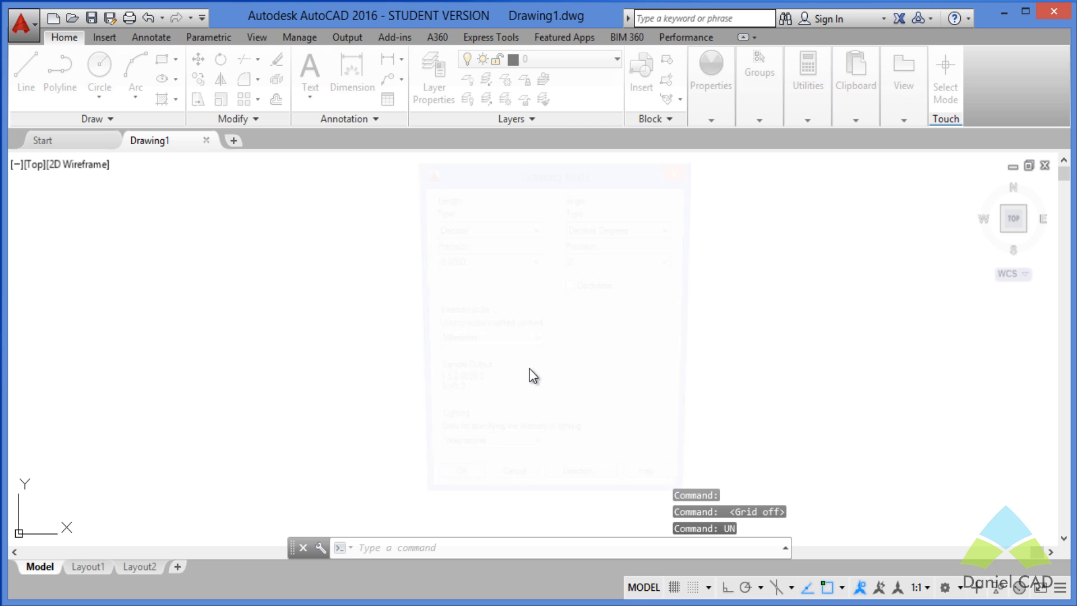
left_click(514, 349)
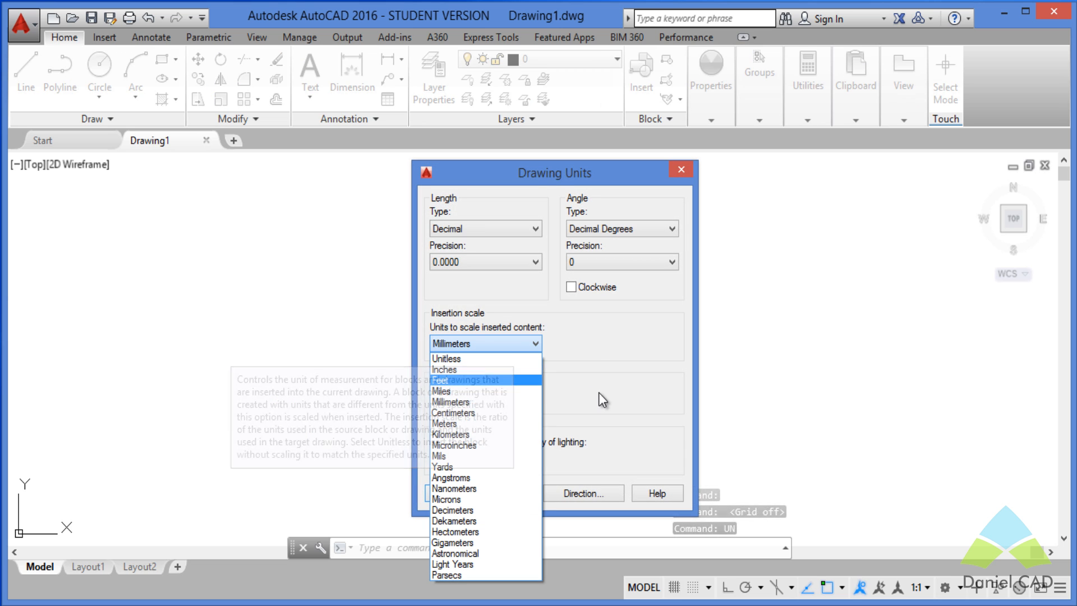
left_click(443, 424)
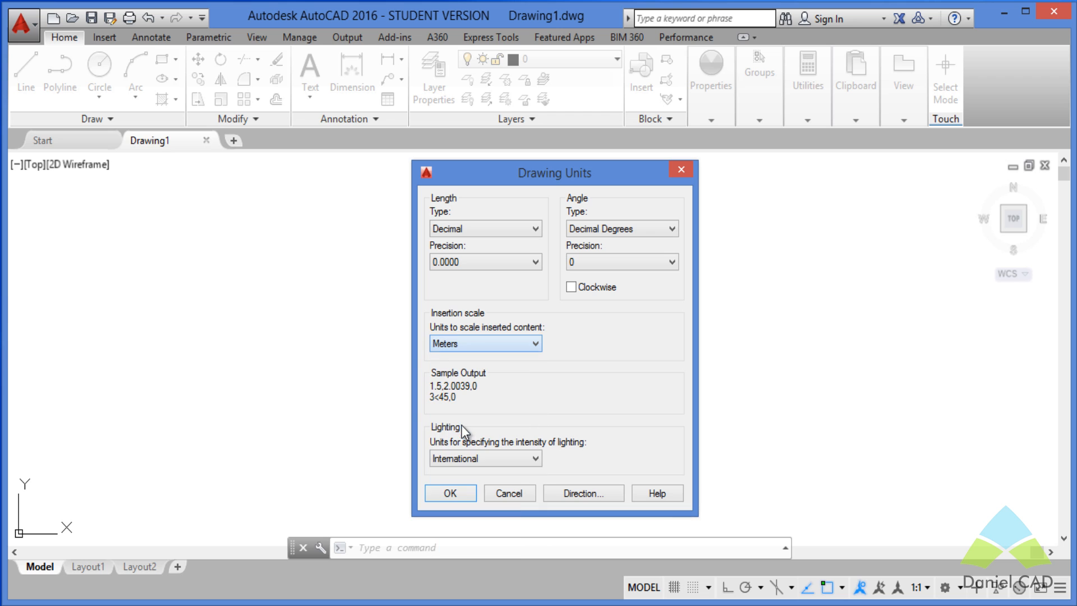
left_click(453, 492)
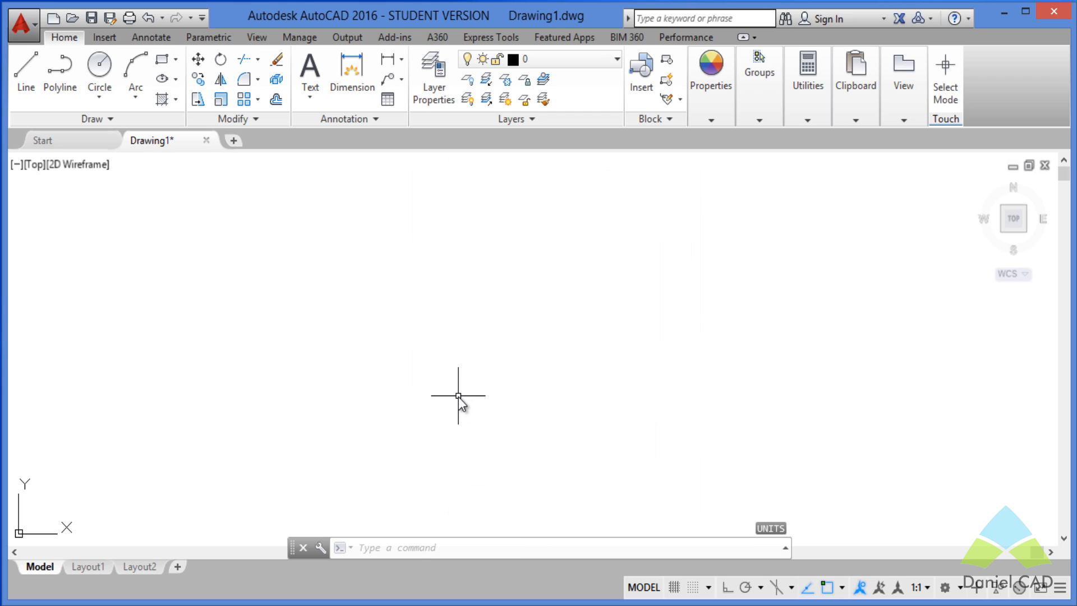
Step: Draw a vertical line 5 units long downward with Ortho mode on
type("l")
key("Return")
left_click(462, 264)
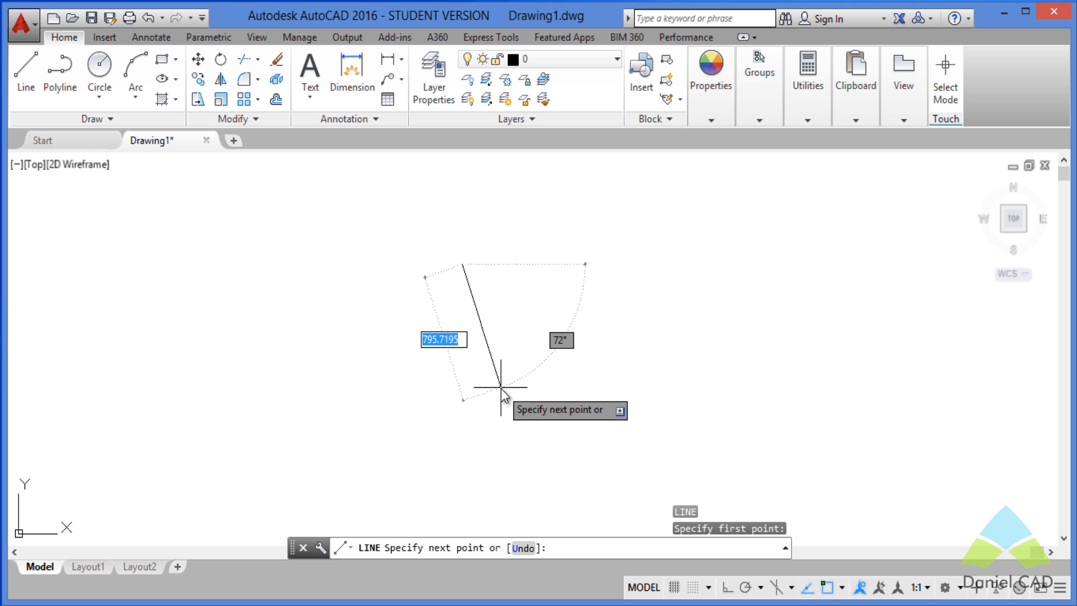
key("F8")
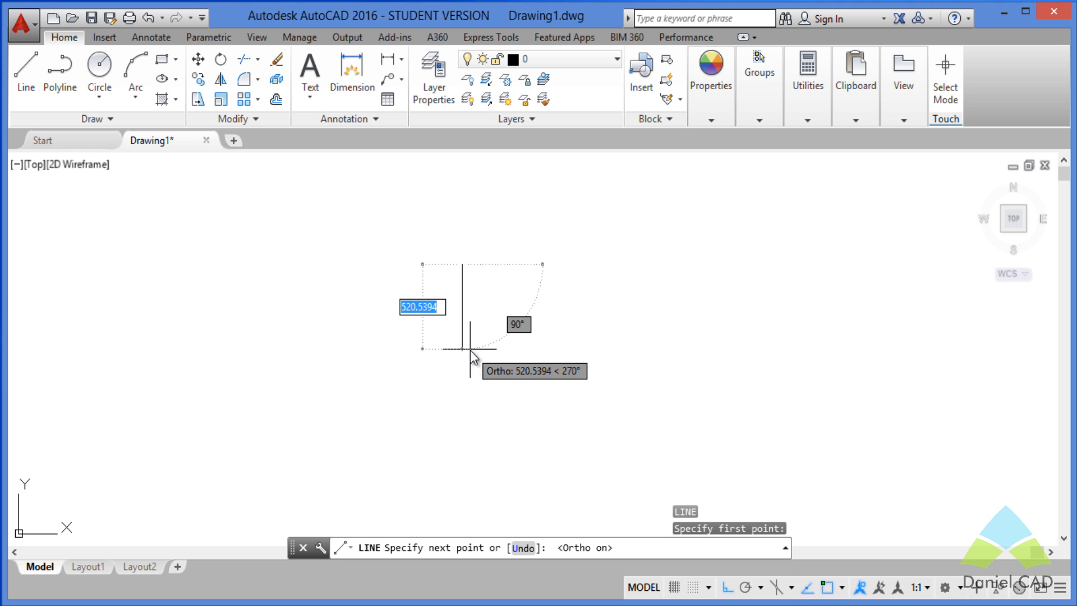
type("5")
key("Return")
key("Escape")
Step: Draw a horizontal line 6 units long to the right from the lower end of the vertical line
middle_click(472, 309)
middle_click(473, 308)
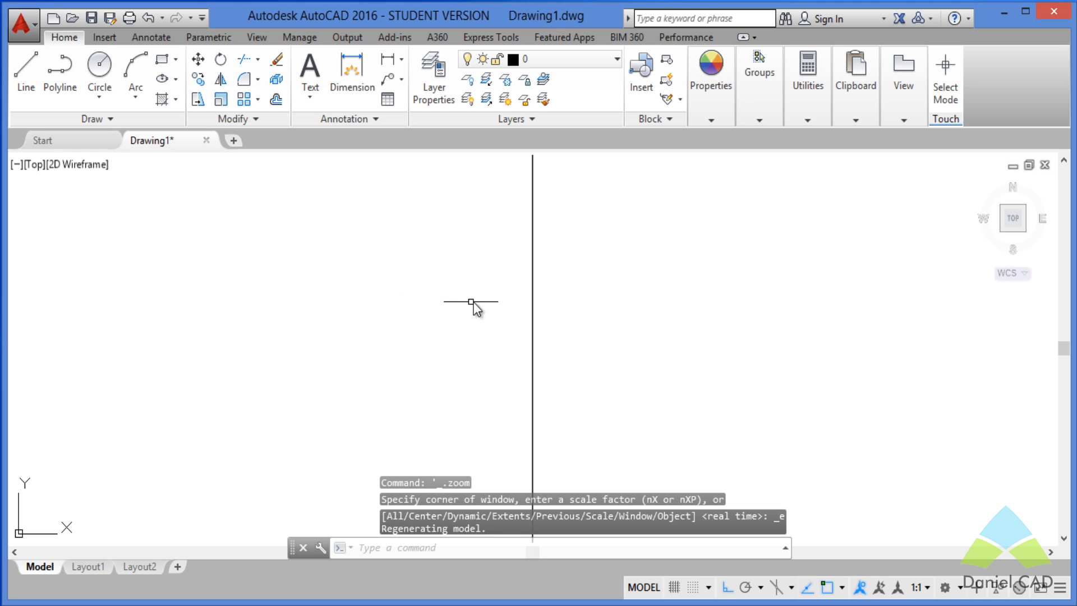
scroll(476, 306, "down", 3)
middle_click_drag(558, 320, 508, 298)
scroll(475, 319, "up", 2)
type("l")
key("Return")
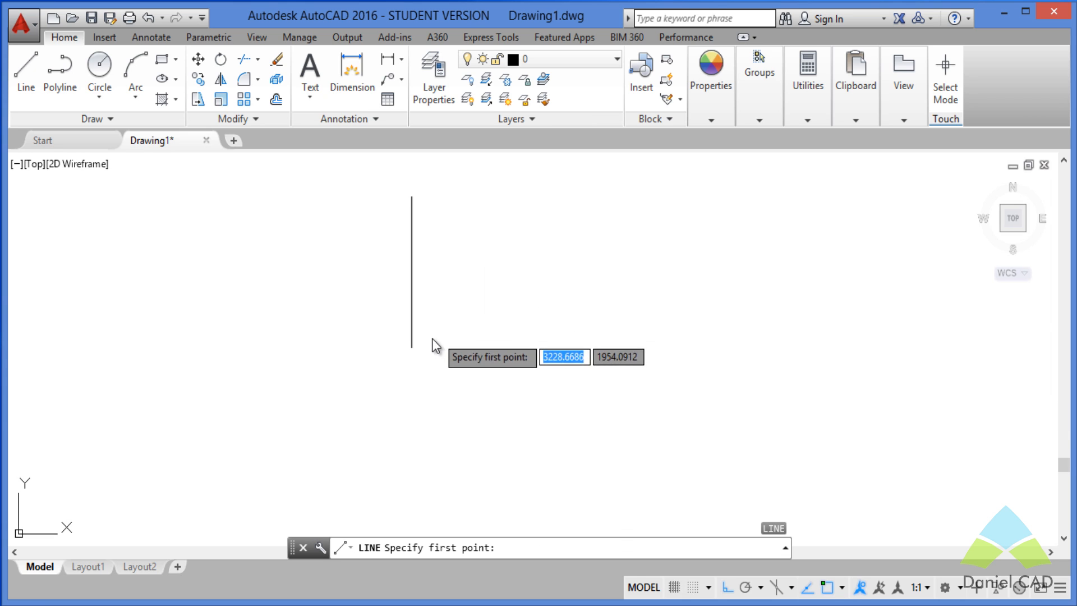
left_click(411, 347)
type("6")
key("Return")
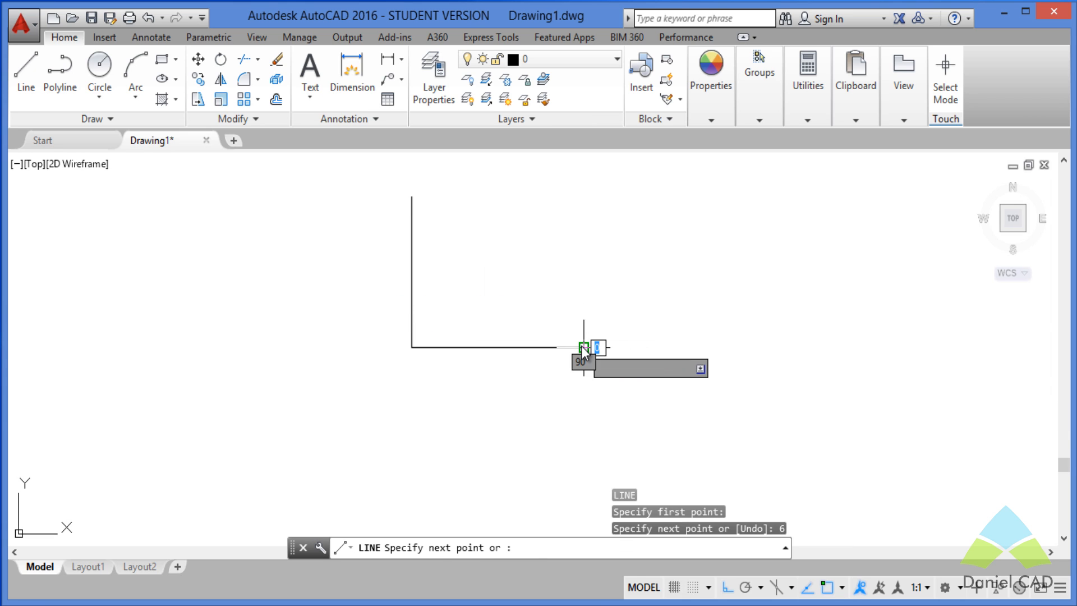
key("Escape")
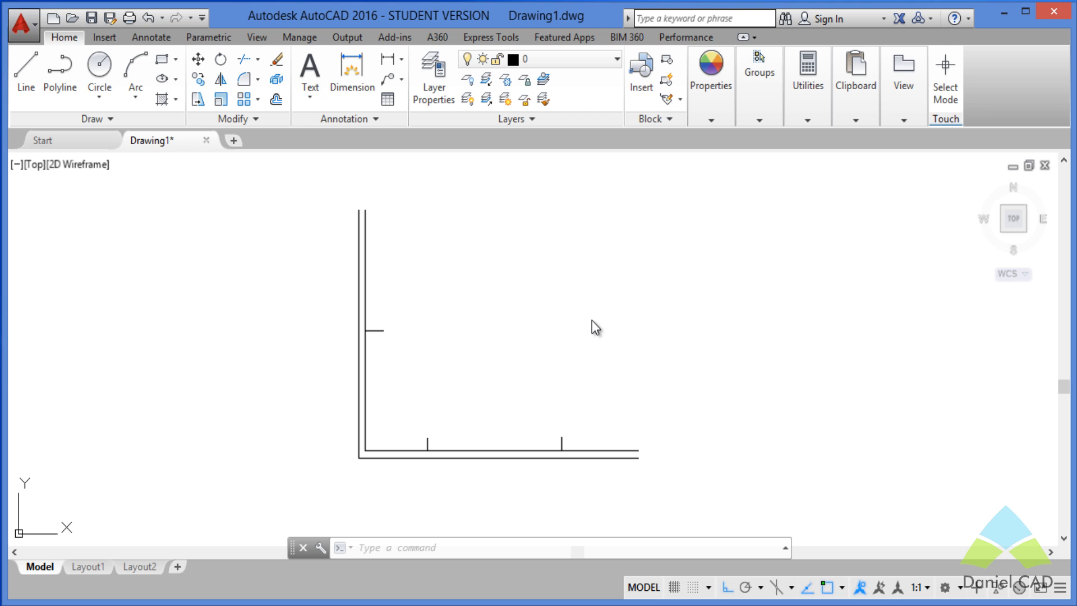
Step: Open the Tool Palettes and look through the Extintor, Acionador and Hidrante palettes of the CB IT 04.15 group
key("ctrl+3")
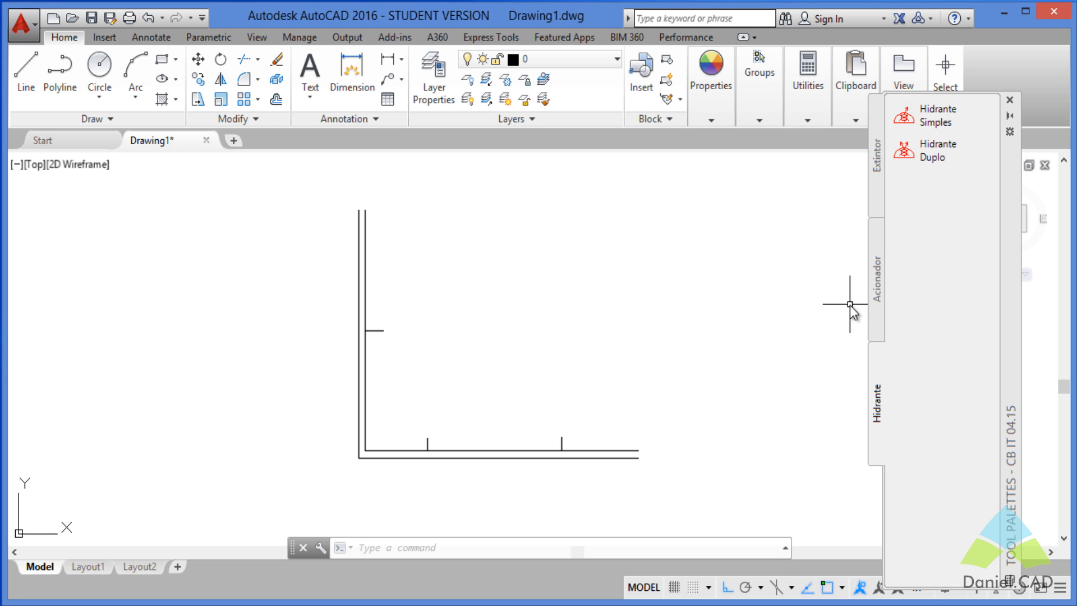
left_click(878, 168)
left_click(877, 250)
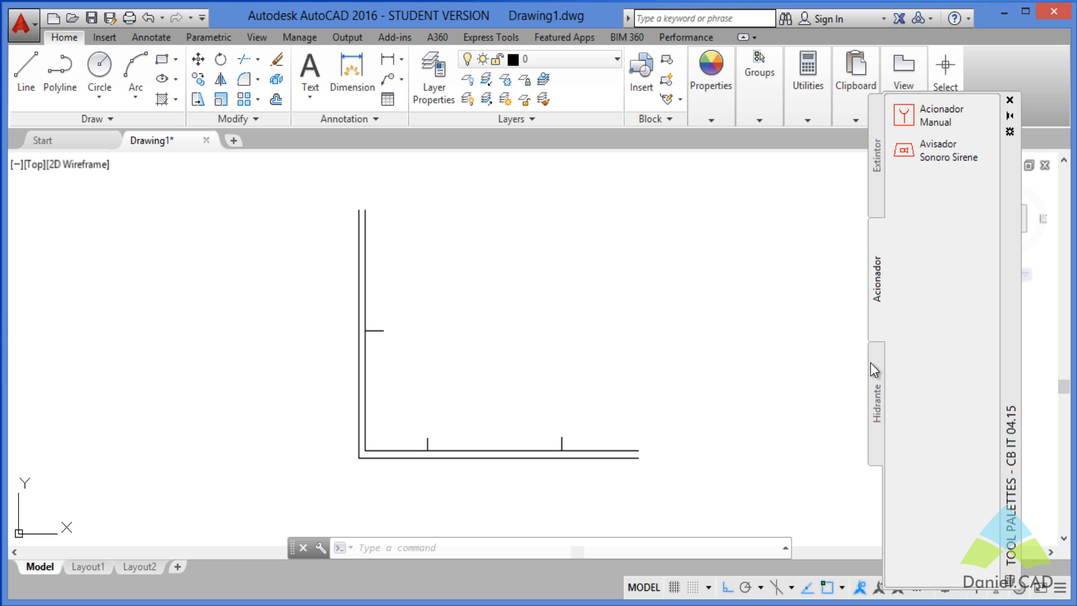
left_click(874, 378)
left_click(879, 197)
left_click(876, 271)
left_click(877, 376)
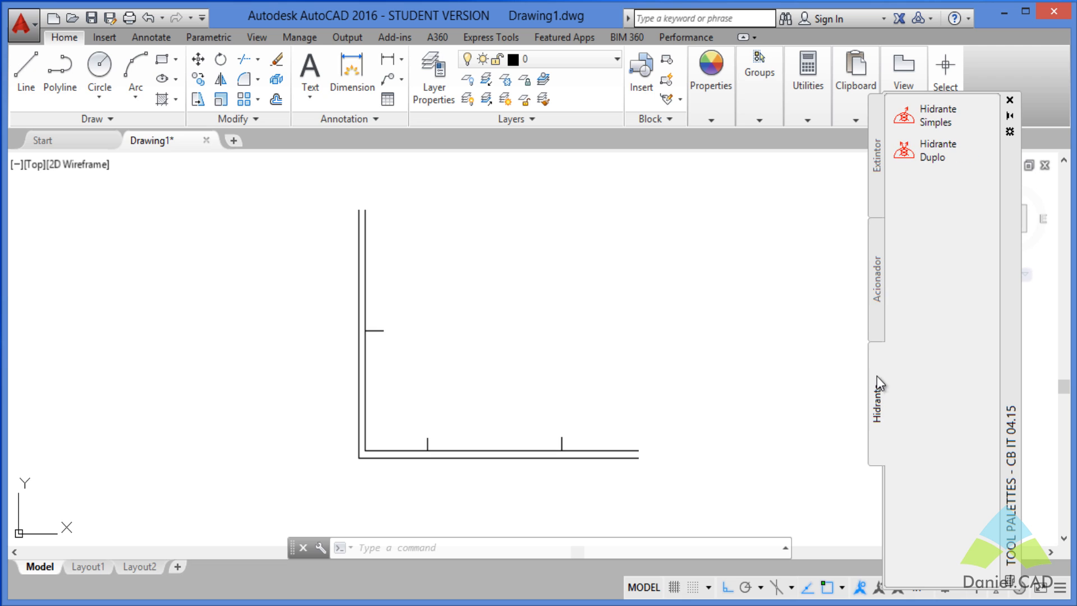
left_click(876, 181)
left_click(878, 261)
left_click(871, 380)
left_click(883, 182)
Step: Display All Palettes, view the Extintor, Acionador and Hidrante palettes there, and return to the CB IT 04.15 group
right_click(1014, 482)
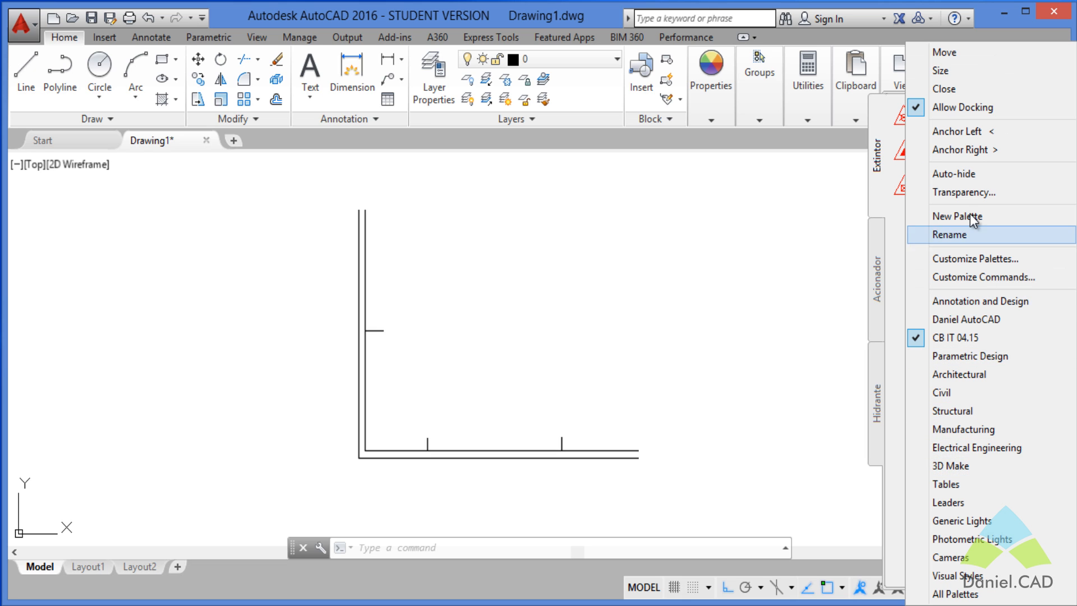
left_click(954, 593)
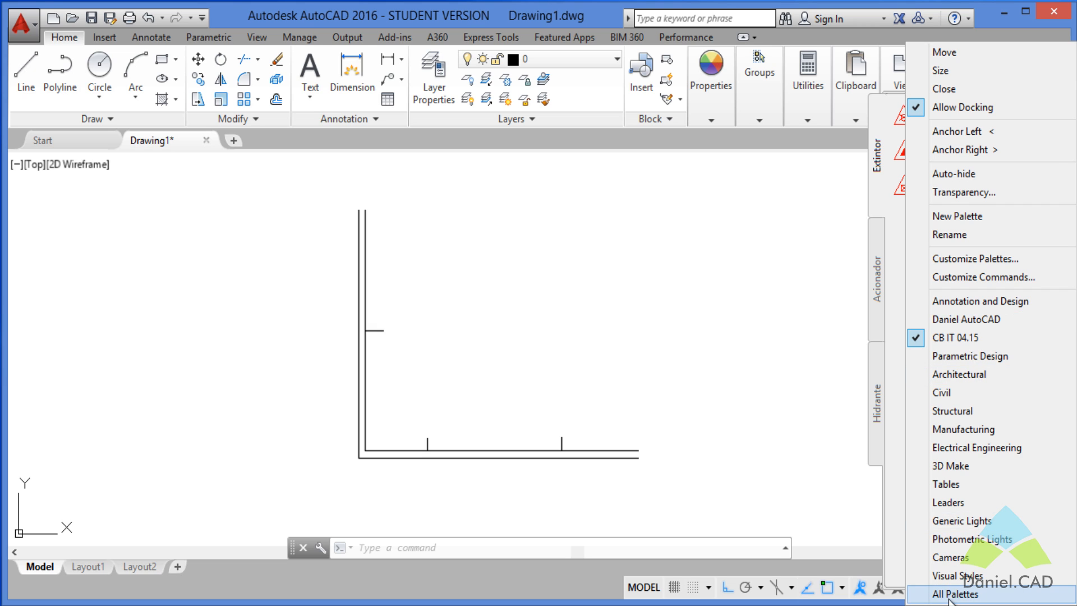
left_click(880, 255)
left_click(878, 170)
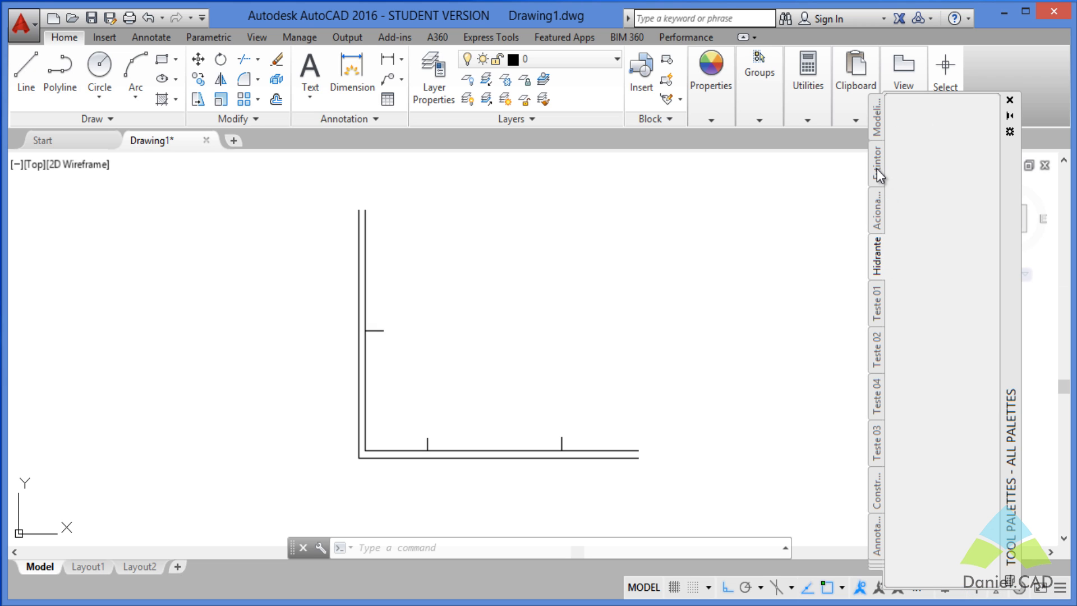
left_click(878, 219)
left_click(879, 269)
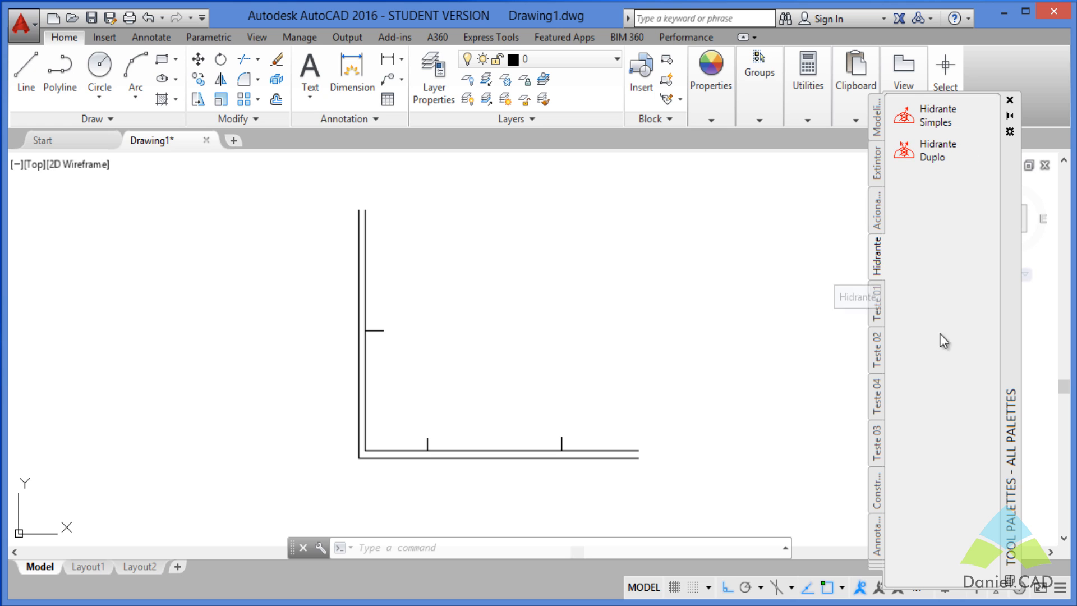
right_click(1010, 508)
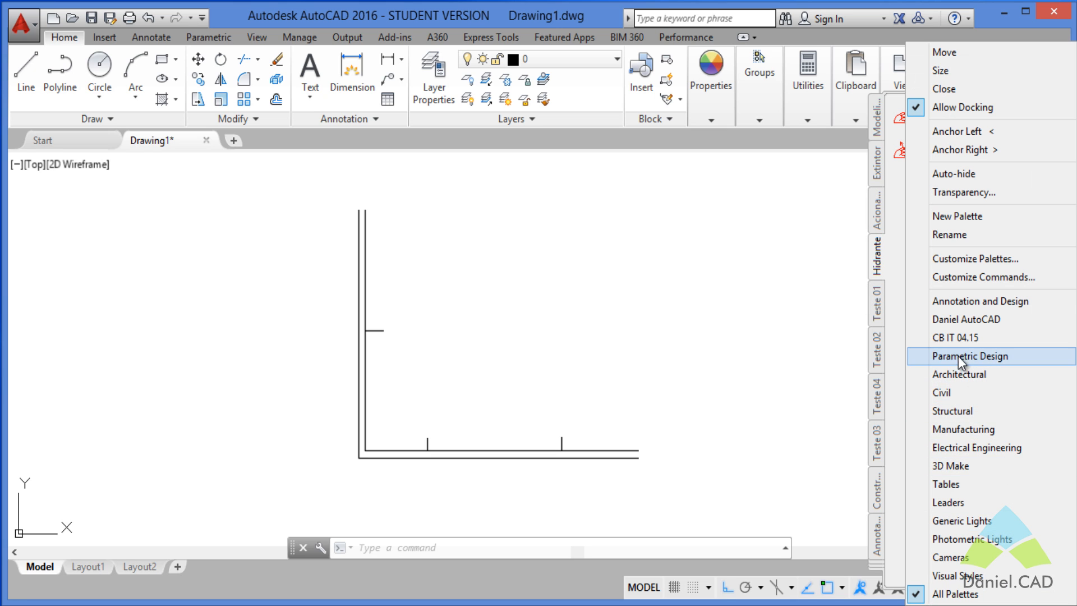
left_click(951, 337)
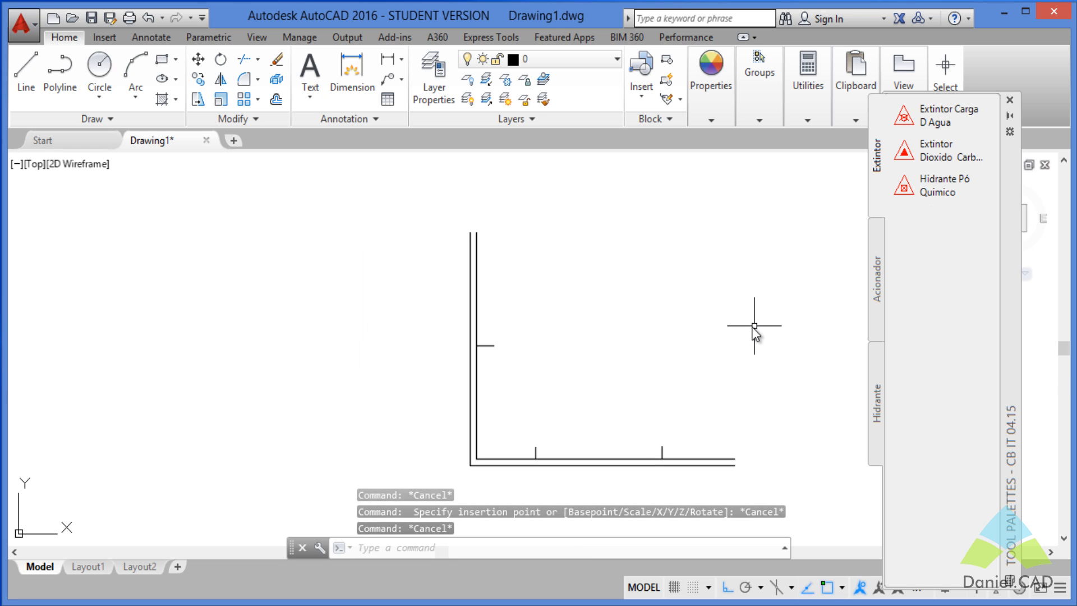
Step: Insert the Acionador Manual symbol at the left guide mark on the horizontal wall and erase that guide line
left_click(875, 275)
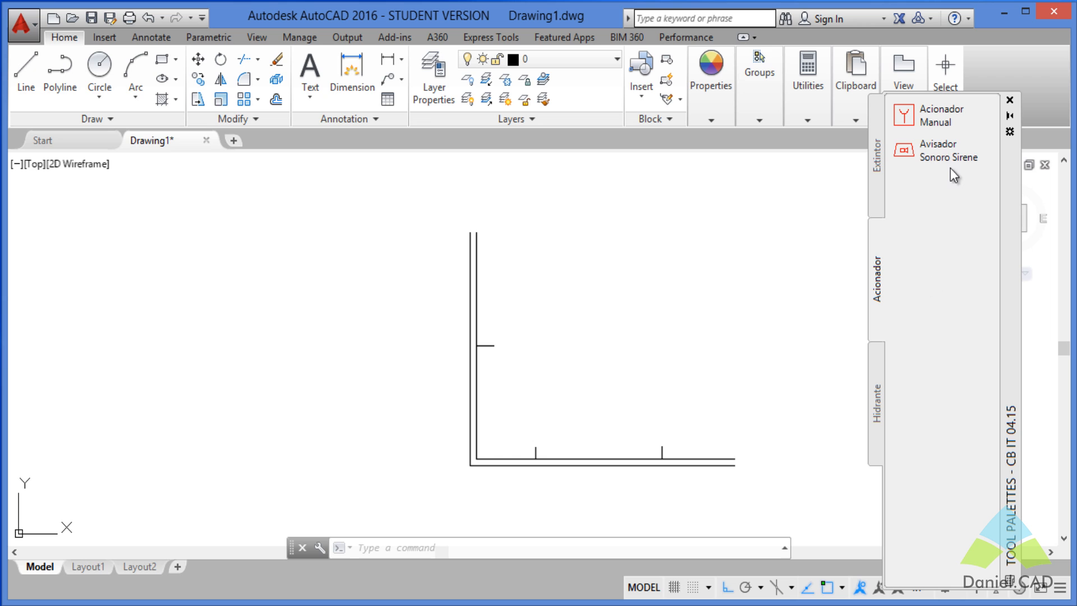
left_click(935, 121)
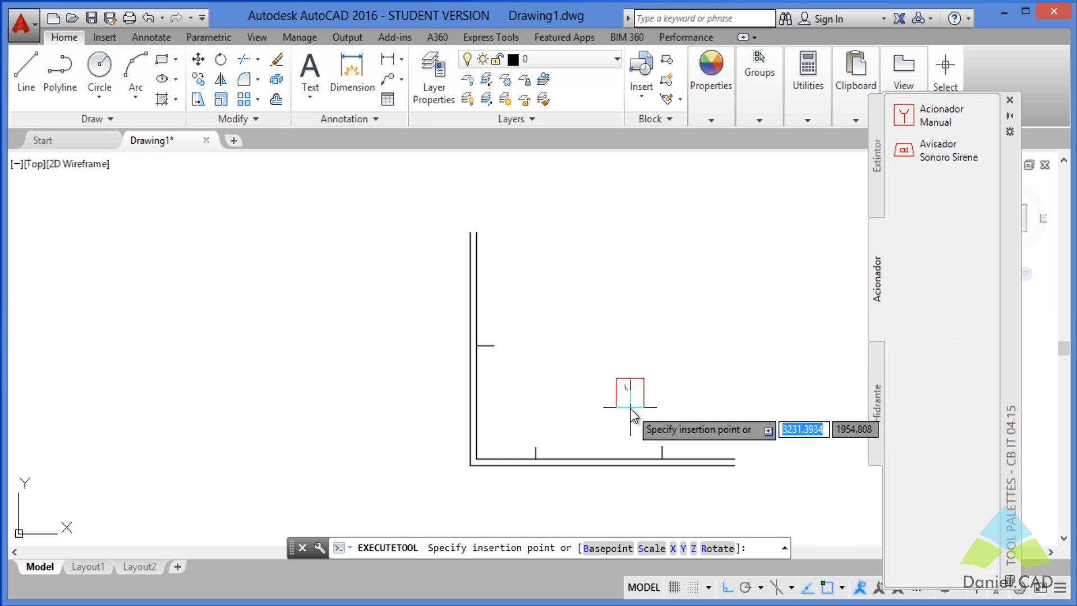
left_click(539, 461)
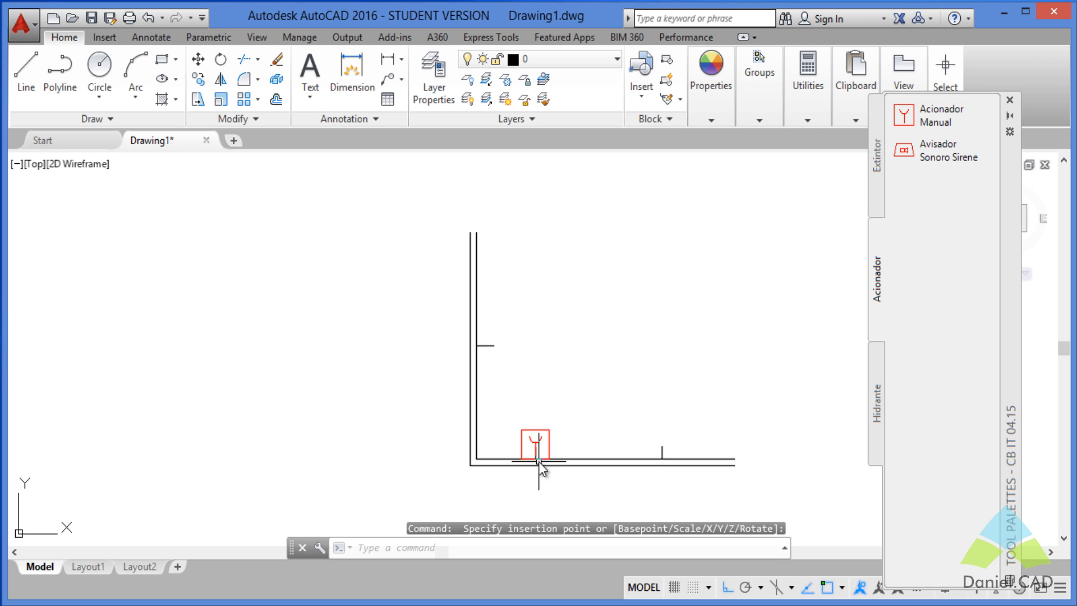
scroll(538, 456, "up", 4)
left_click(508, 396)
left_click(549, 476)
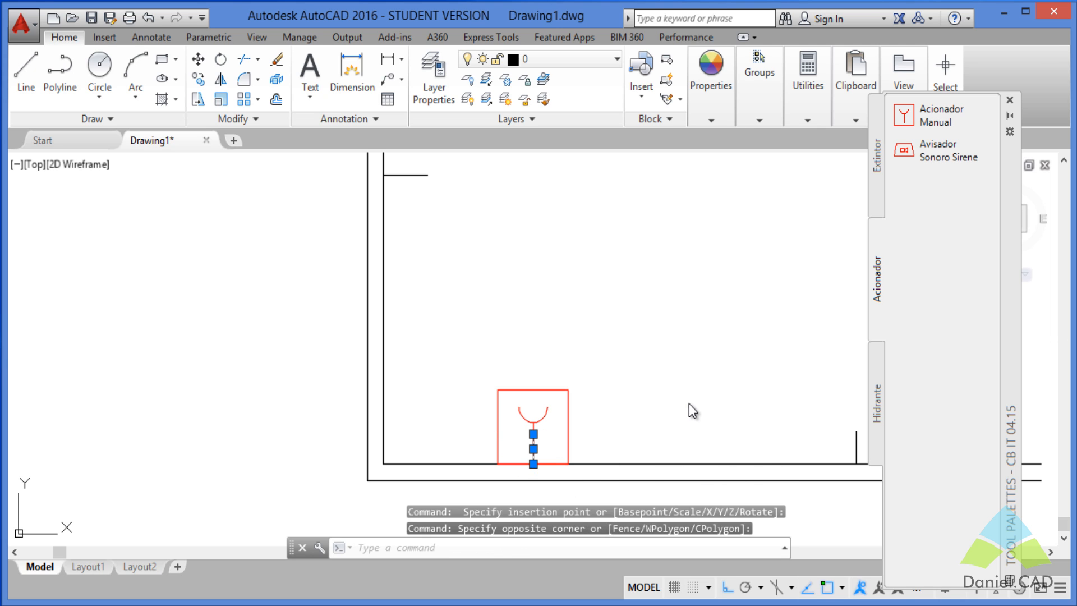
key("Delete")
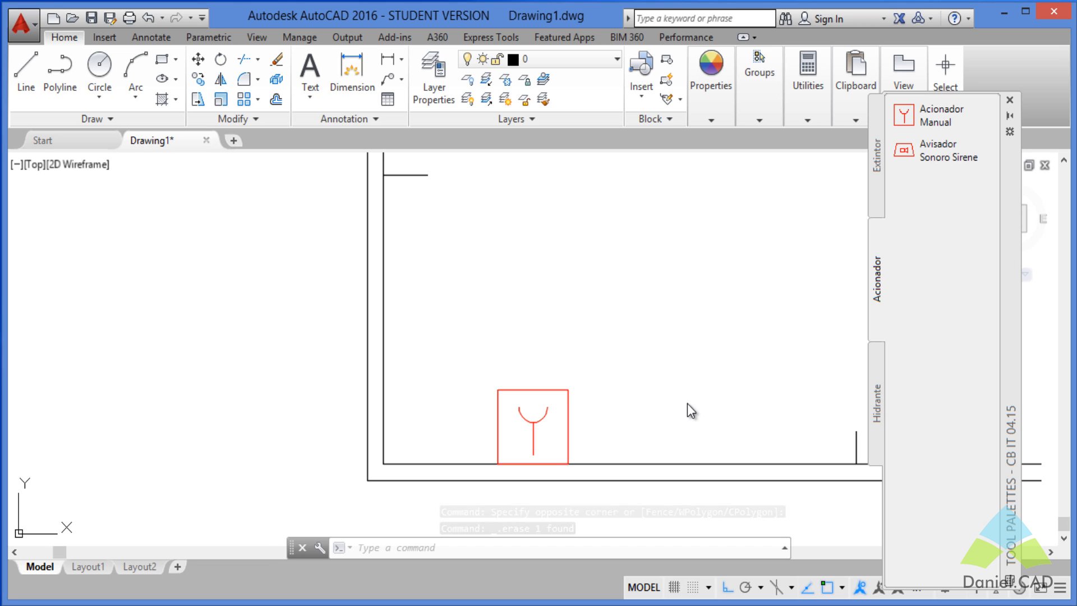
Step: Insert the Hidrante Simples symbol at the base of the remaining guide mark on the horizontal wall
scroll(687, 403, "down", 2)
middle_click_drag(720, 393, 615, 407)
scroll(615, 408, "down", 2)
middle_click_drag(704, 366, 685, 385)
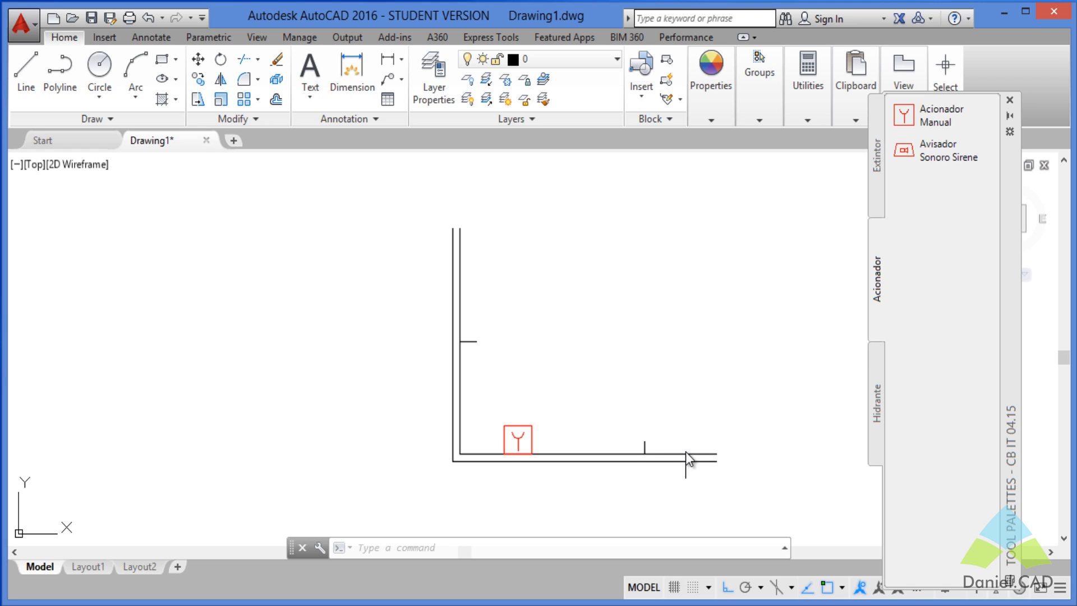
left_click(878, 406)
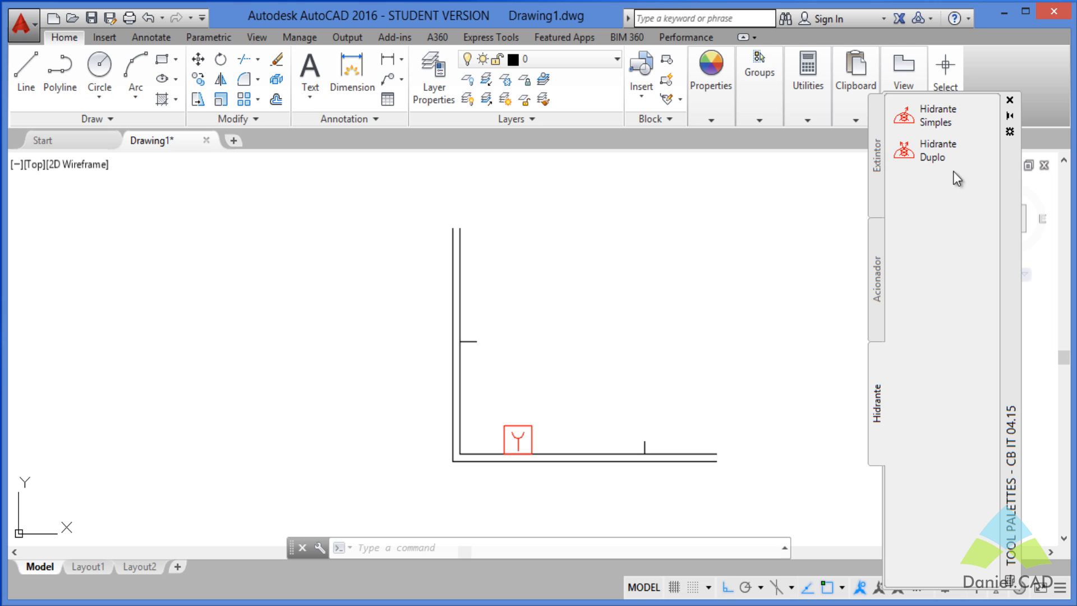
left_click(938, 123)
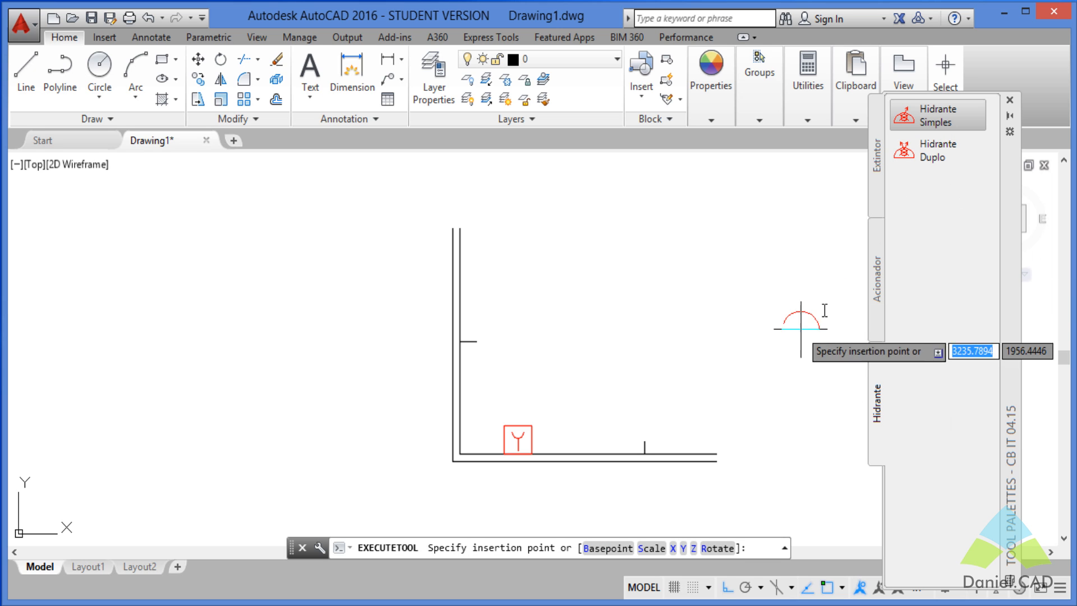
left_click(645, 454)
Step: Erase the short guide line inside the Hidrante Simples symbol
scroll(646, 456, "up", 6)
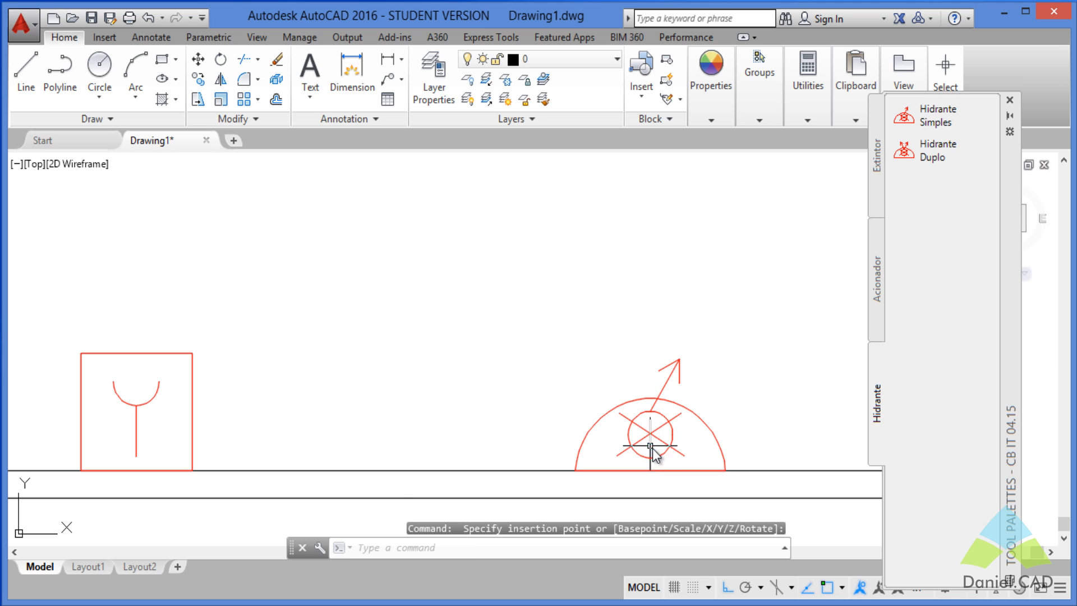
left_click(649, 446)
key("Delete")
scroll(692, 420, "down", 2)
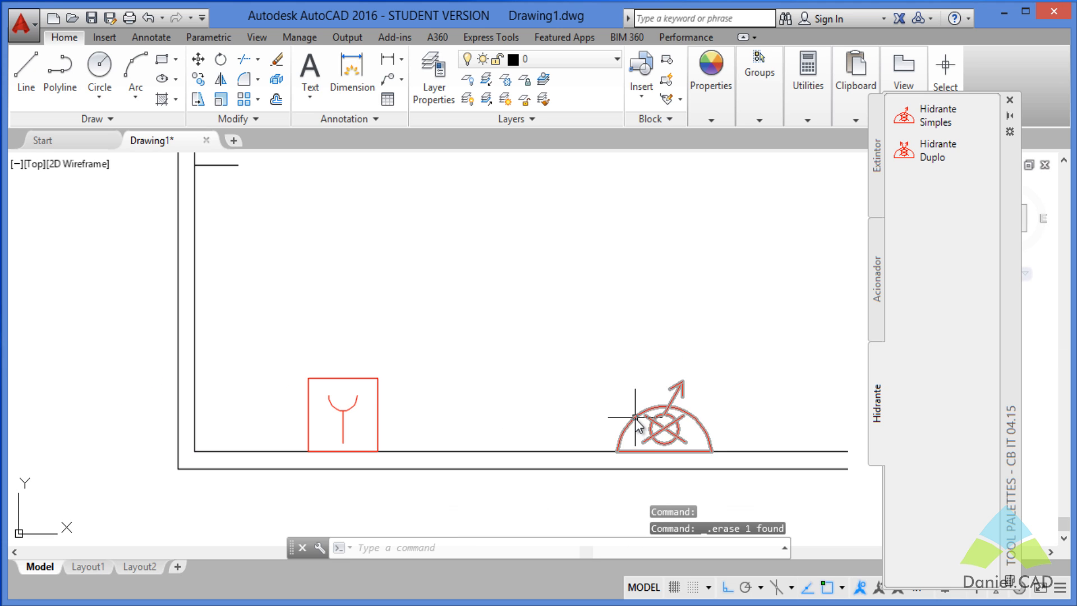
Step: Insert the Extintor Dioxido Carbono CO2 symbol, rotated -90 degrees, at the guide mark on the vertical wall
scroll(535, 300, "down", 3)
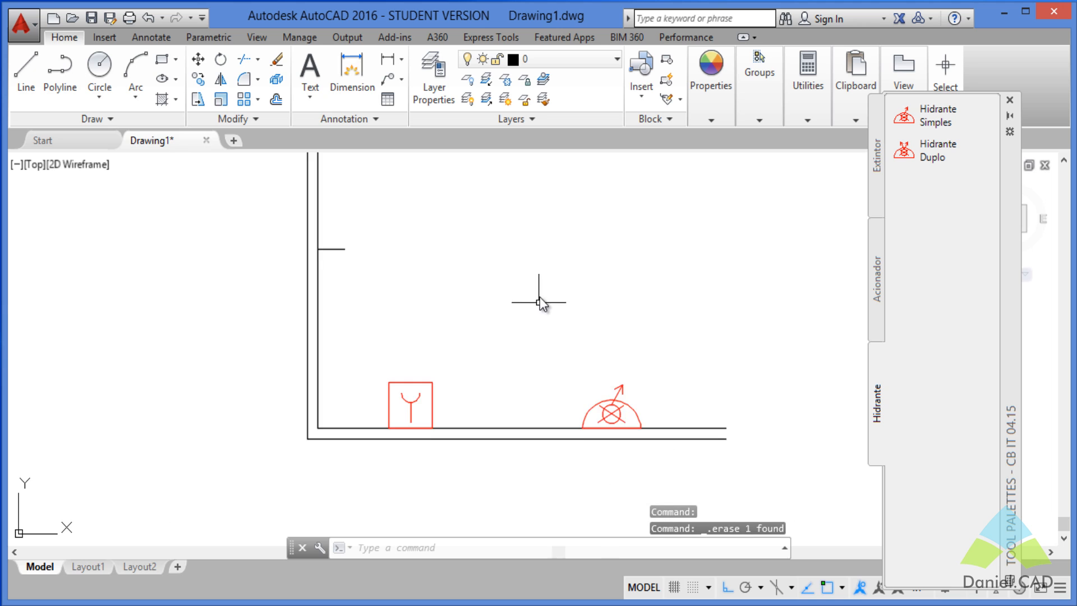
middle_click_drag(534, 315, 549, 449)
middle_click_drag(393, 378, 443, 339)
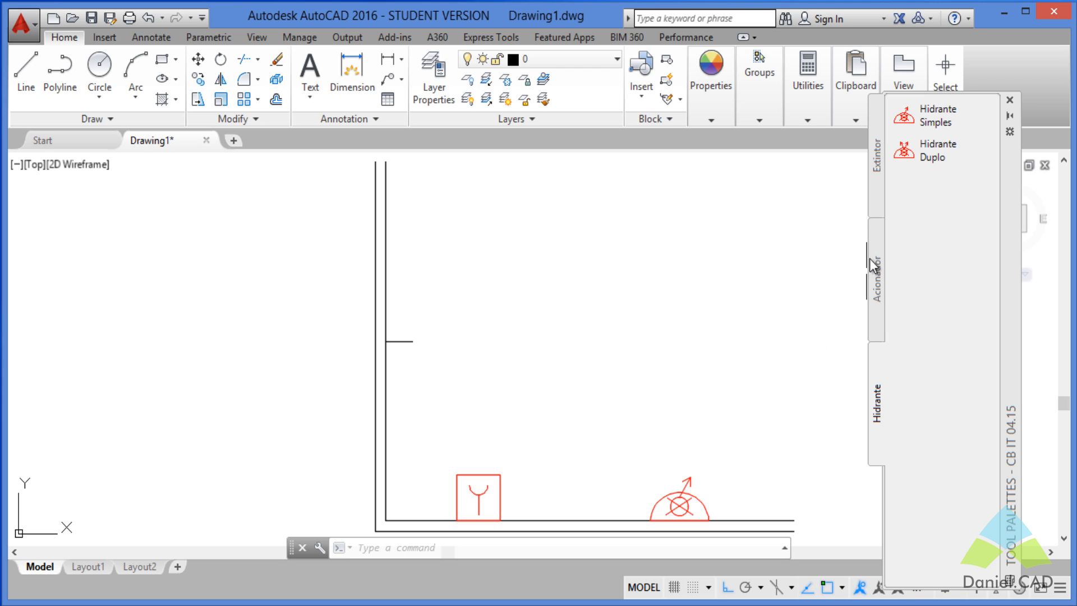
left_click(876, 204)
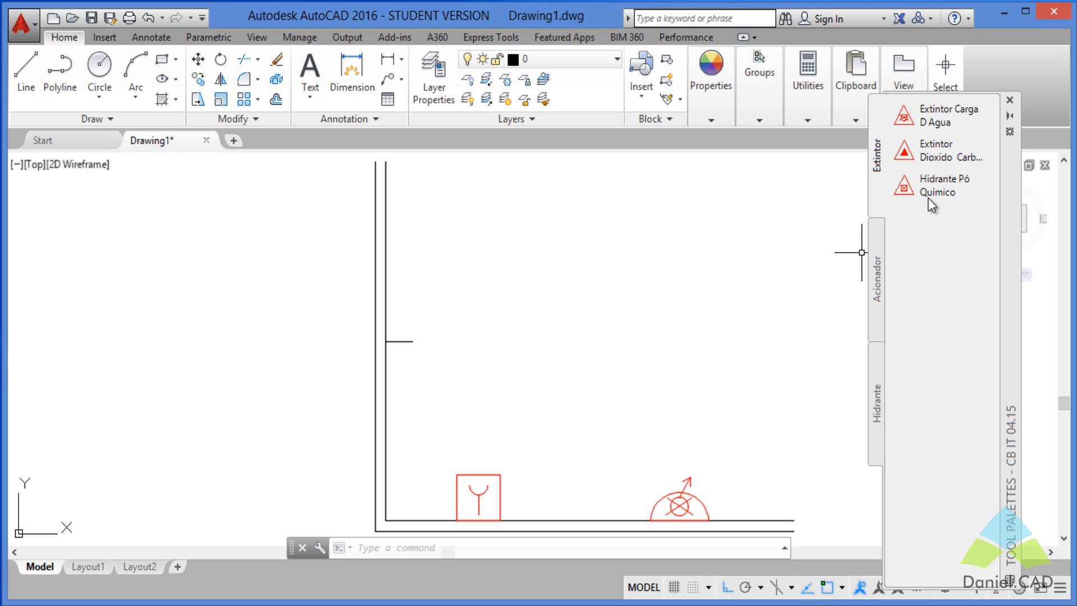
left_click(938, 152)
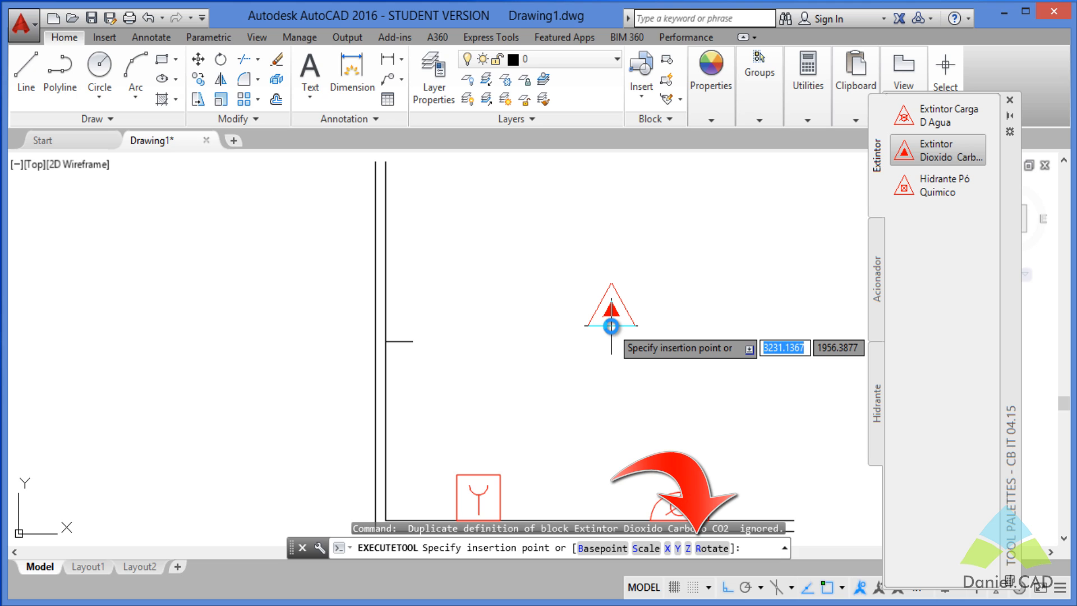
type("r")
key("Return")
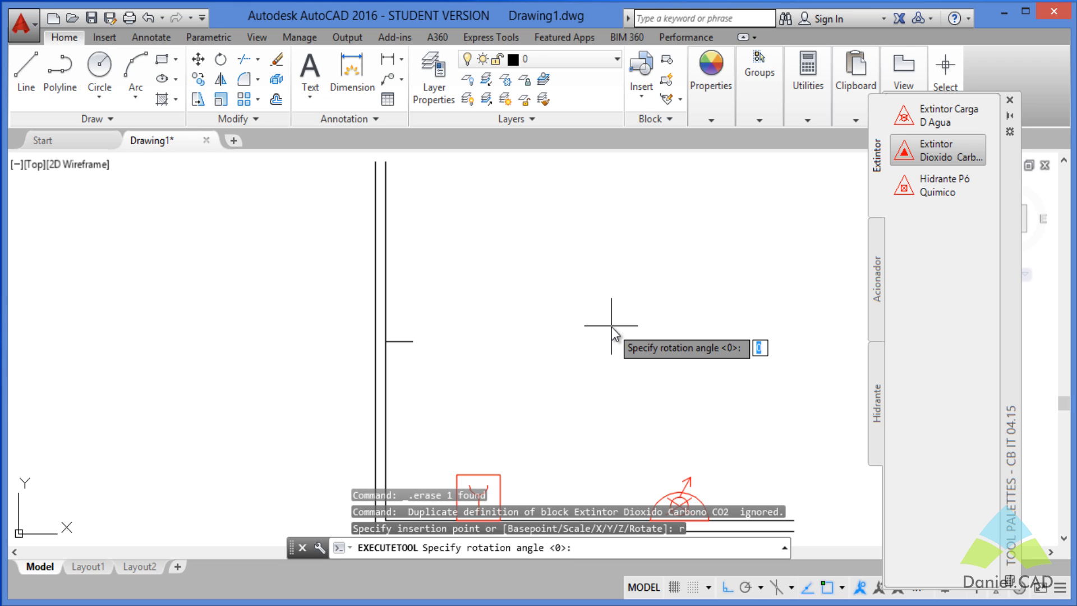
type("-90")
key("Return")
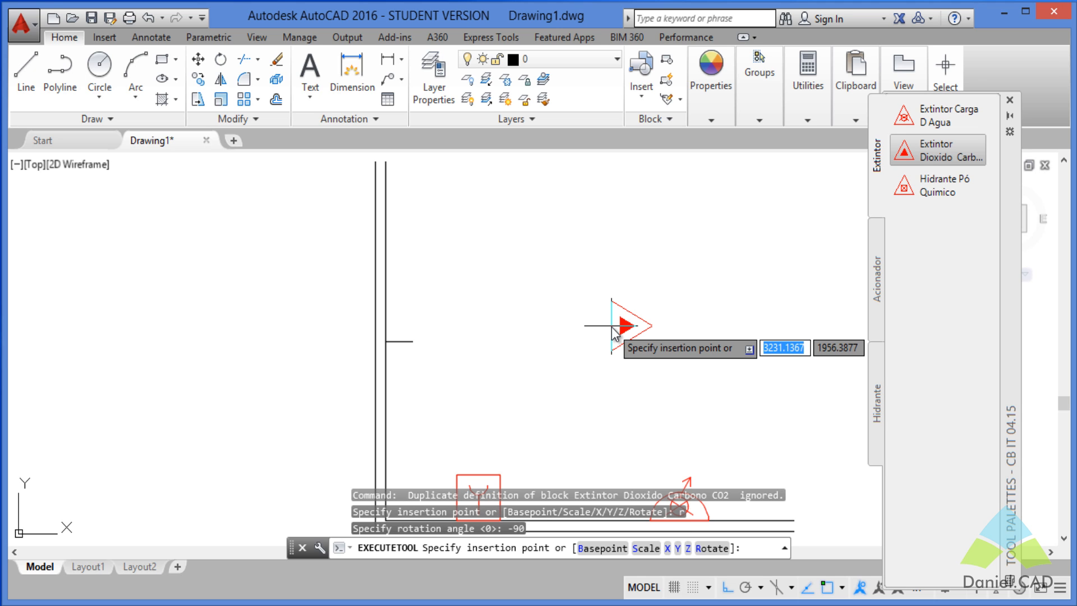
left_click(387, 342)
Step: Erase the short guide line inside the CO2 extinguisher symbol on the vertical wall
scroll(393, 343, "up", 4)
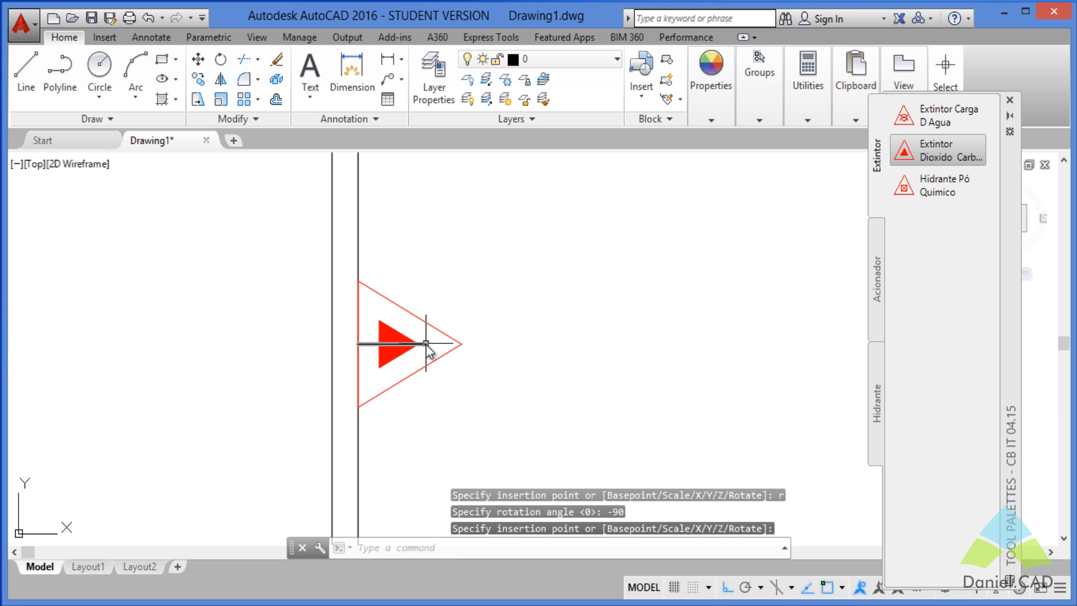
left_click(426, 345)
key("Delete")
scroll(493, 325, "down", 5)
mouse_move(493, 325)
middle_mouse_down()
mouse_move(554, 383)
mouse_move(541, 410)
mouse_move(570, 416)
middle_mouse_up()
scroll(525, 389, "up", 2)
scroll(528, 388, "down", 1)
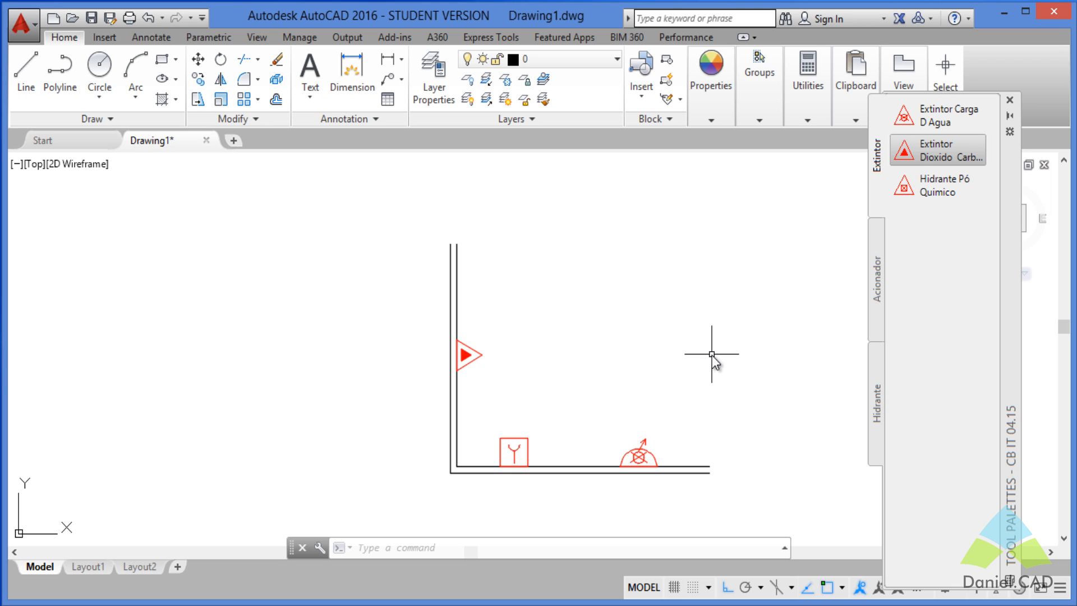
key("Escape")
key("Escape")
key("Escape")
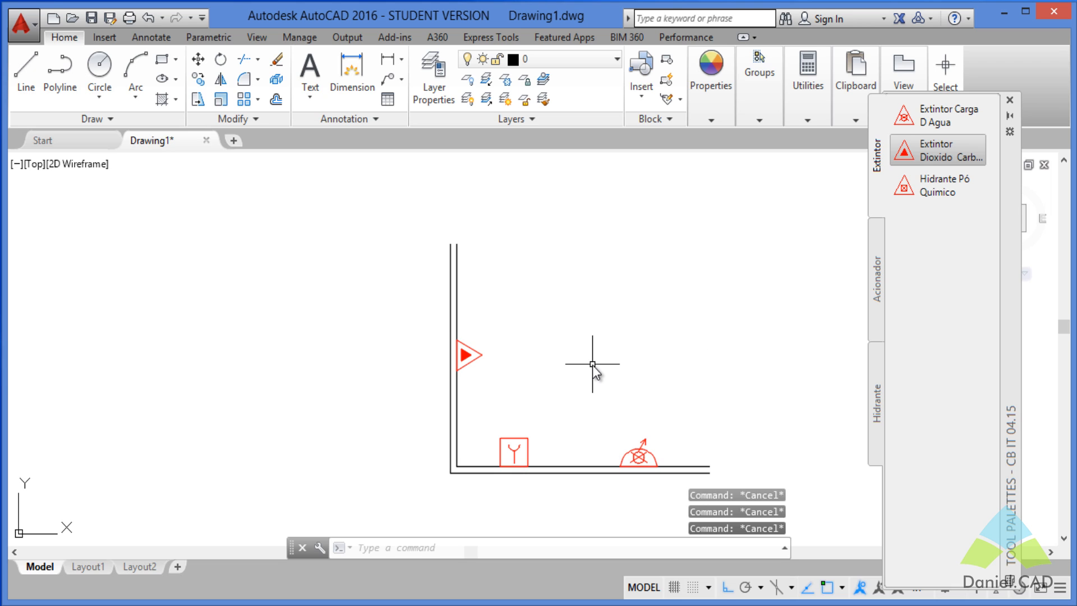
Step: Check the insertion scale unit in the Drawing Units settings and accept them
type("un")
key("Return")
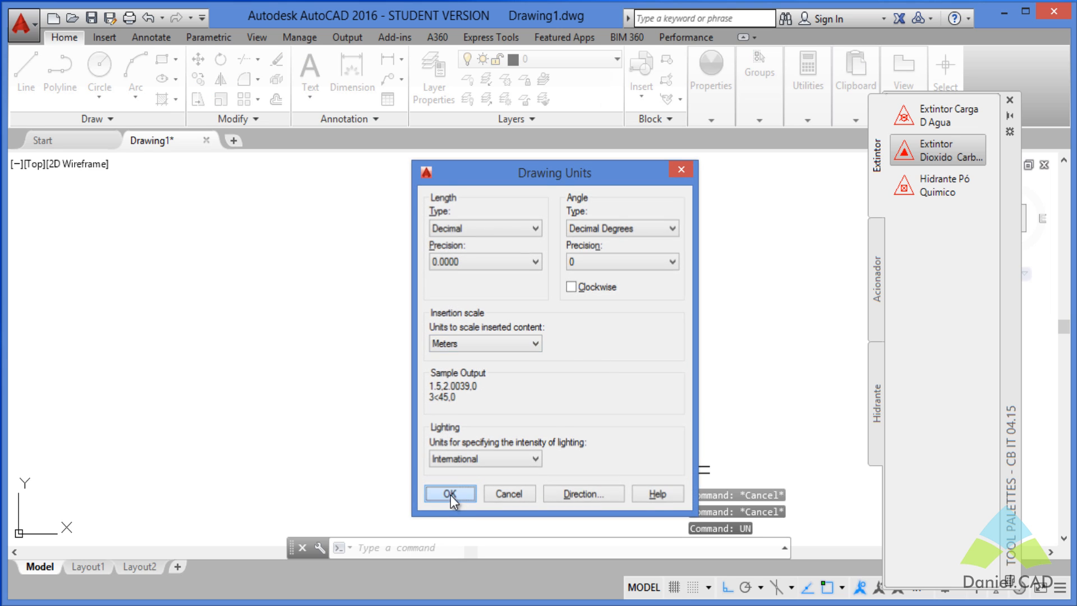
left_click(450, 494)
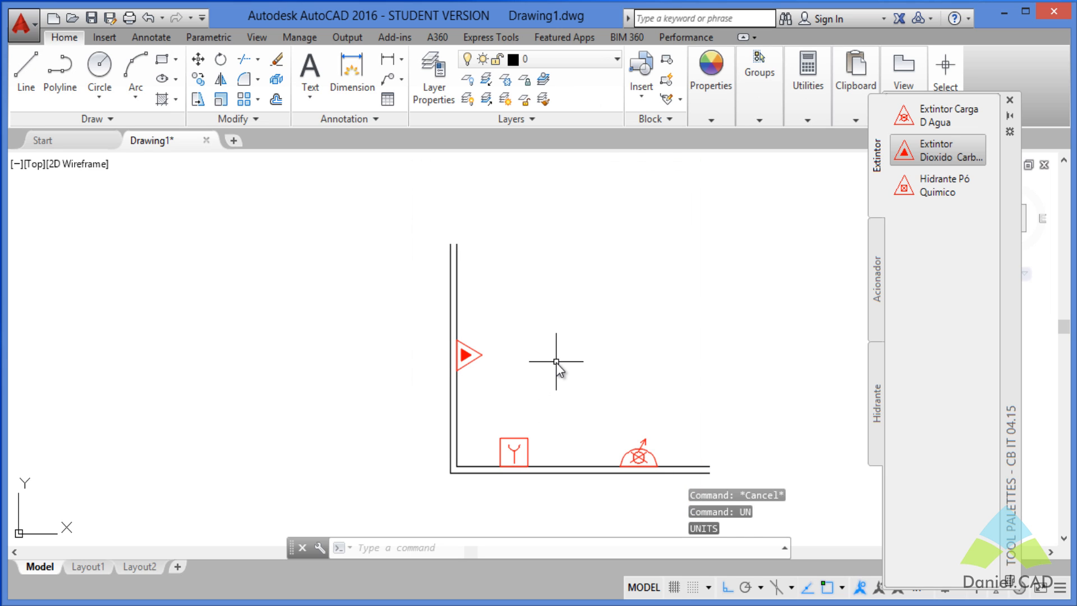
Step: Open the Block Definition dialog and check the block unit
type("b")
key("Return")
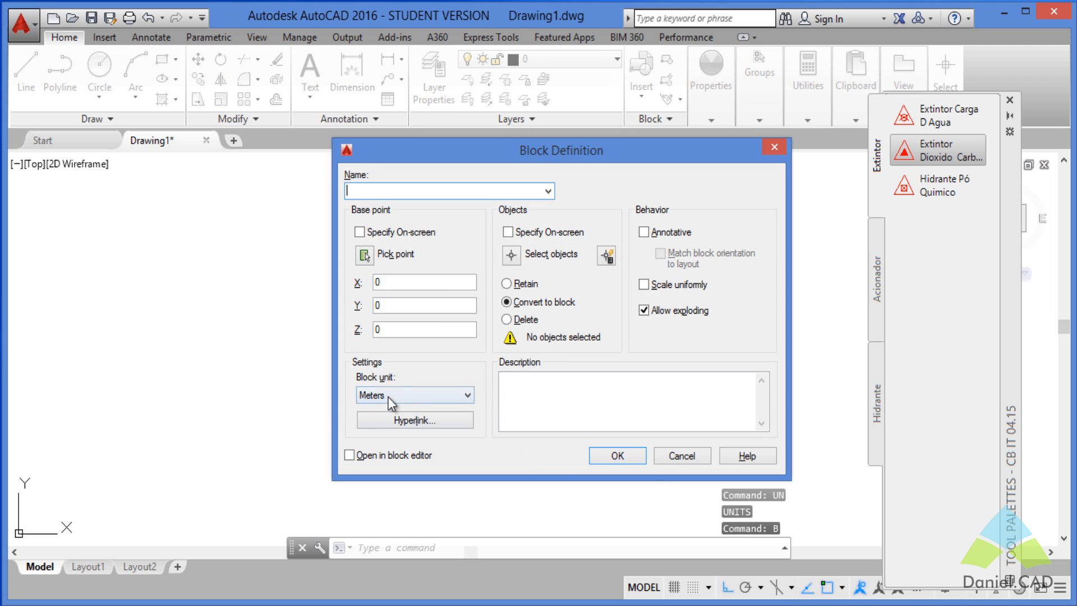